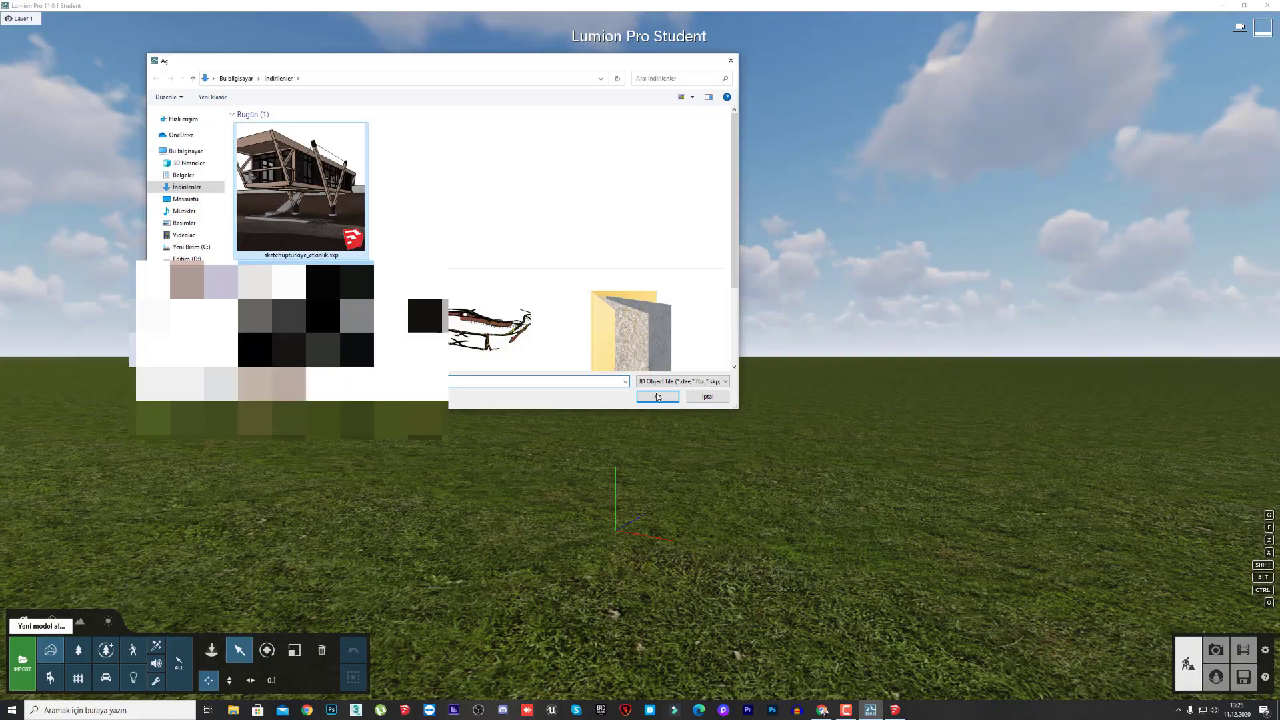
Import sketchupturkiye_etkinlik.skp, place the house model in the scene and raise it above the ground.
click(657, 396)
click(791, 462)
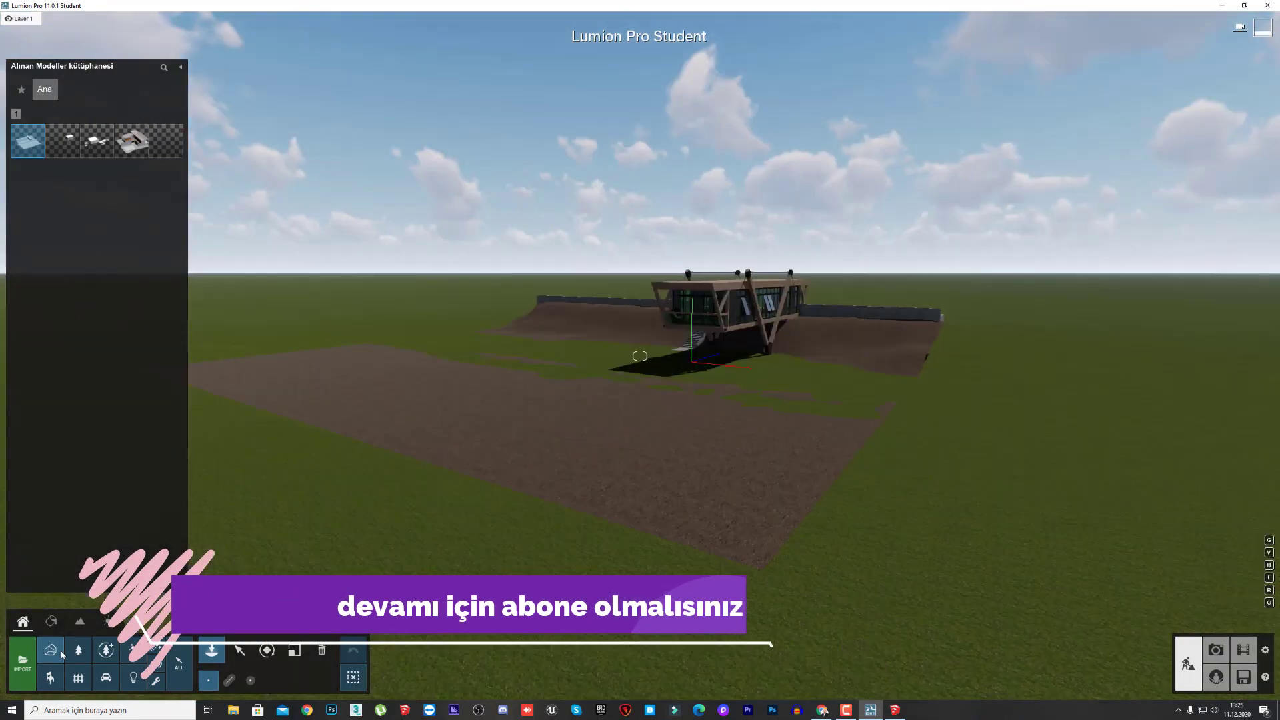
click(240, 650)
click(719, 357)
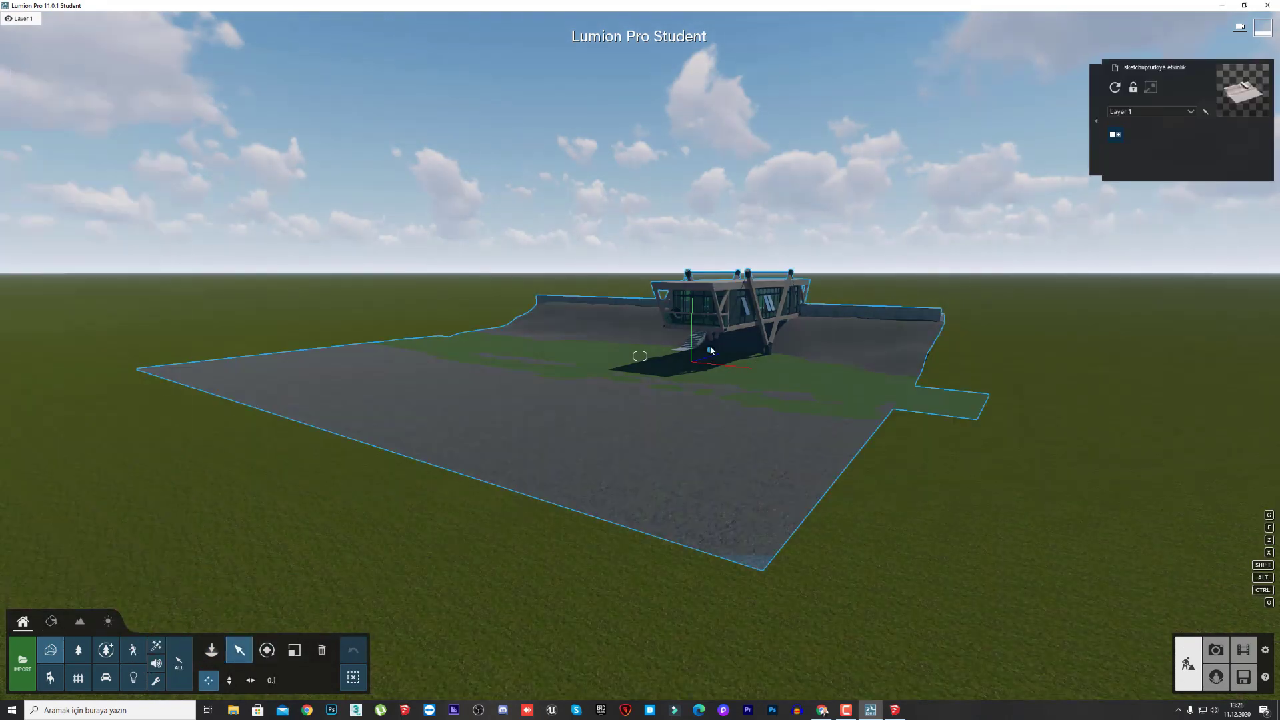
drag(716, 356, 711, 325)
Apply the Water material to the river surface and set its foam (Köpük) to 0.7.
key(w)
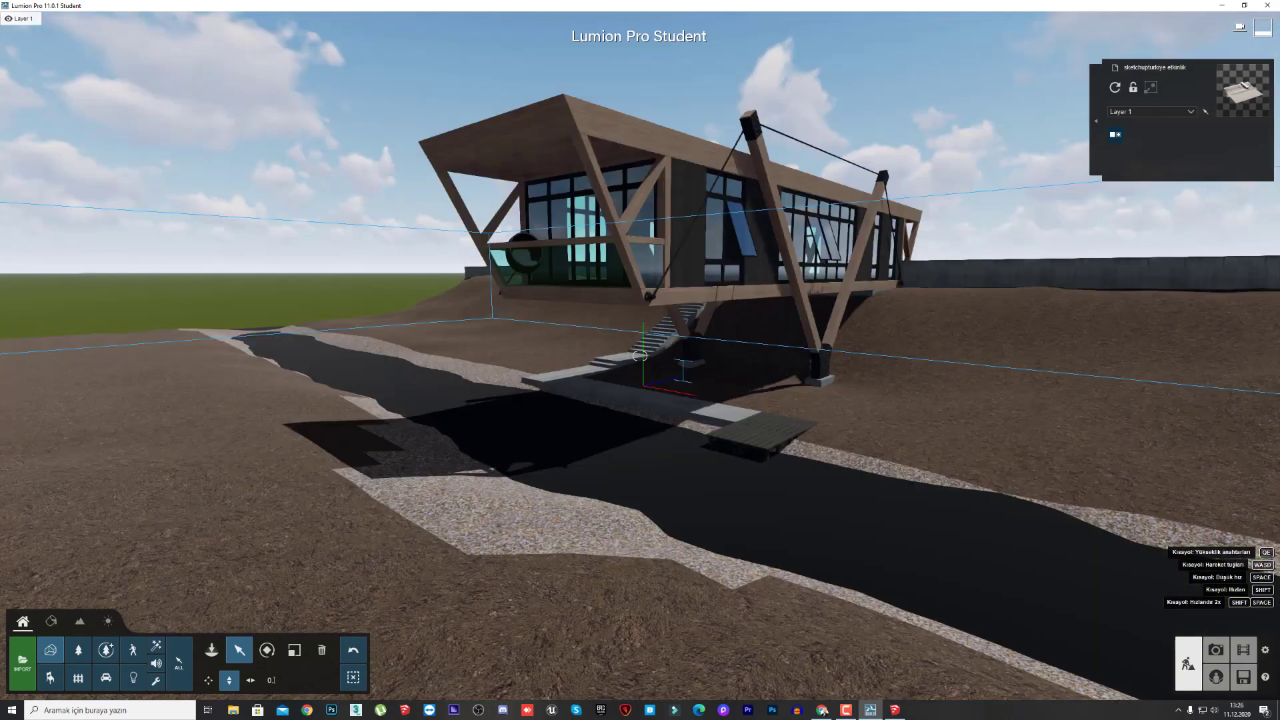
right_drag(711, 327, 787, 280)
key(s)
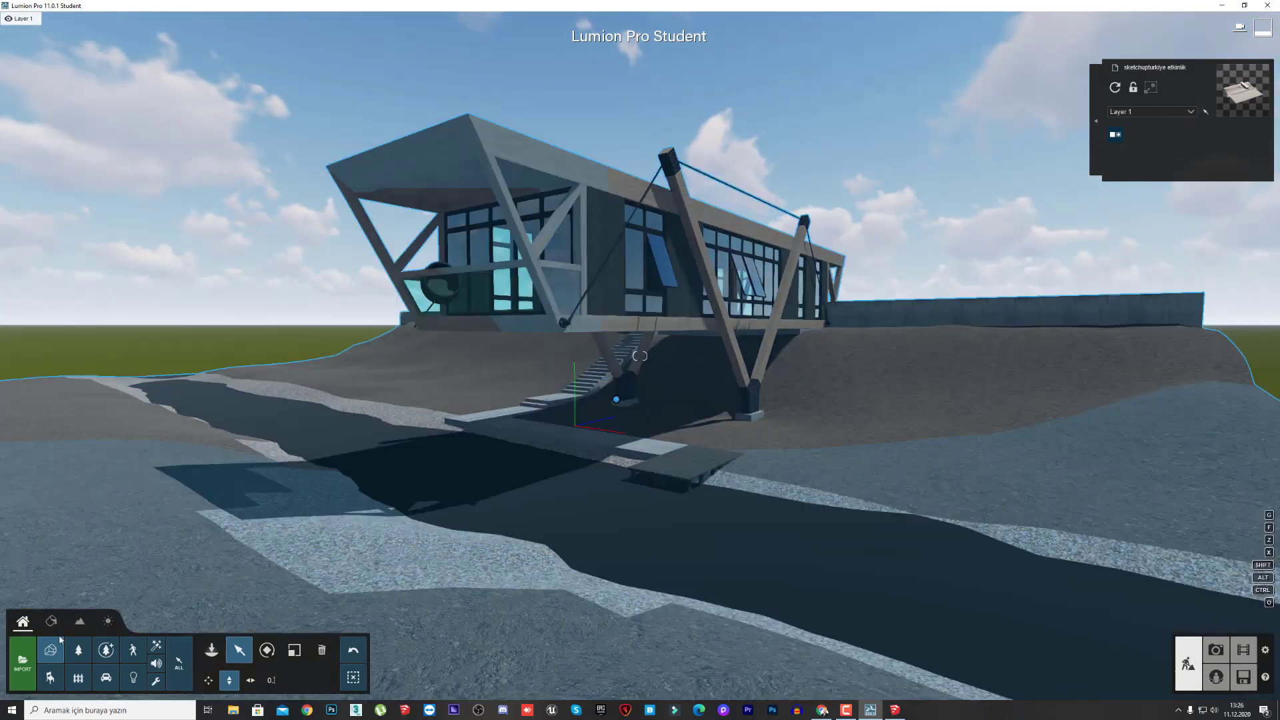
click(526, 494)
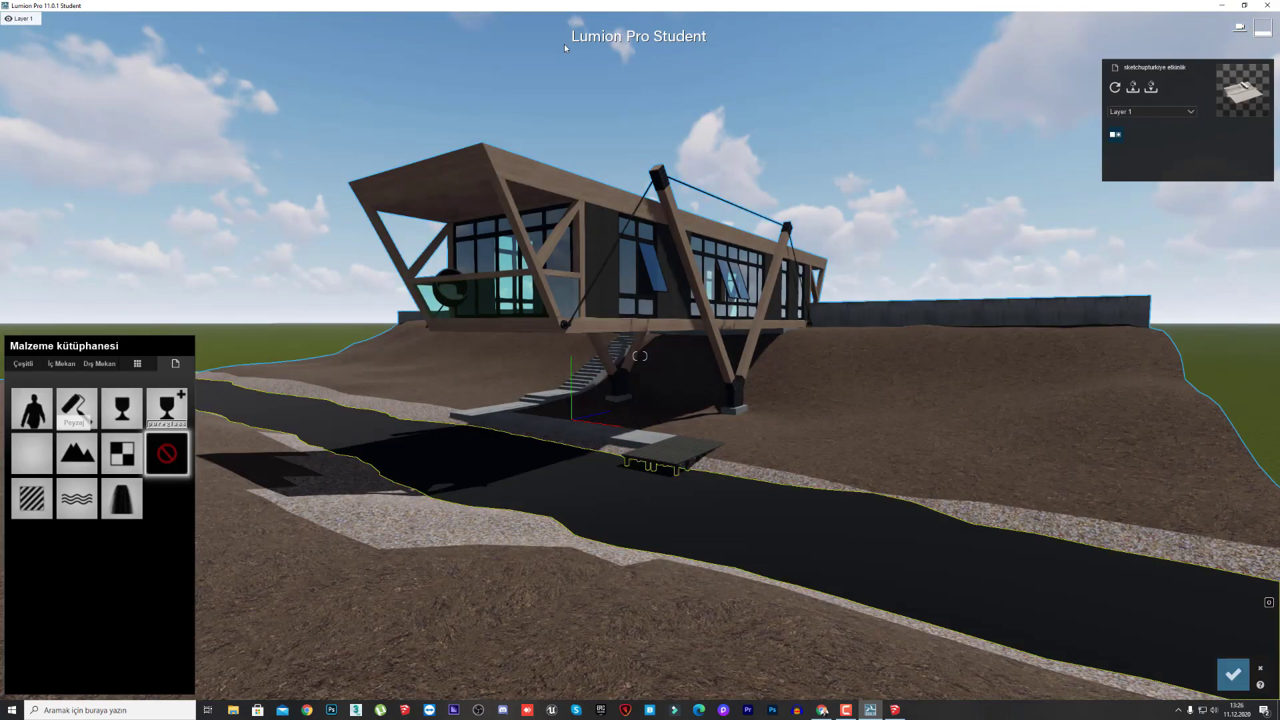
click(77, 498)
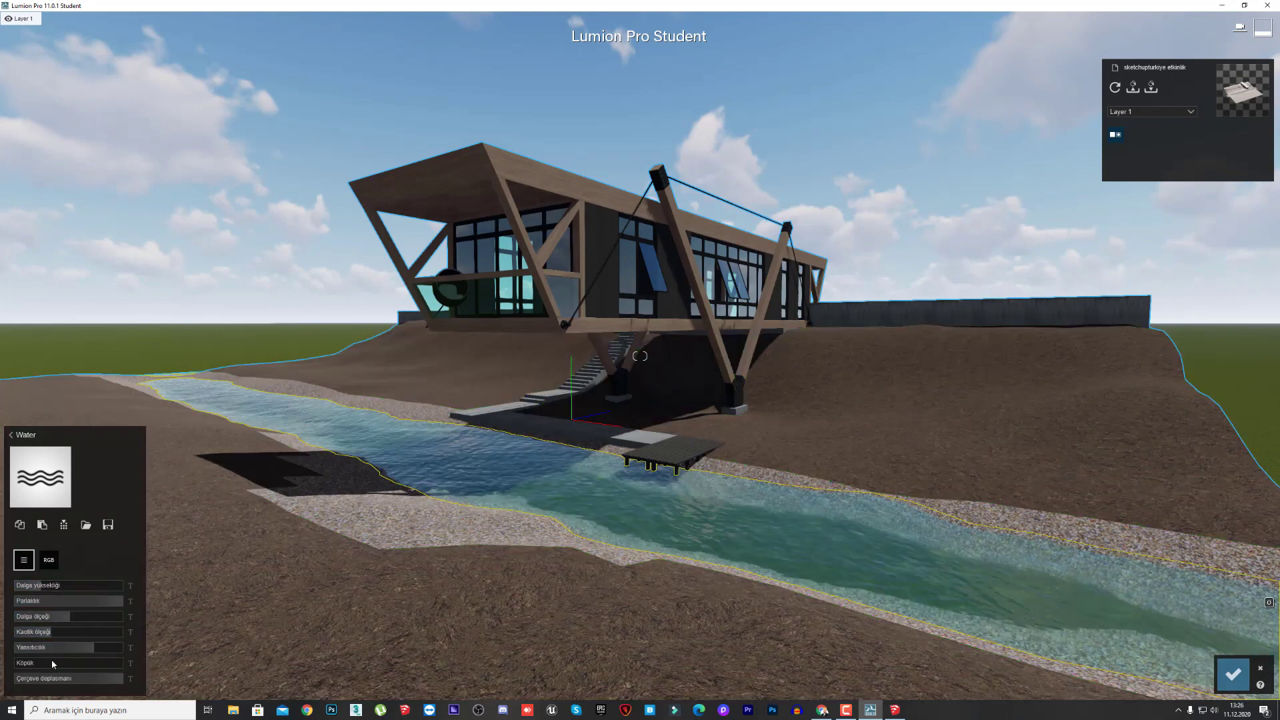
drag(51, 660, 95, 662)
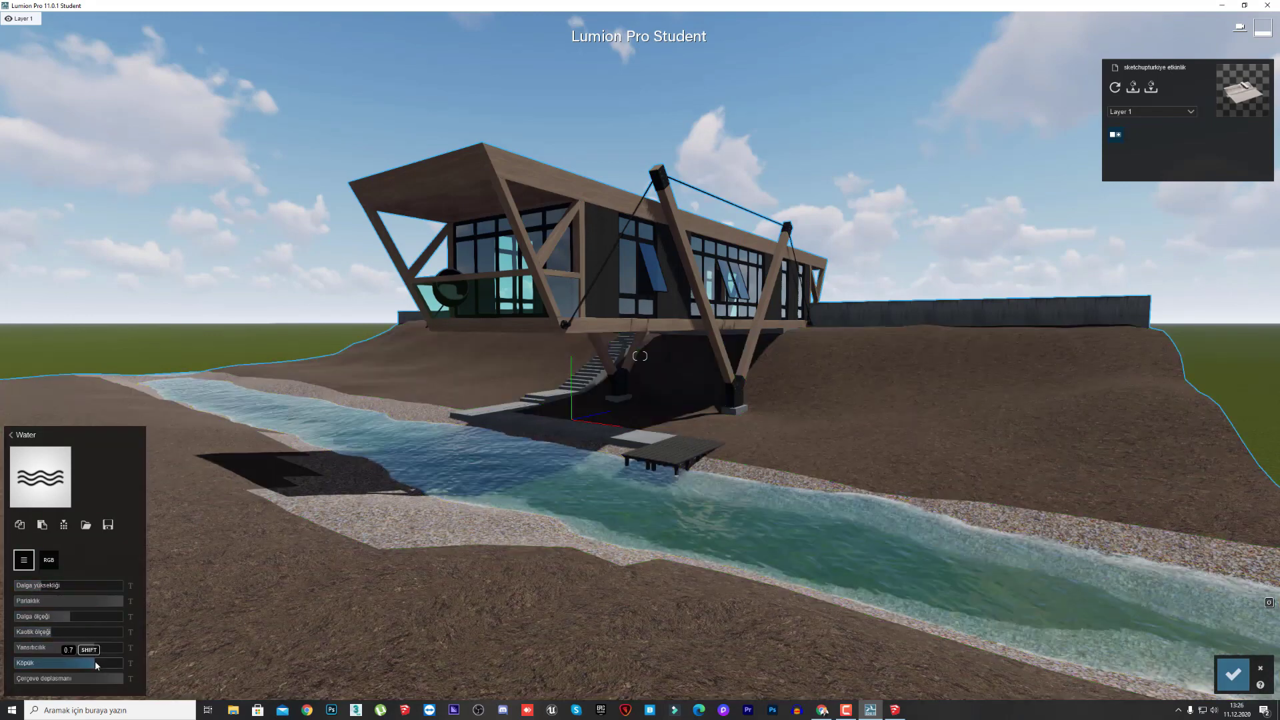
Apply the Landscape material to the soil slopes around the house and along the river.
right_drag(794, 290, 869, 338)
click(869, 337)
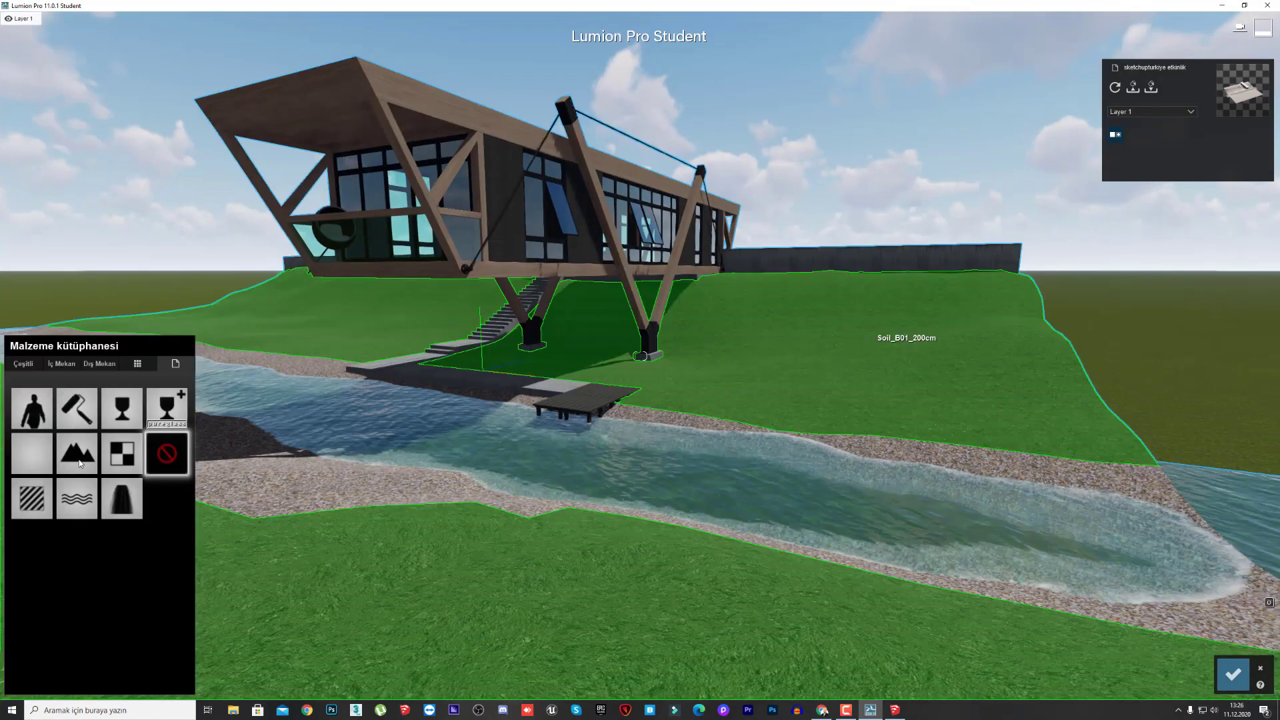
click(79, 462)
key(w)
right_drag(652, 377, 714, 360)
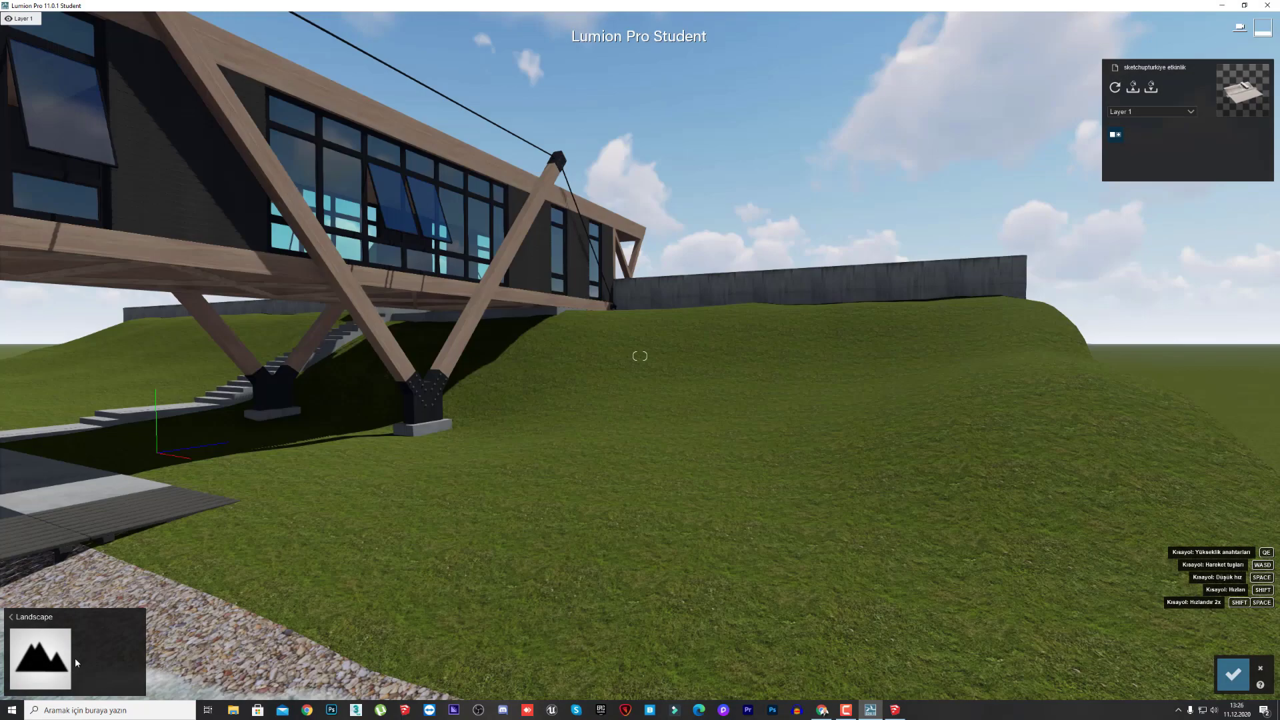
Replace the terrain's Landscape material with a preset from the 3D grass category.
click(56, 658)
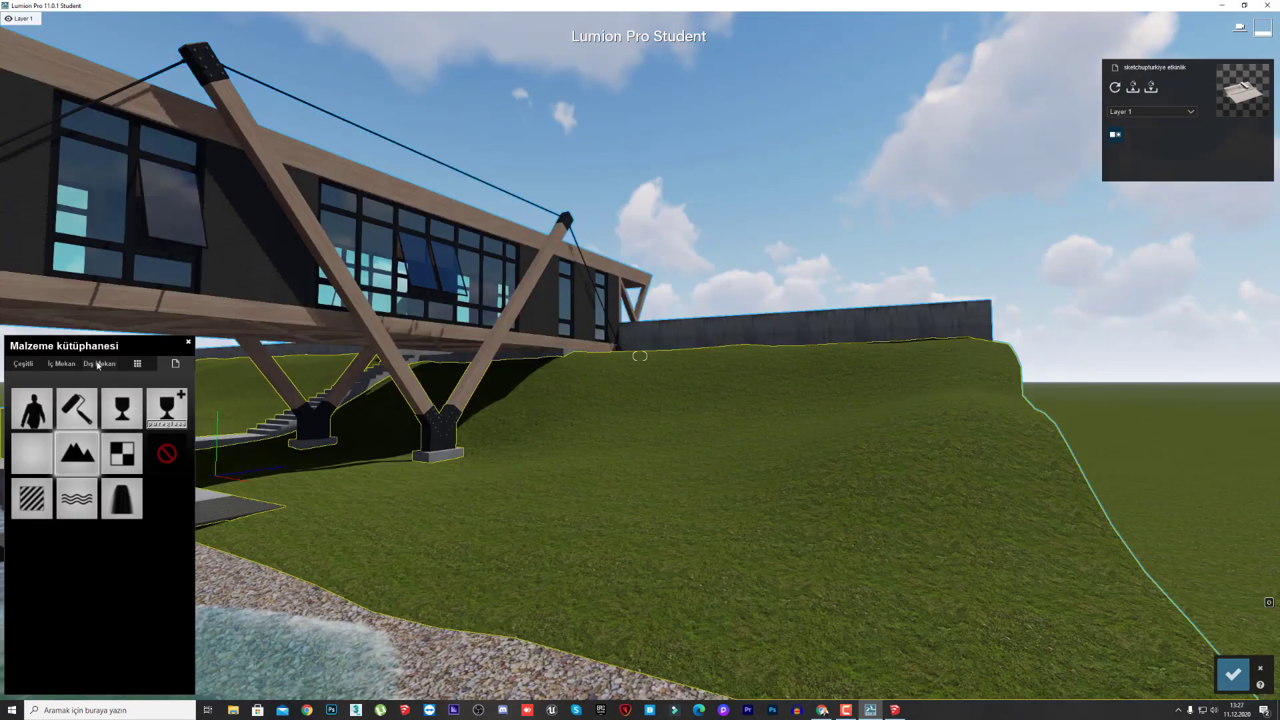
click(98, 365)
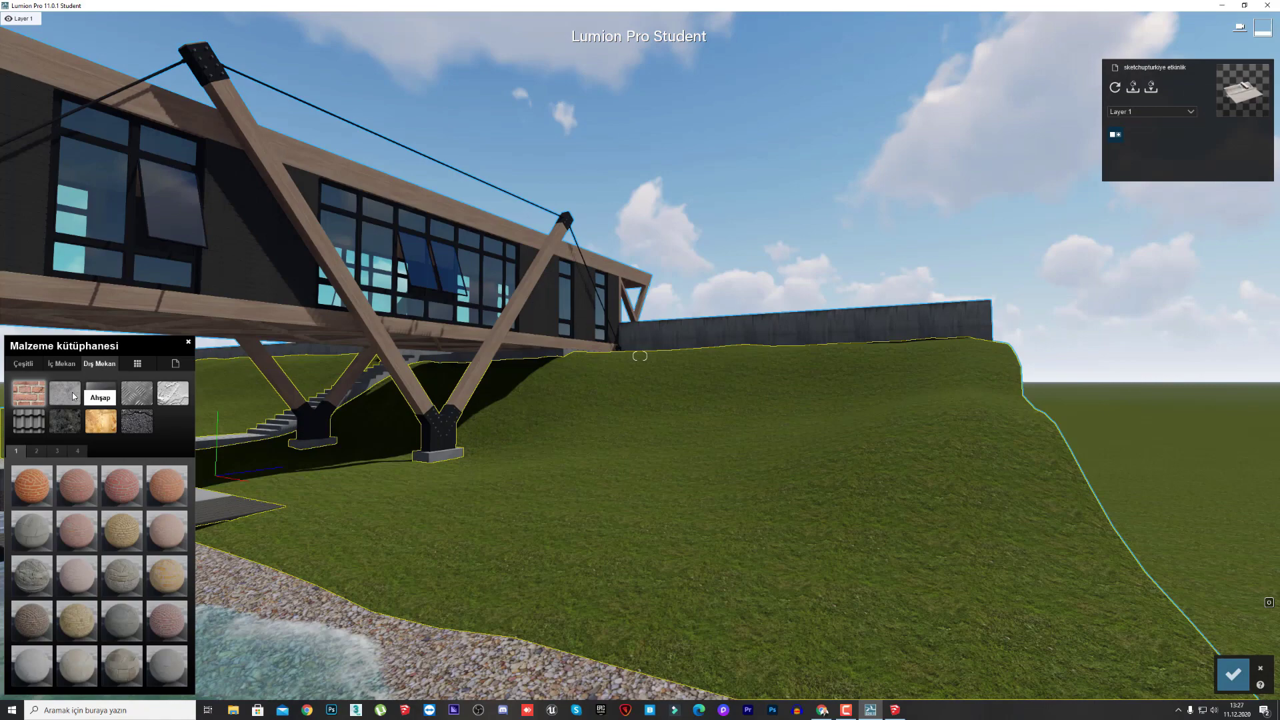
click(24, 365)
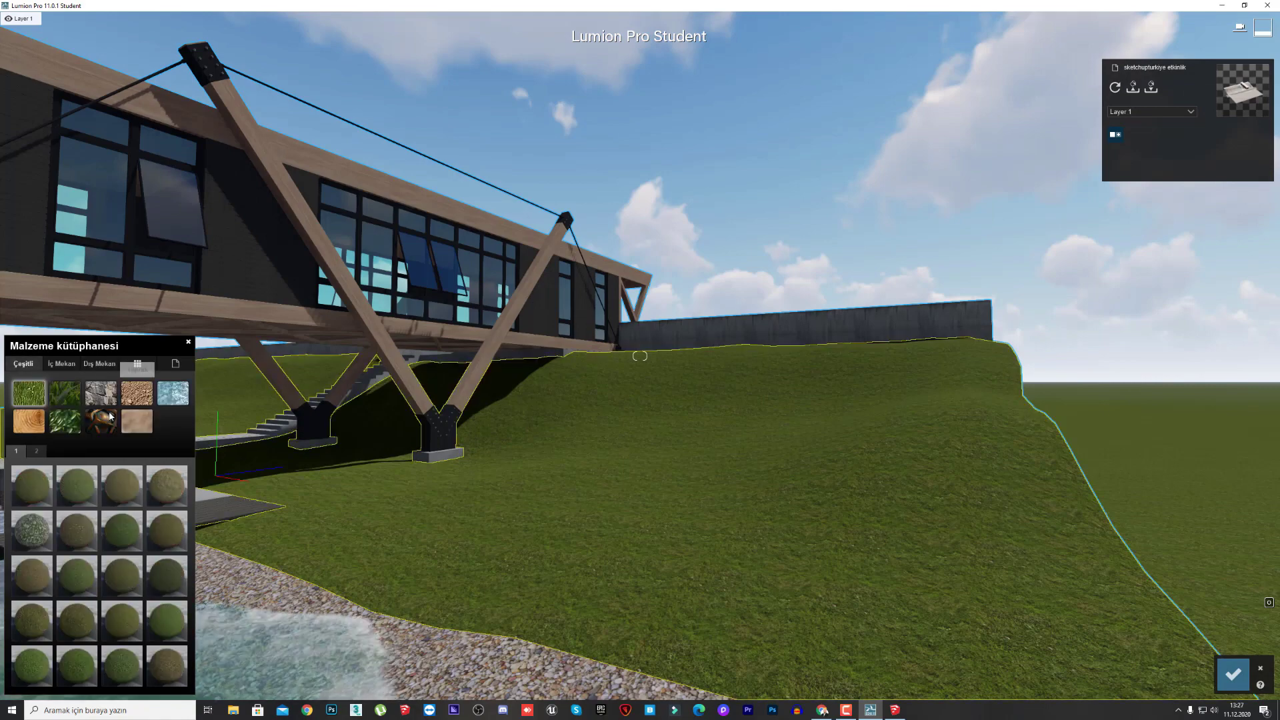
click(66, 392)
click(75, 486)
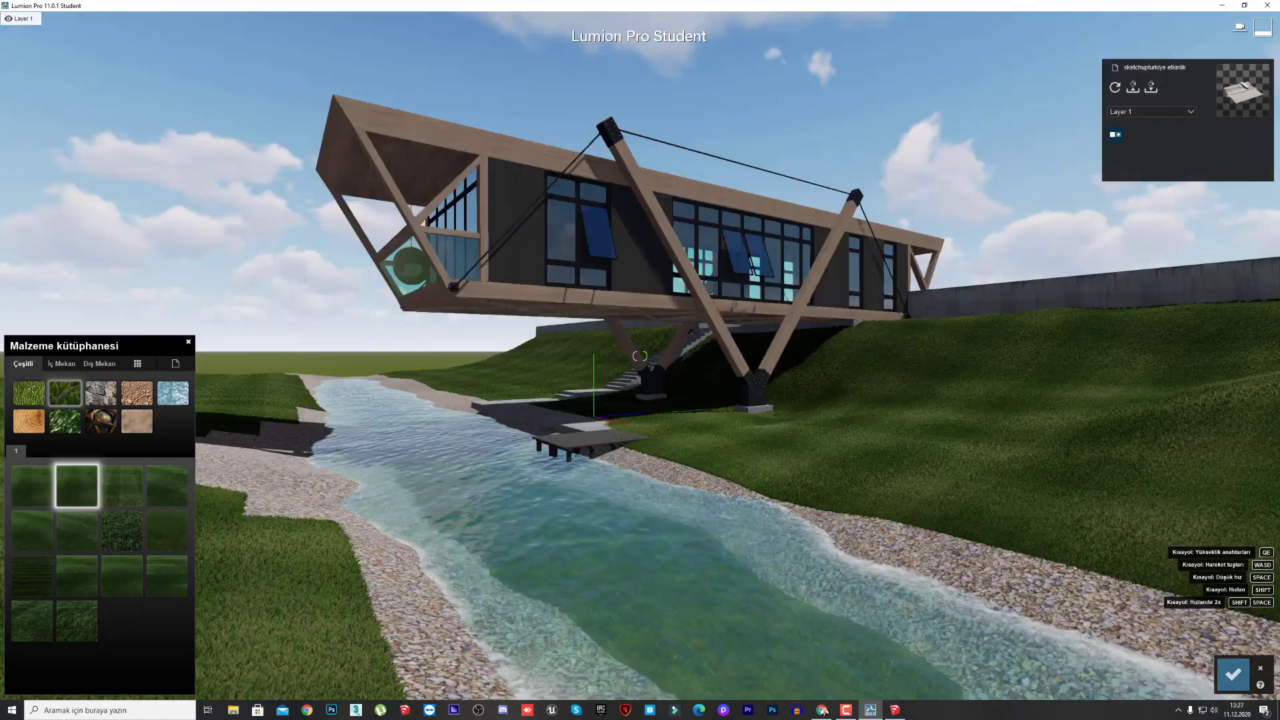
key(s)
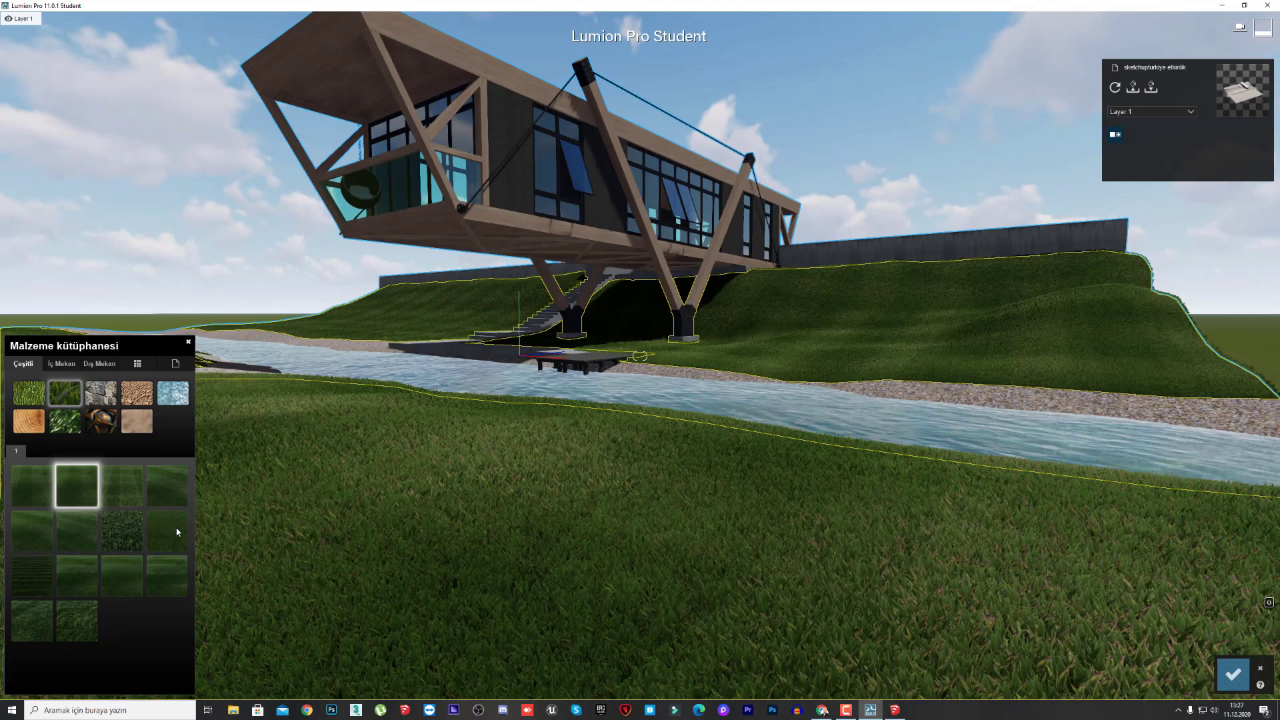
Try several other 3D grass presets on the terrain to compare their look.
click(177, 532)
right_drag(280, 533, 263, 534)
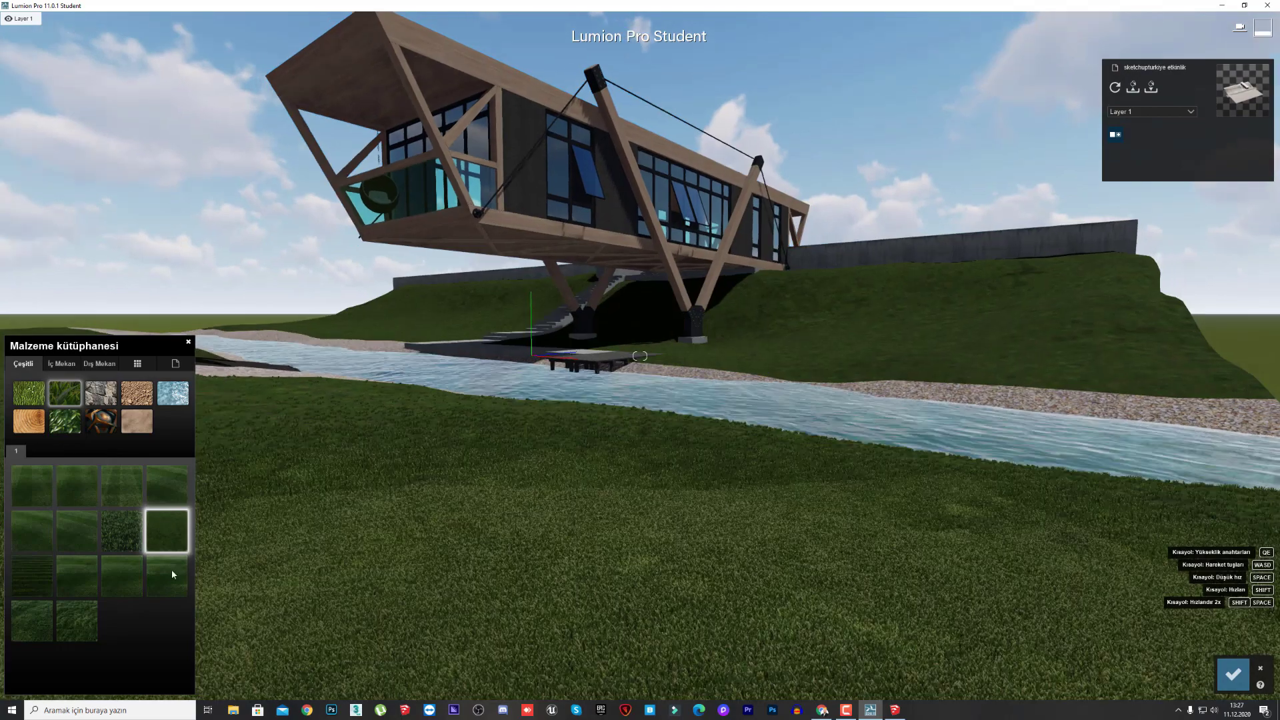
click(169, 575)
click(127, 576)
click(75, 529)
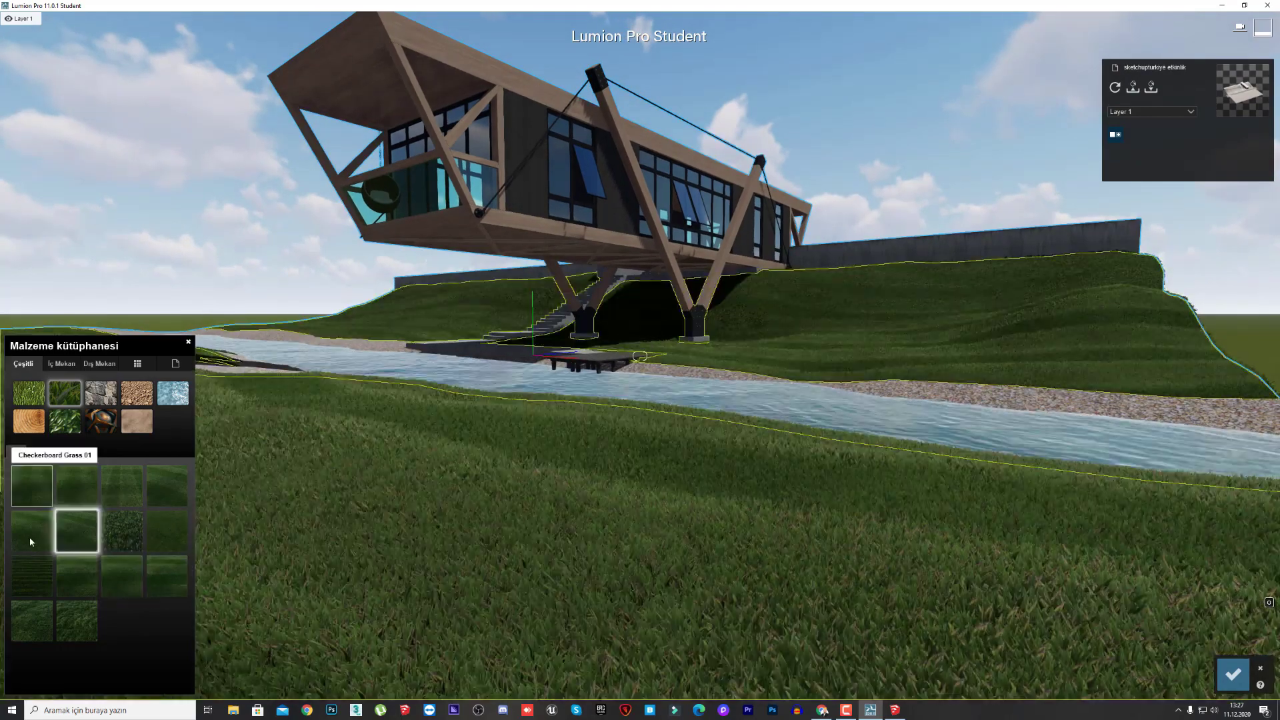
click(31, 537)
click(163, 477)
click(125, 482)
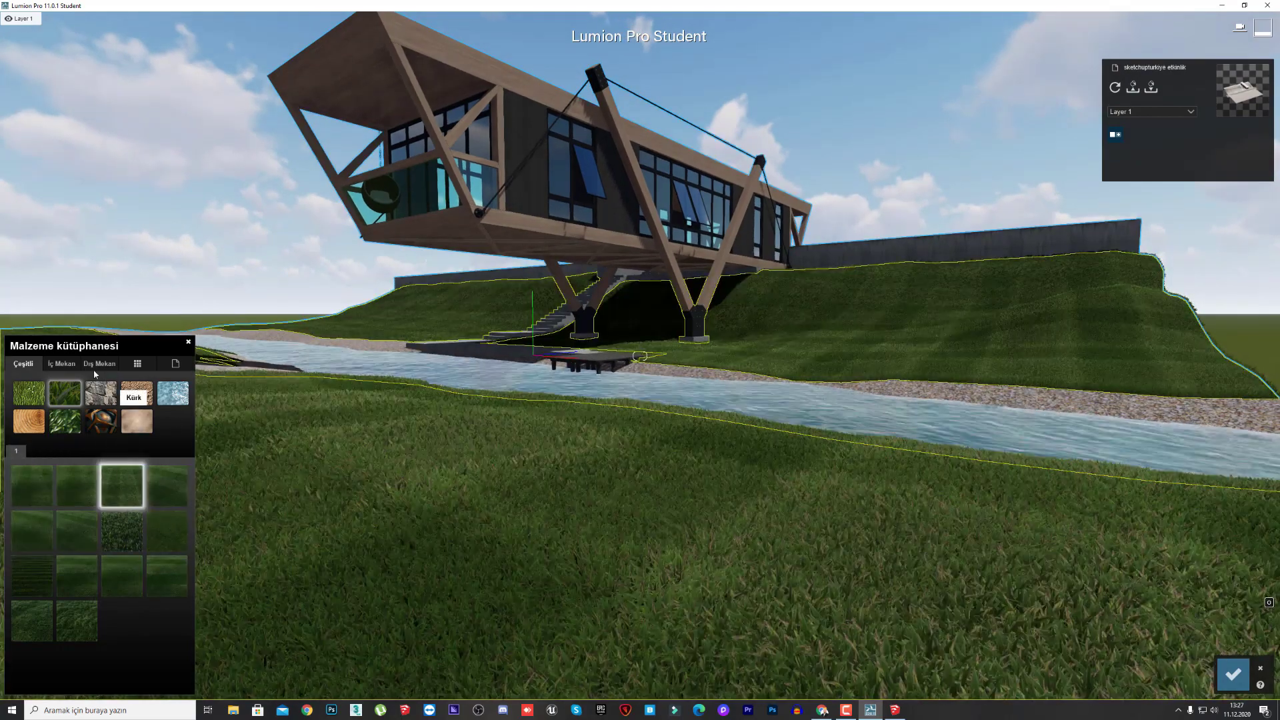
Apply the Wild Grass 02 material to the terrain and save the model's material changes.
click(72, 618)
right_drag(267, 547, 246, 594)
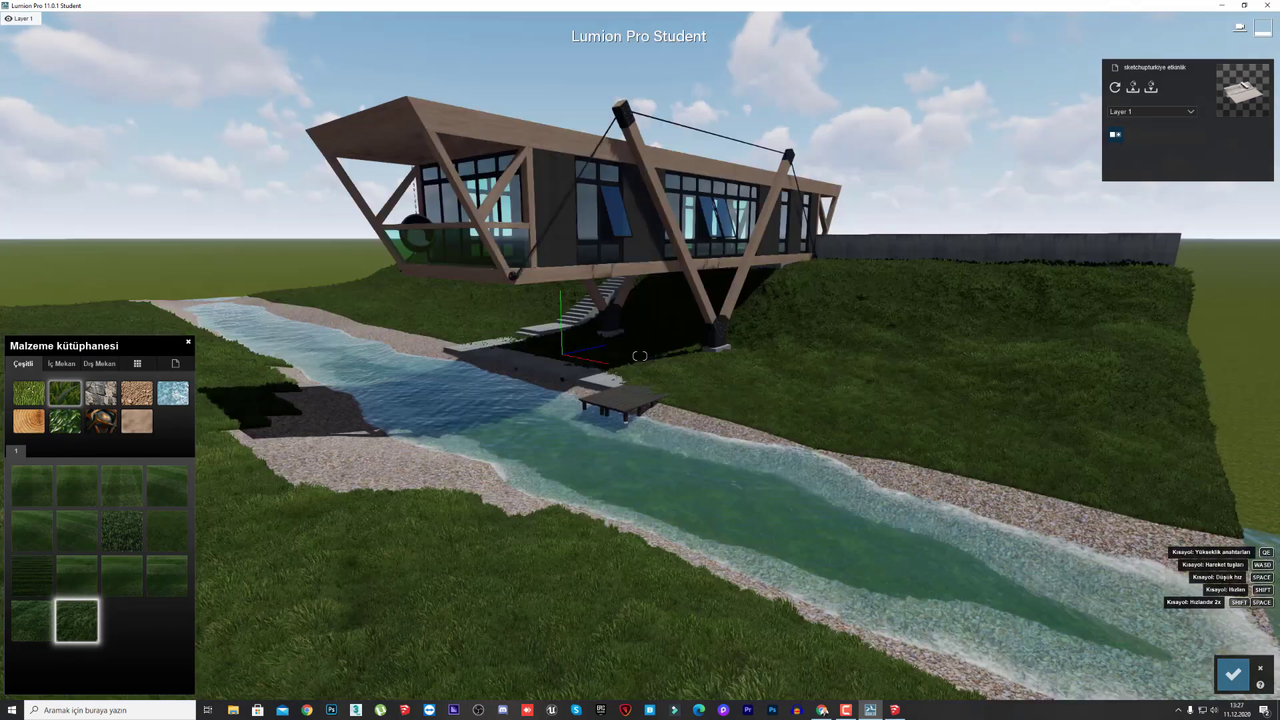
key(w)
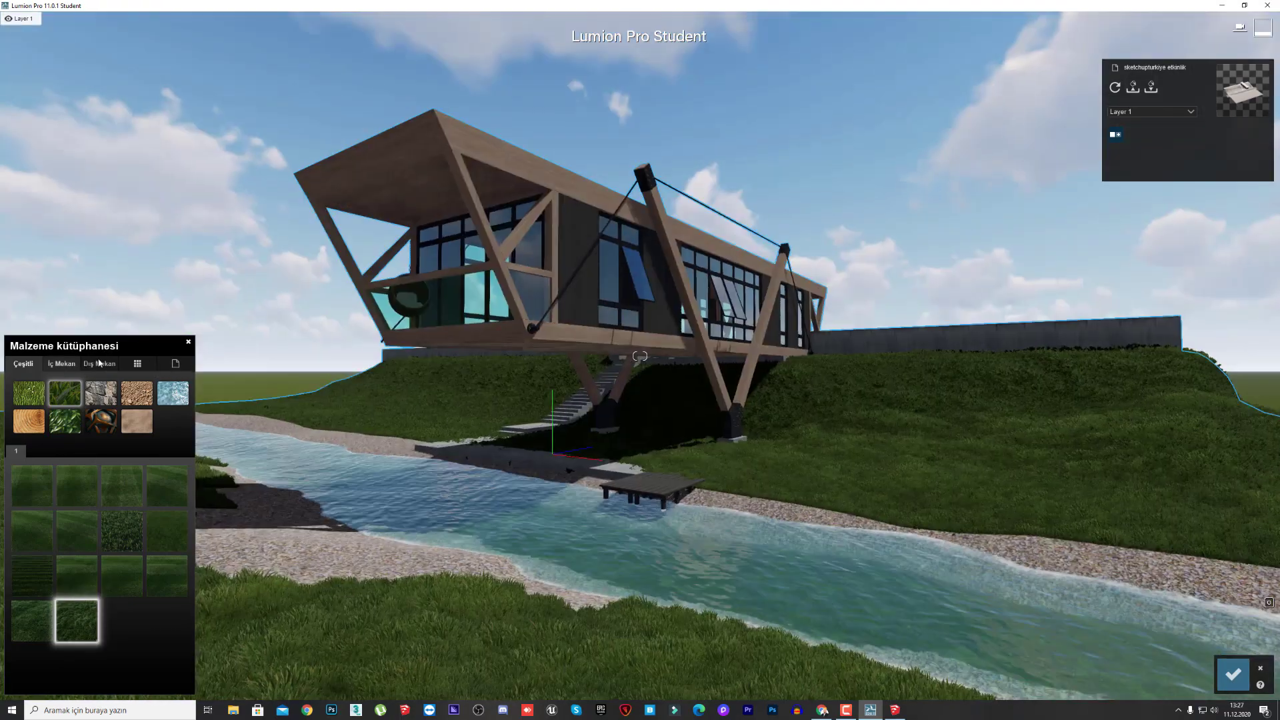
click(117, 364)
click(188, 342)
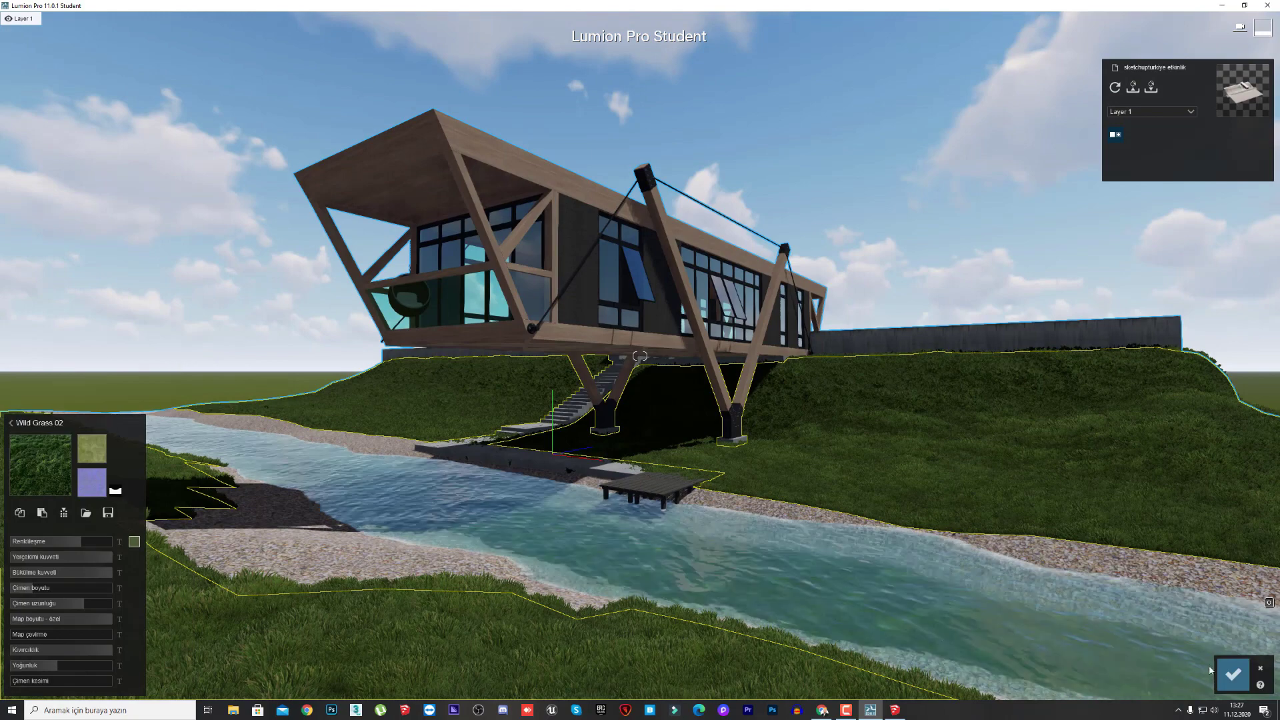
click(1233, 673)
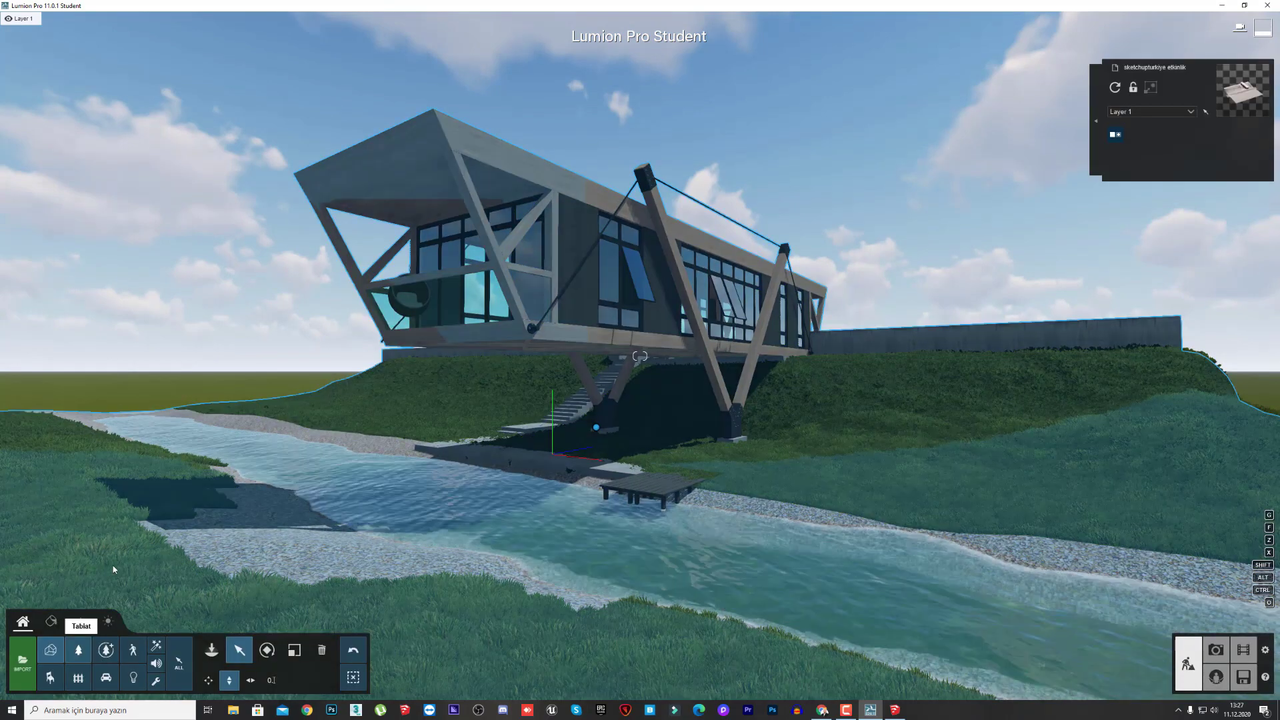
Place a detailed Sedge 002 plant on the river's far pebble bank and expand its context options.
key(s)
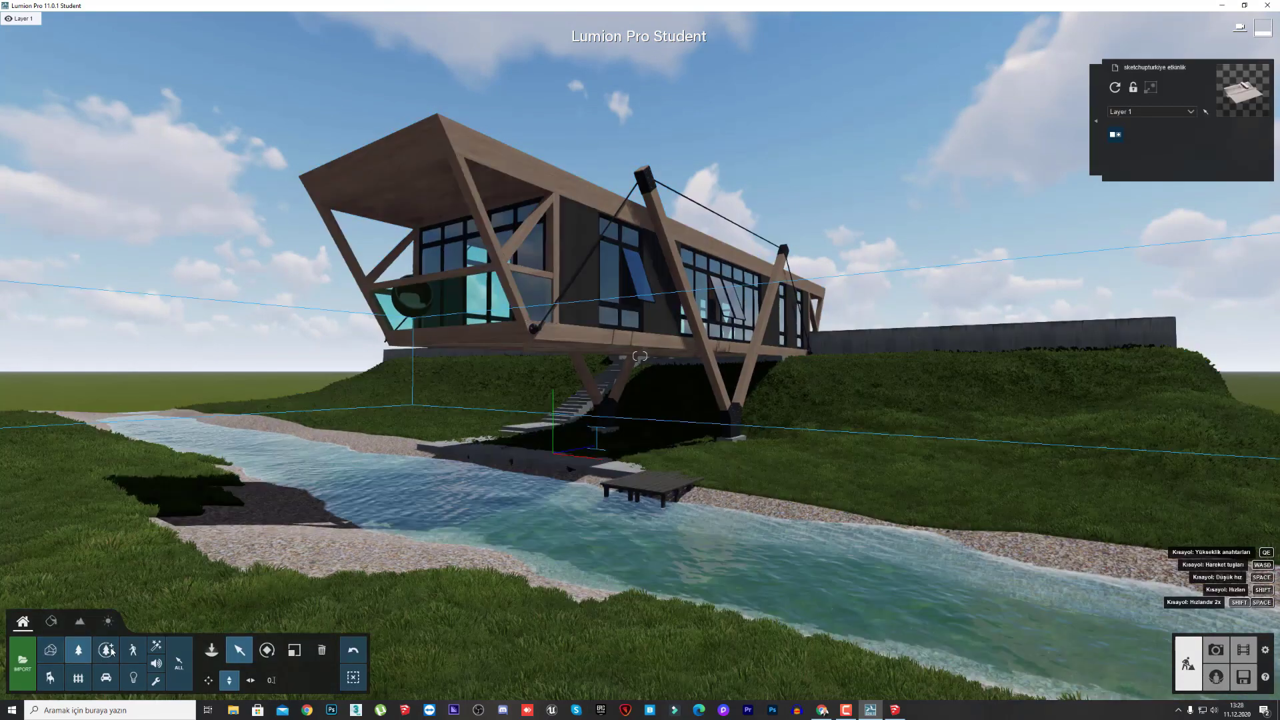
click(111, 648)
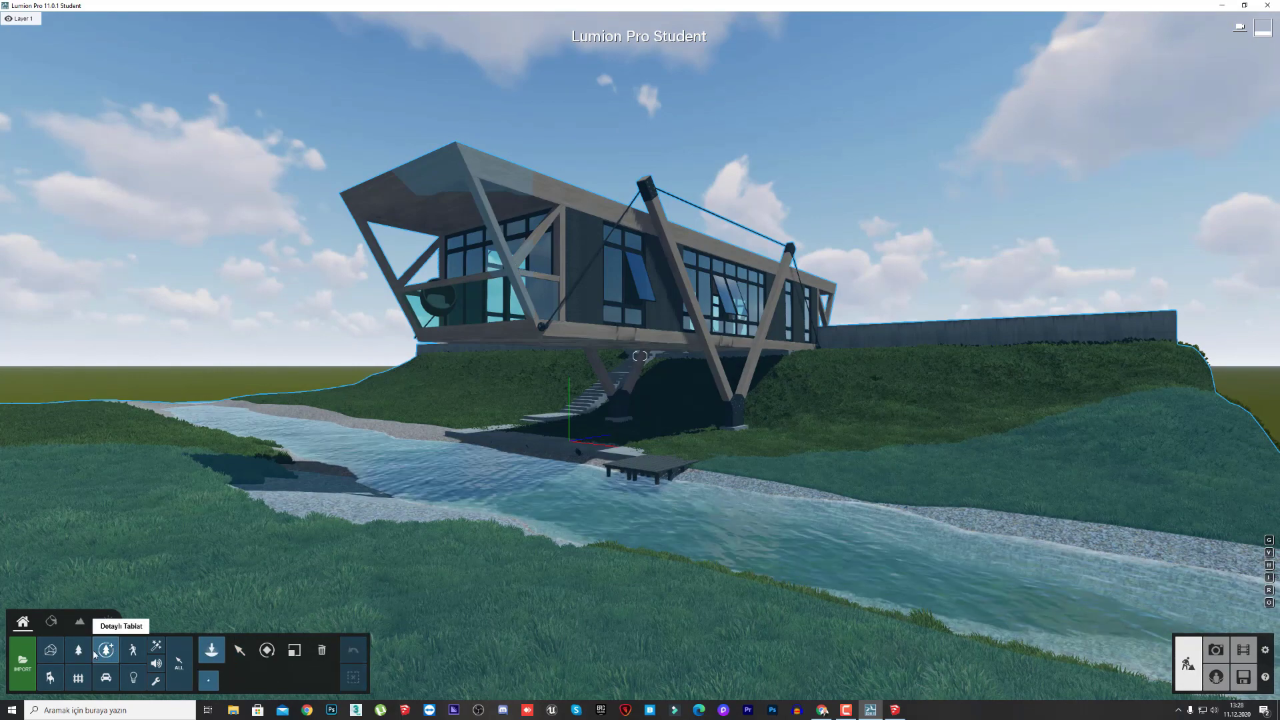
click(29, 114)
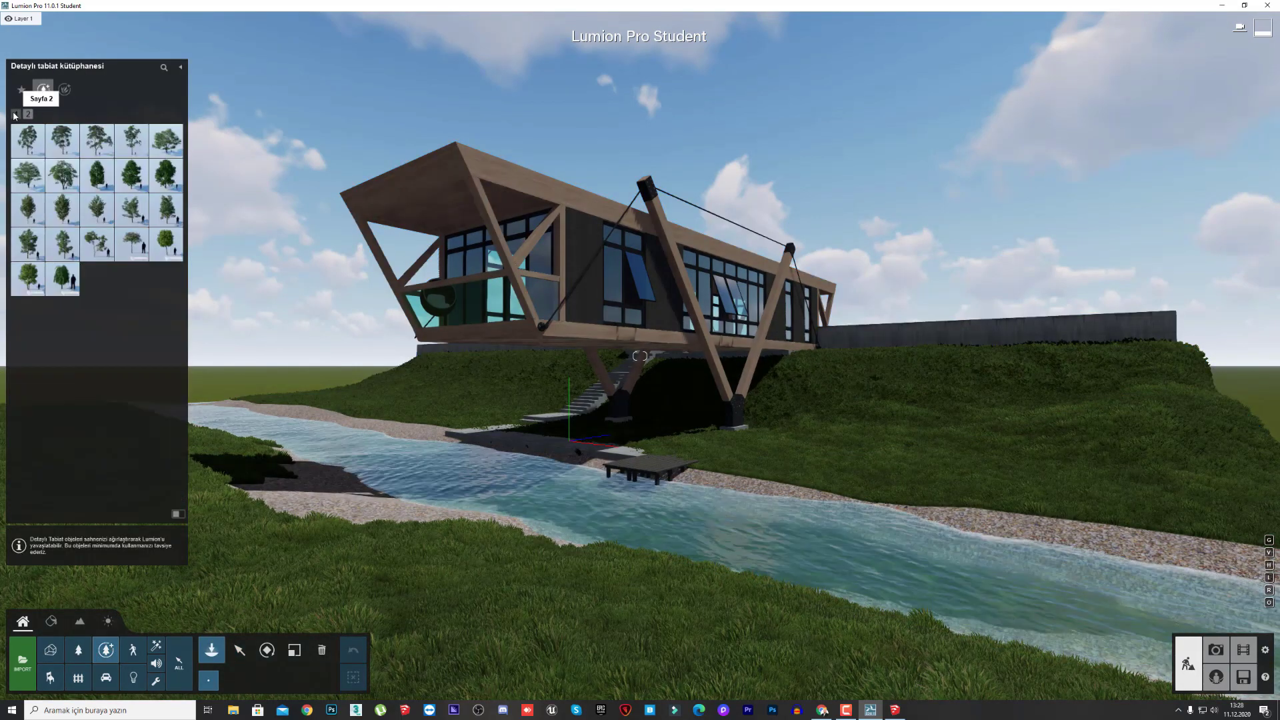
click(64, 89)
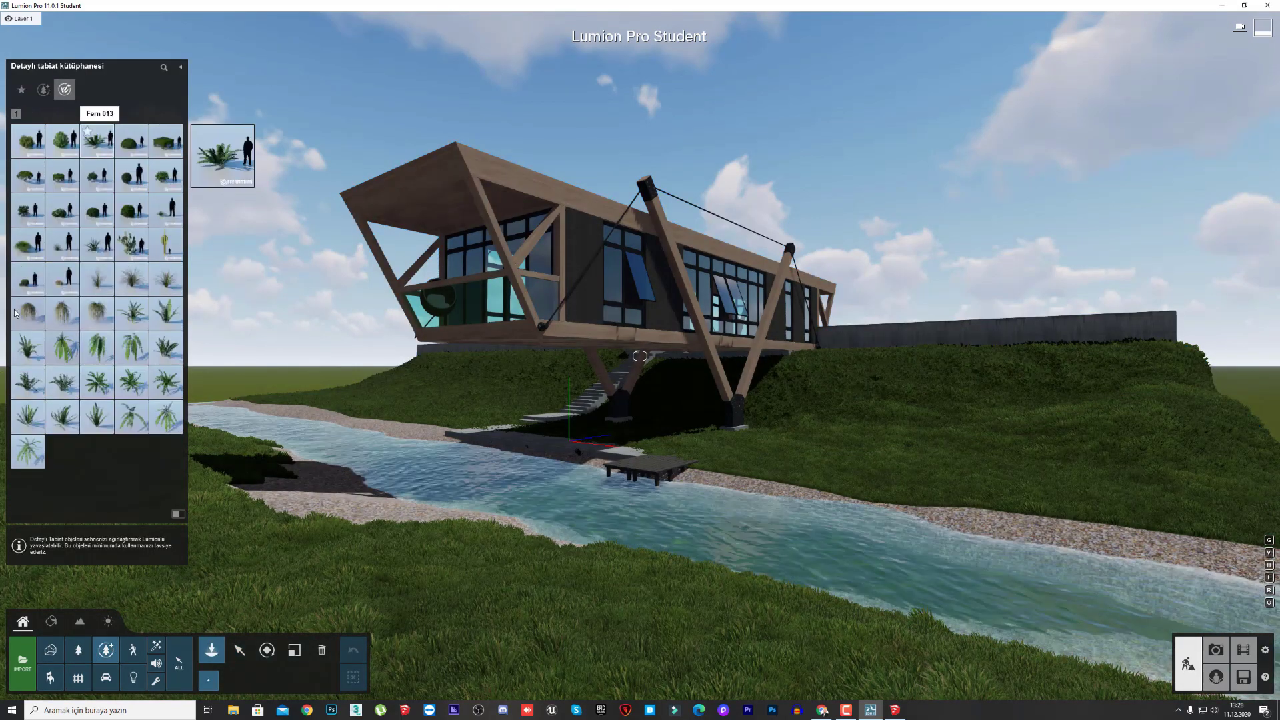
click(402, 432)
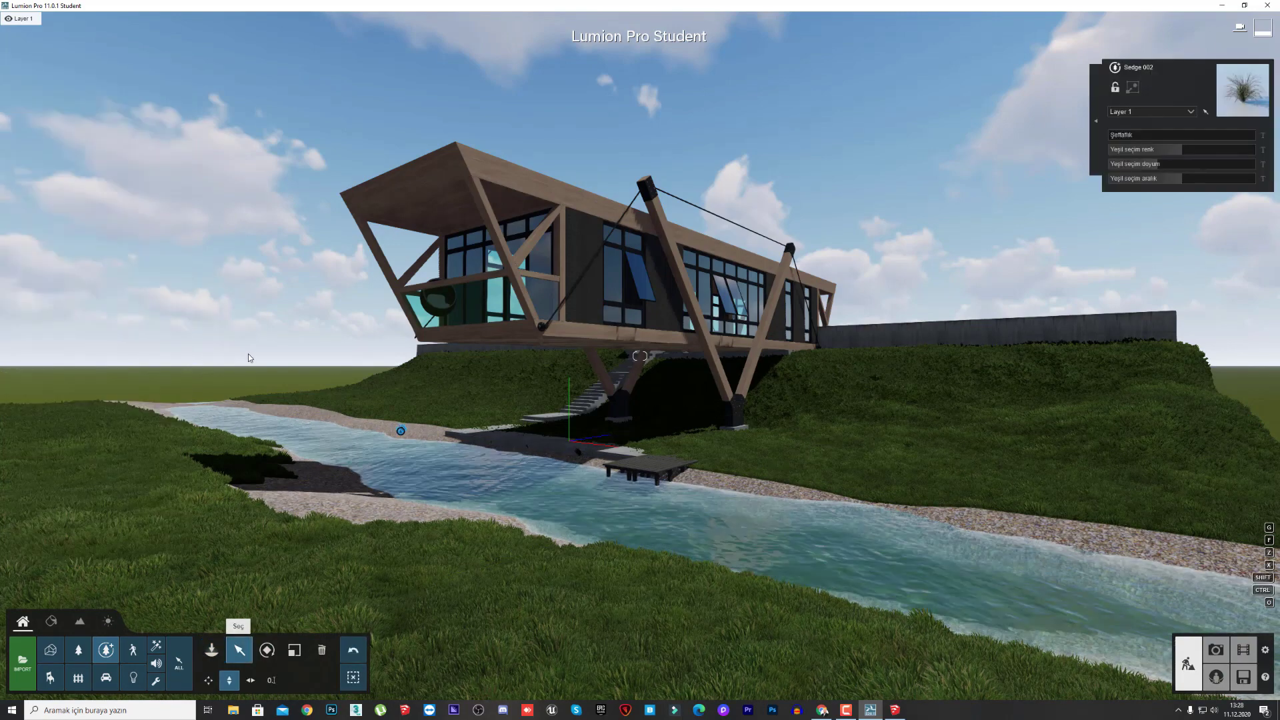
key(m)
key(q)
right_drag(418, 301, 418, 374)
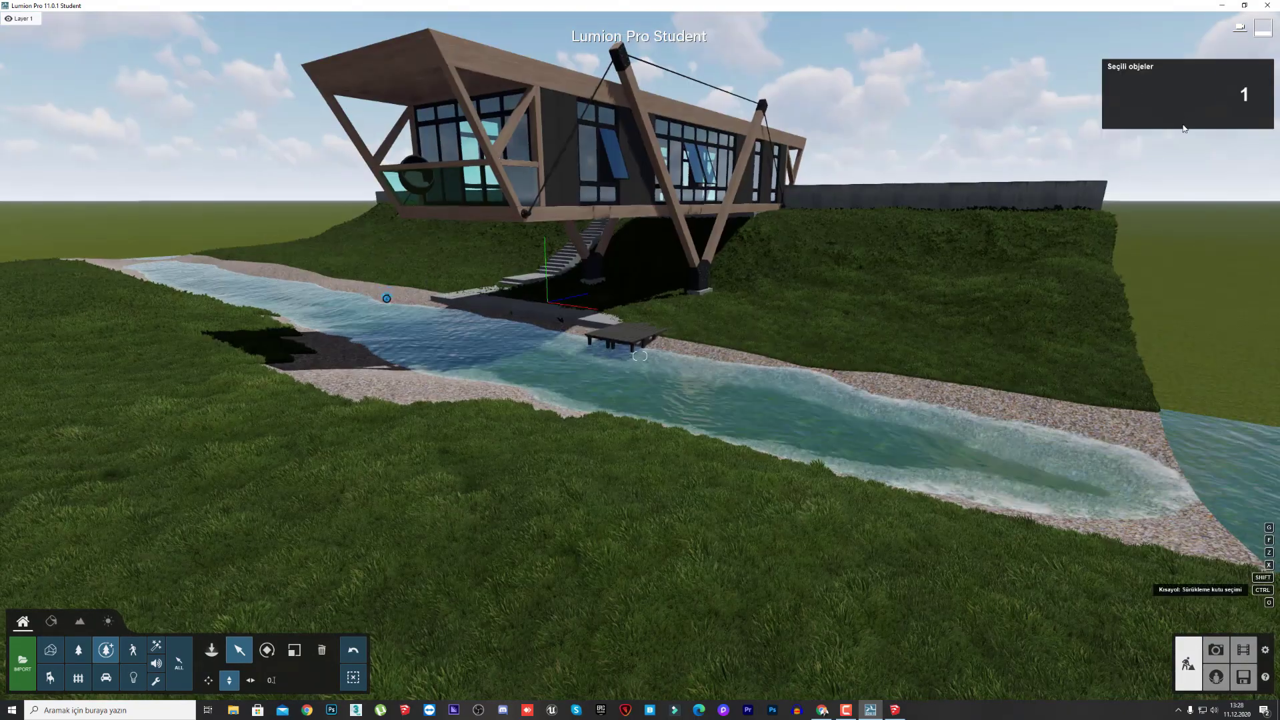
click(1096, 122)
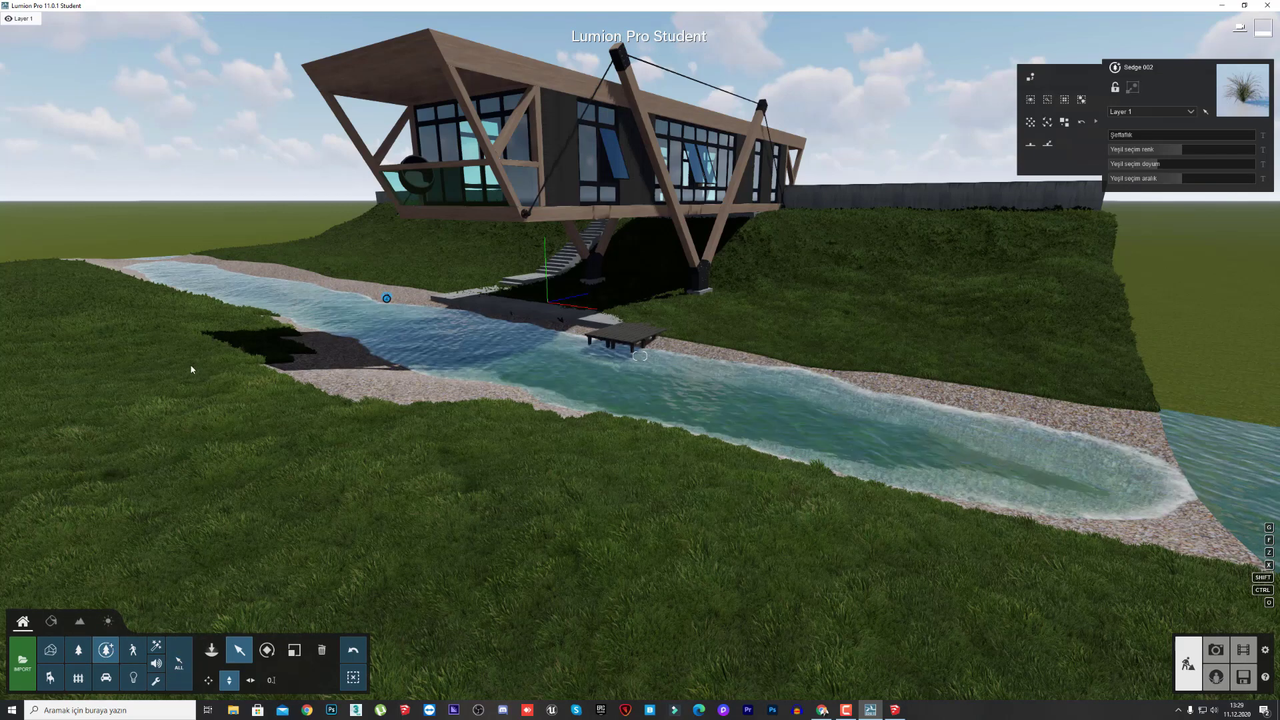
Place the PunkWood 009 driftwood from the nature library on the near pebble bank and enlarge it.
click(106, 650)
click(43, 91)
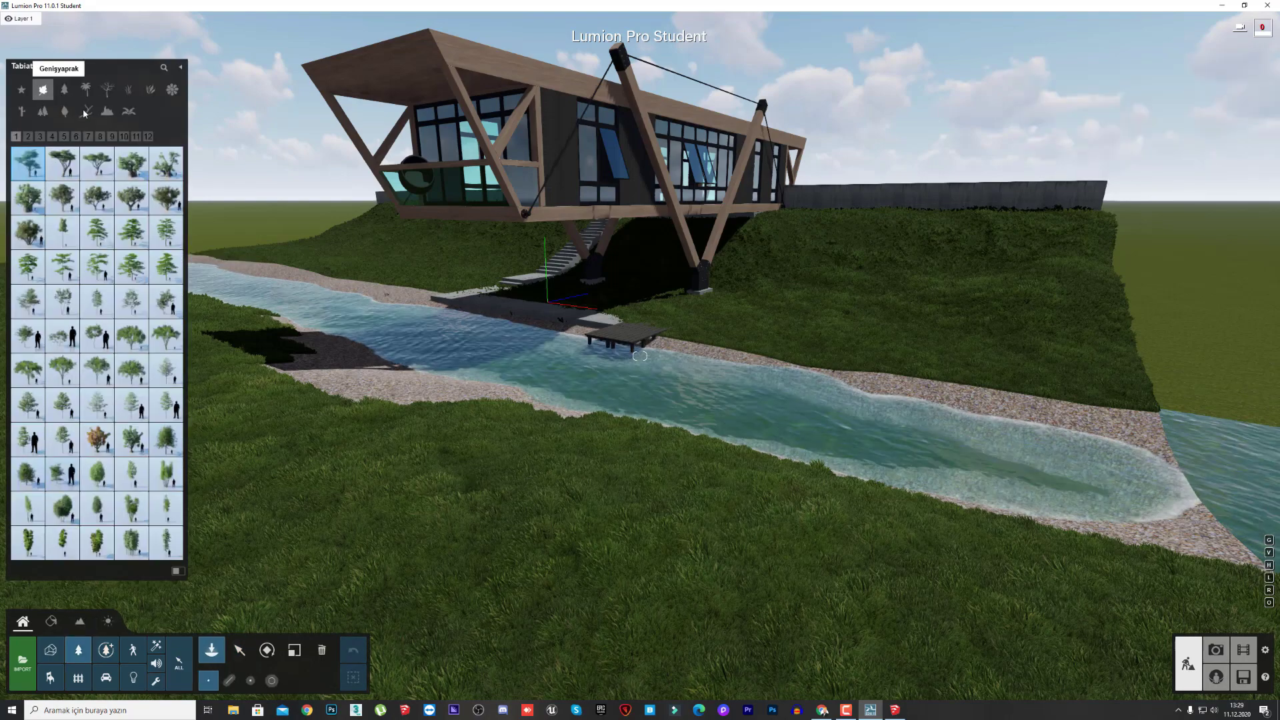
click(106, 111)
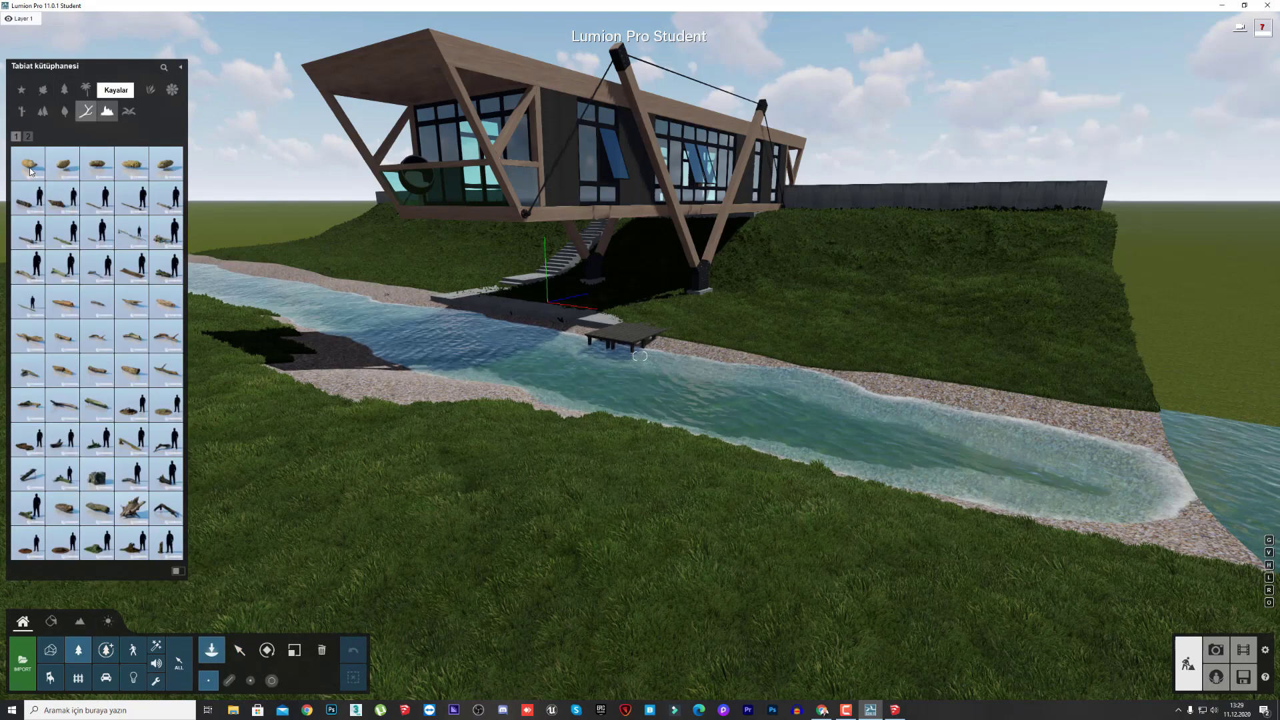
click(166, 336)
click(401, 386)
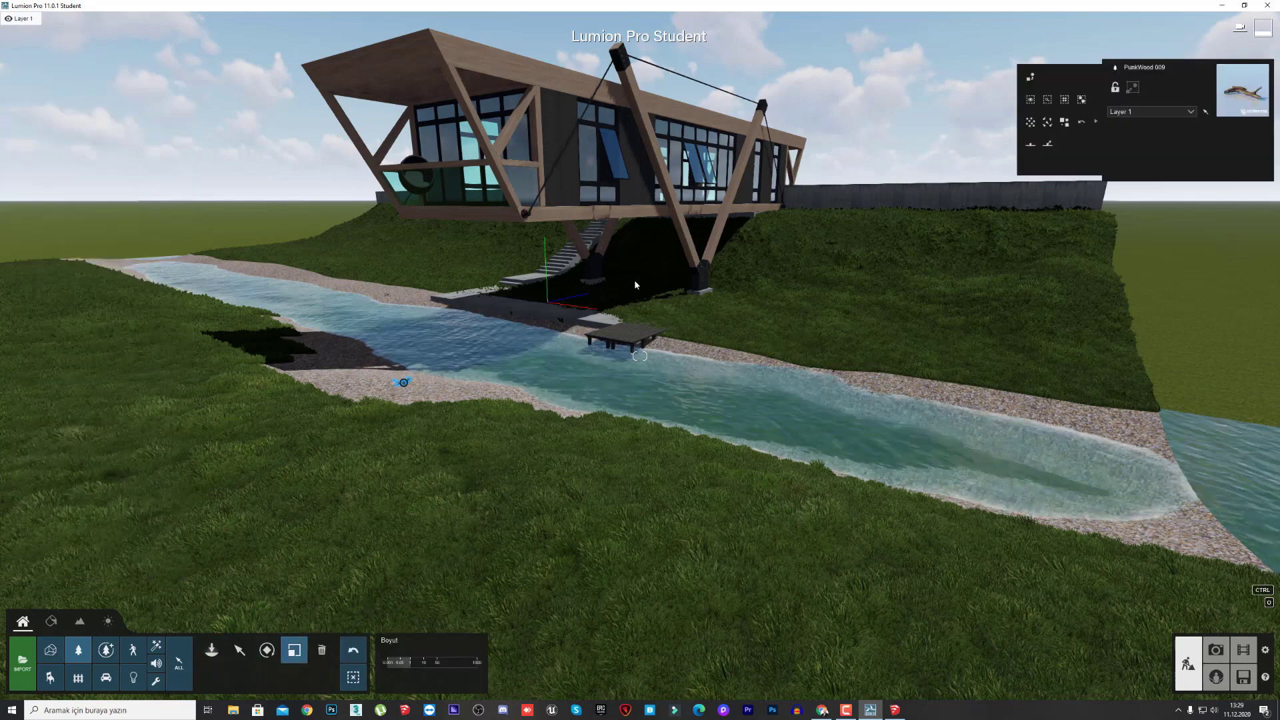
right_drag(399, 378, 390, 404)
key(w)
key(s)
Browse the trees in the detailed nature library and switch to larger thumbnails.
click(105, 651)
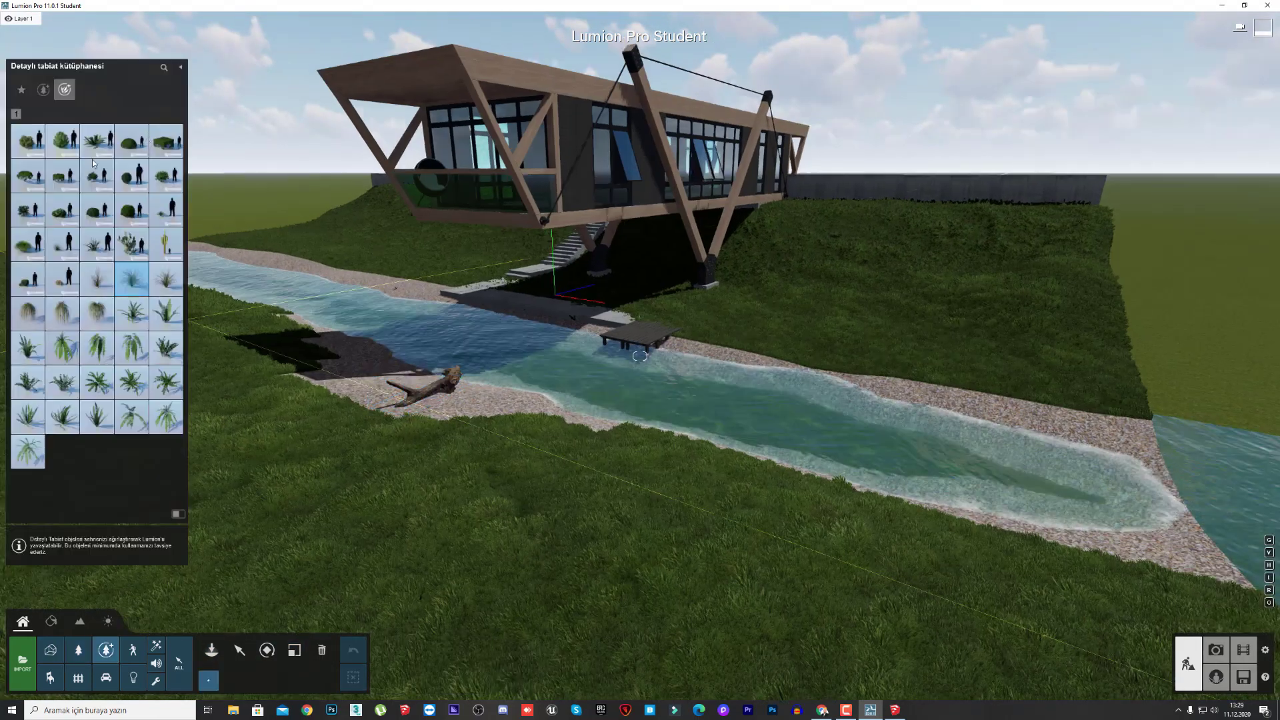
click(43, 89)
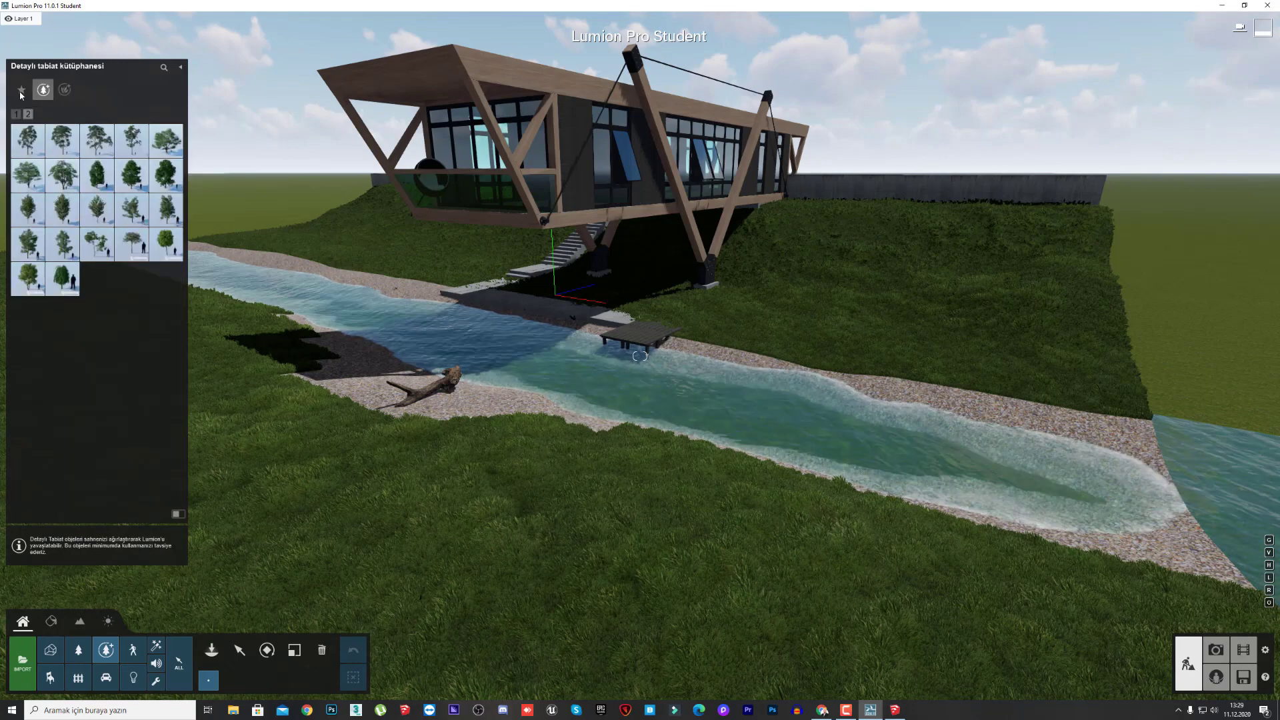
click(177, 516)
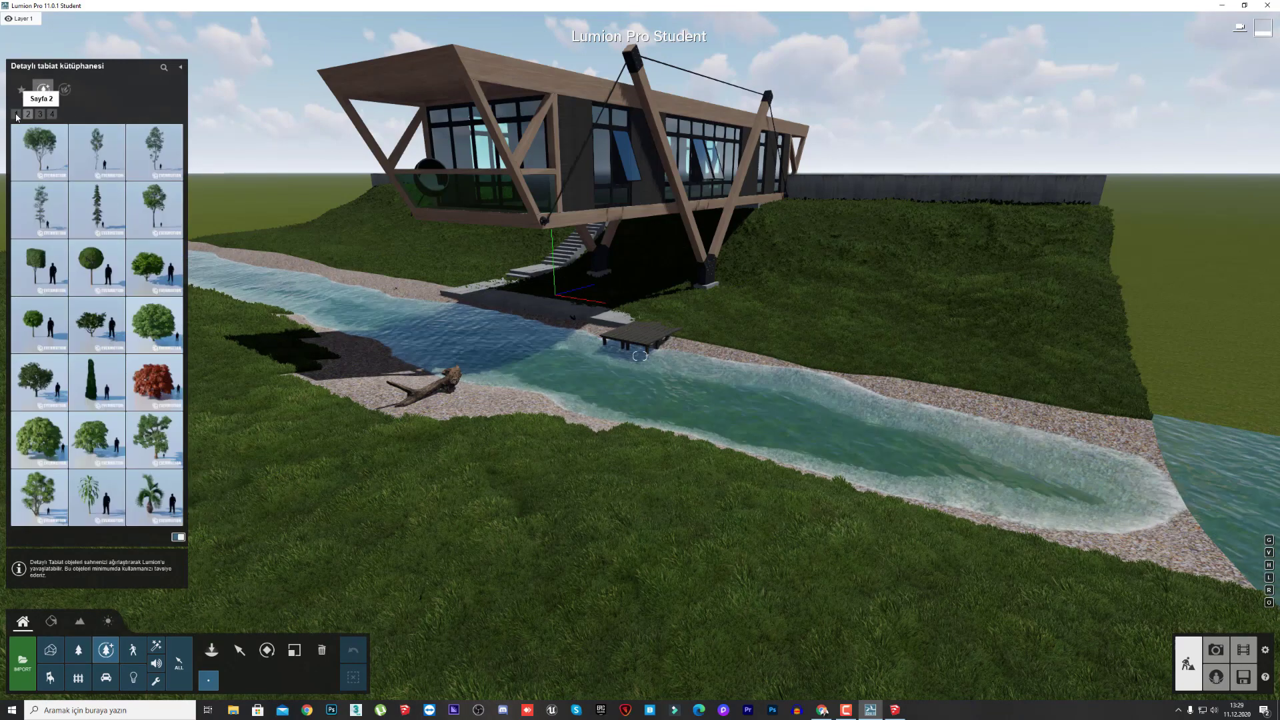
Place five Stone 016 boulders from the nature library's rocks in an arc across the river's near end.
click(78, 650)
click(85, 111)
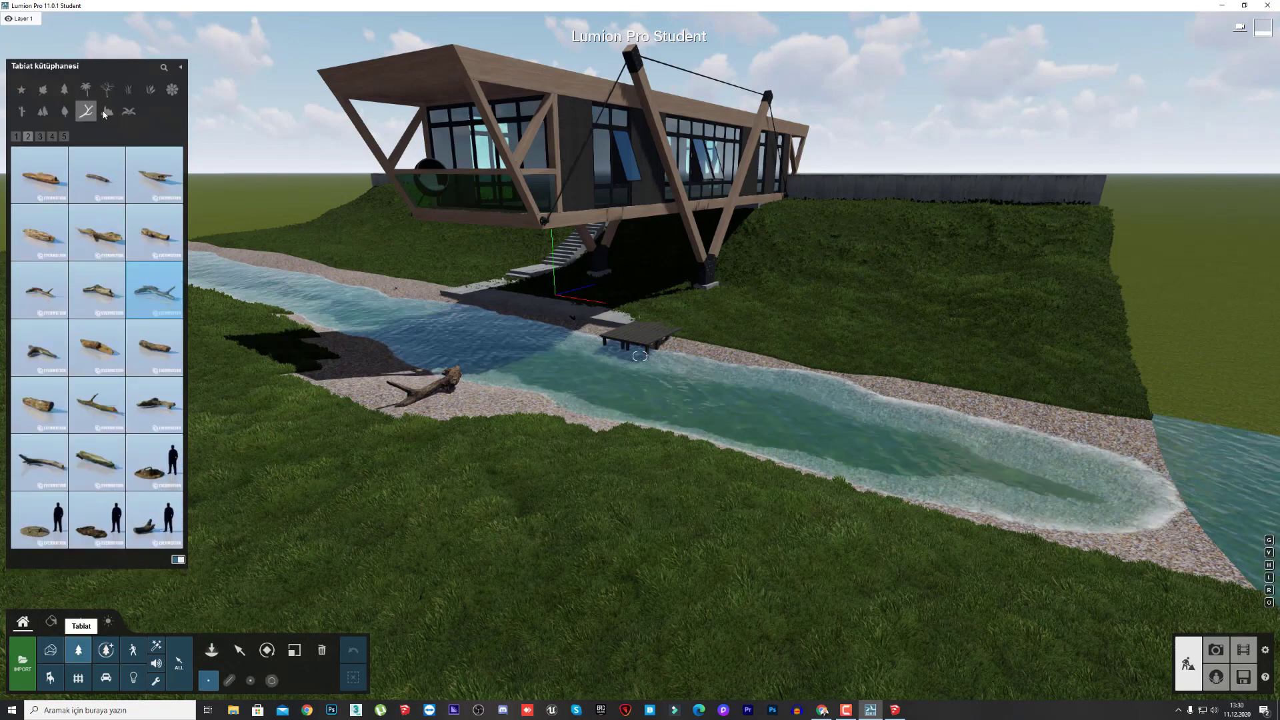
click(107, 111)
click(97, 463)
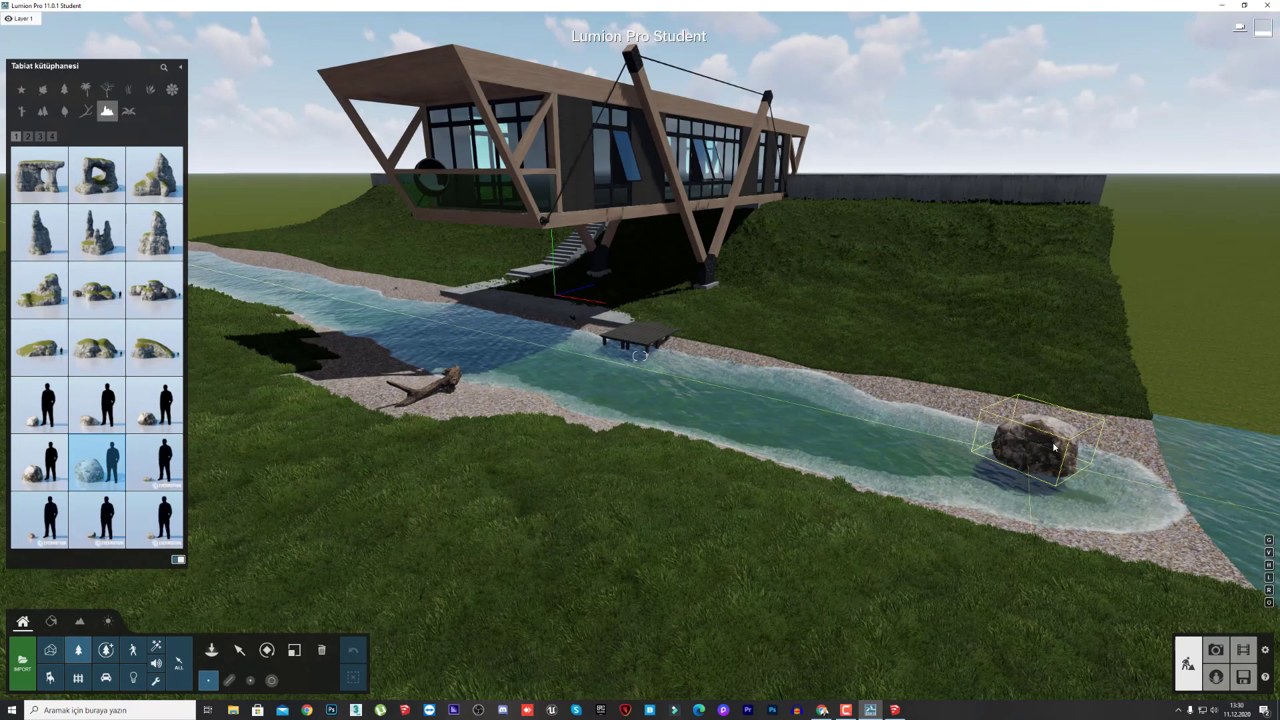
click(974, 410)
click(1059, 430)
click(1130, 460)
click(1132, 527)
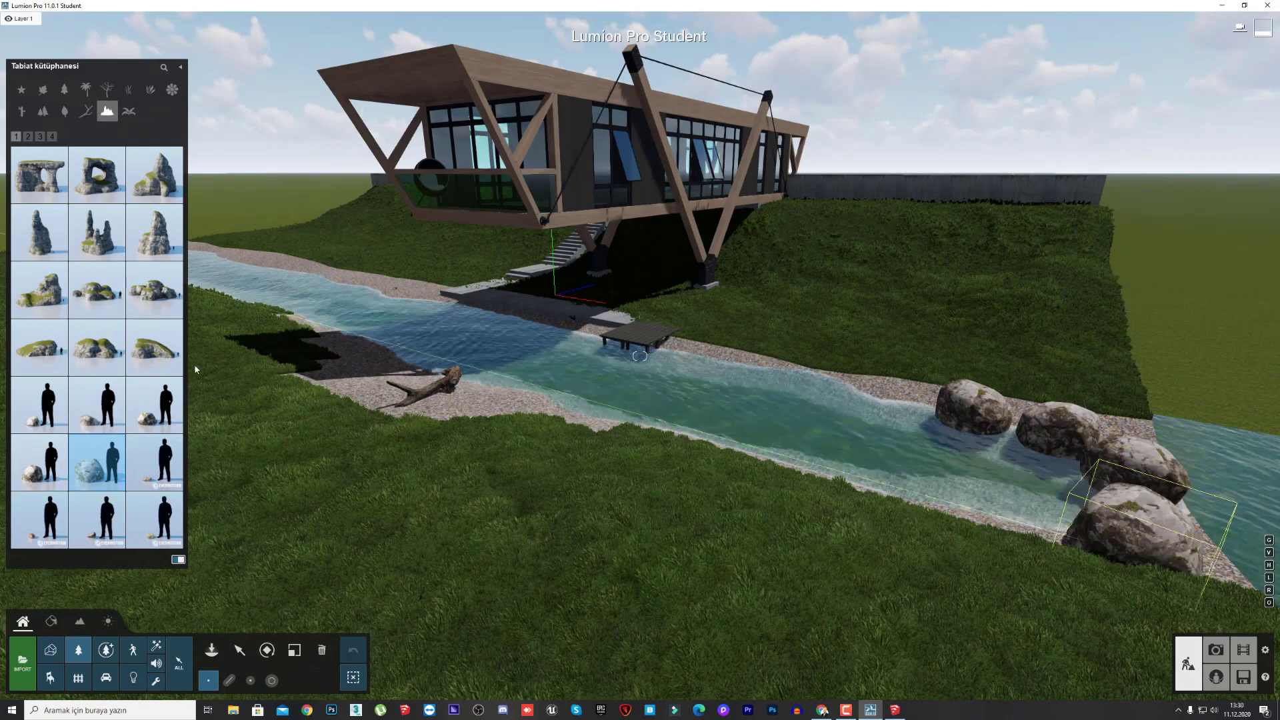
click(1012, 515)
Place two small Stone 019 rocks beside the boulders along the river's far bank.
click(97, 520)
click(901, 393)
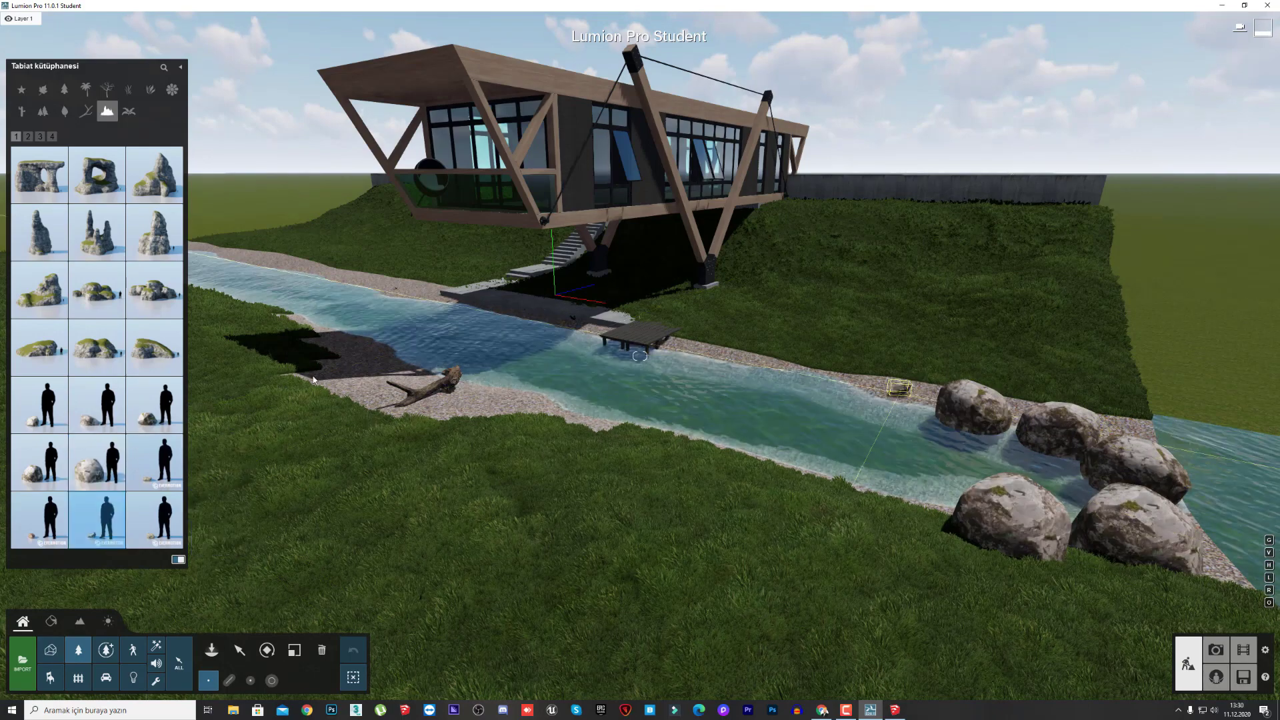
click(907, 411)
Lower the Stone 016 boulder nearest the grass and shift the adjacent boulder toward the river mouth.
click(244, 653)
right_drag(520, 280, 694, 313)
click(720, 404)
click(213, 650)
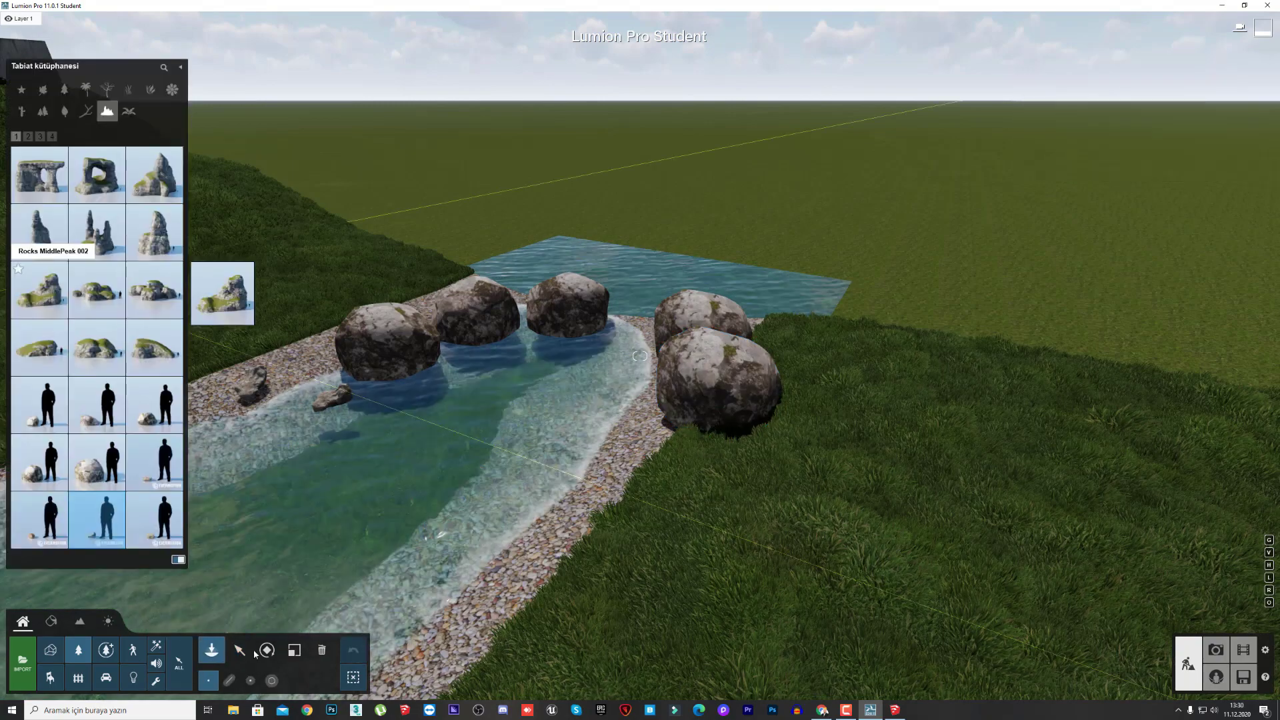
click(243, 651)
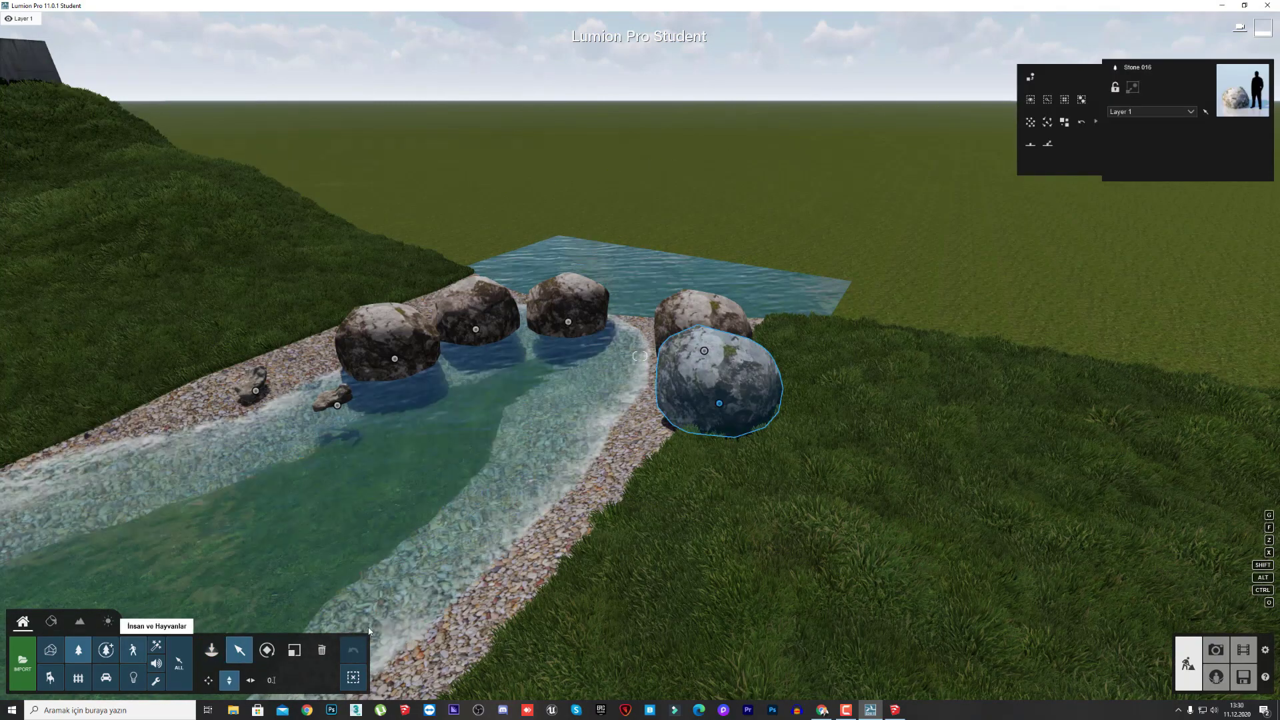
drag(720, 336, 655, 364)
click(251, 680)
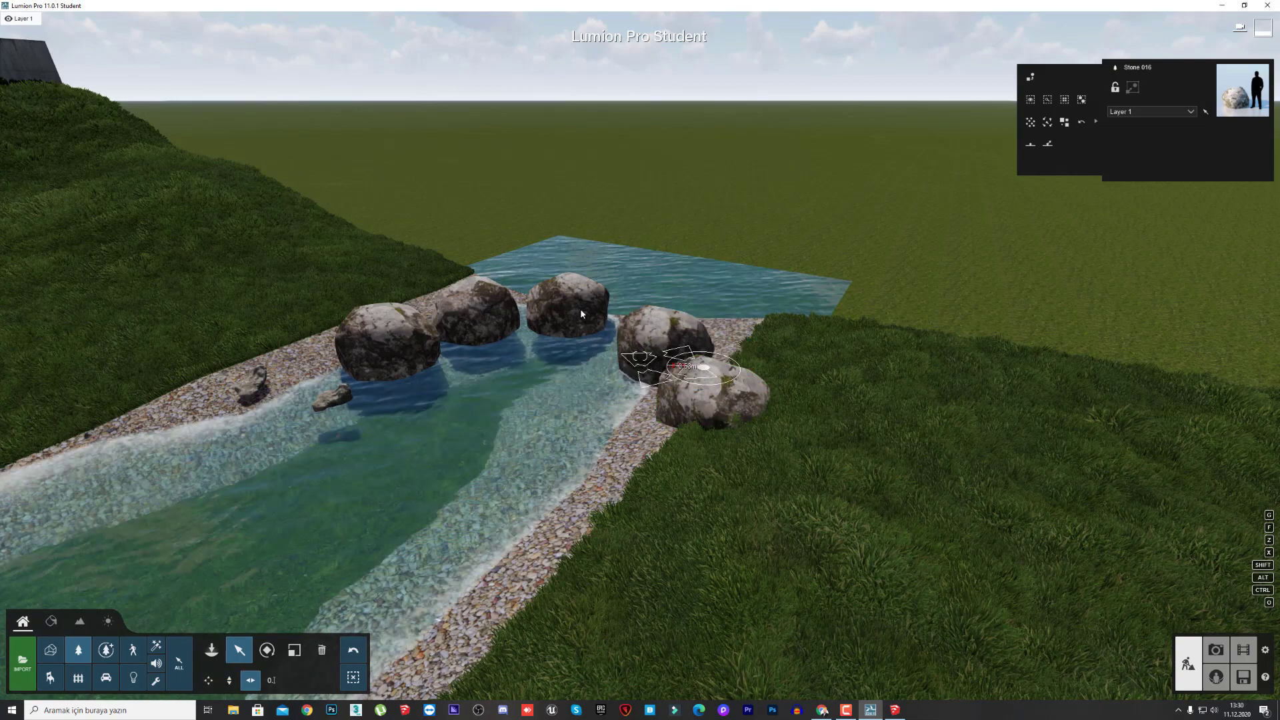
Move the middle boulder closer to its neighbours and lower the boulders until they sit in the water.
drag(569, 322, 585, 354)
key(l)
key(h)
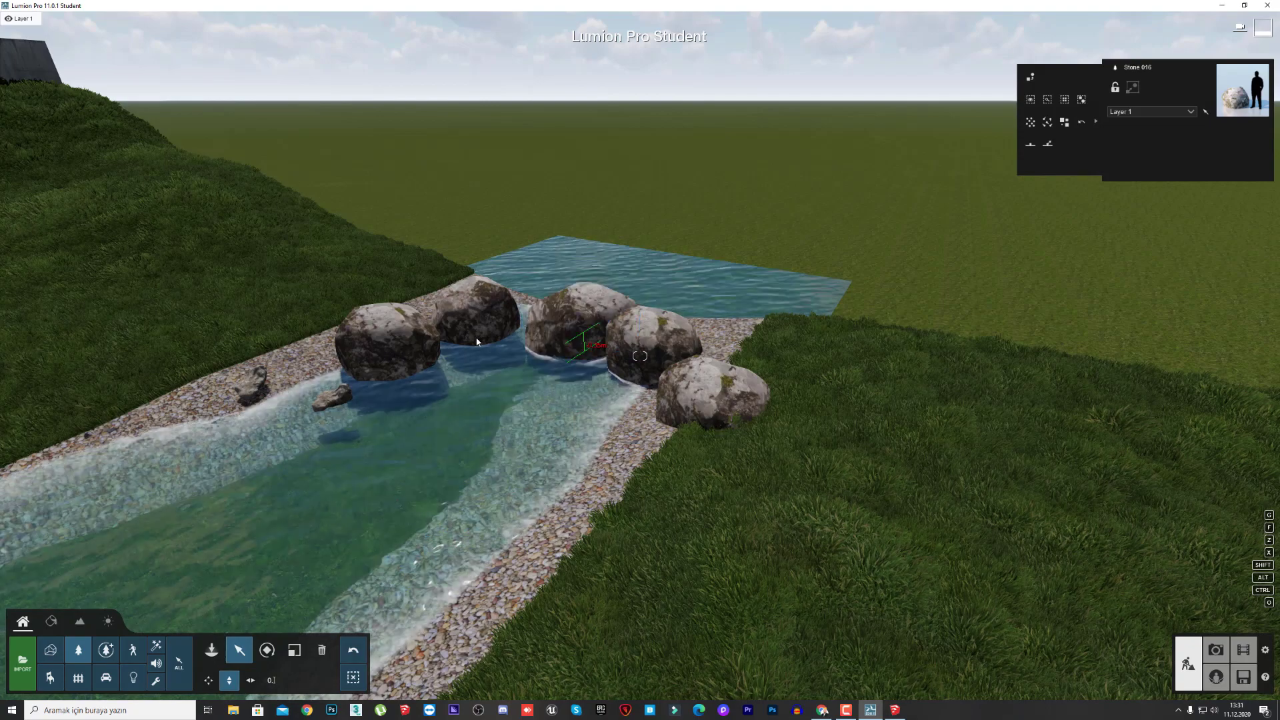
drag(476, 330, 478, 348)
drag(394, 359, 395, 360)
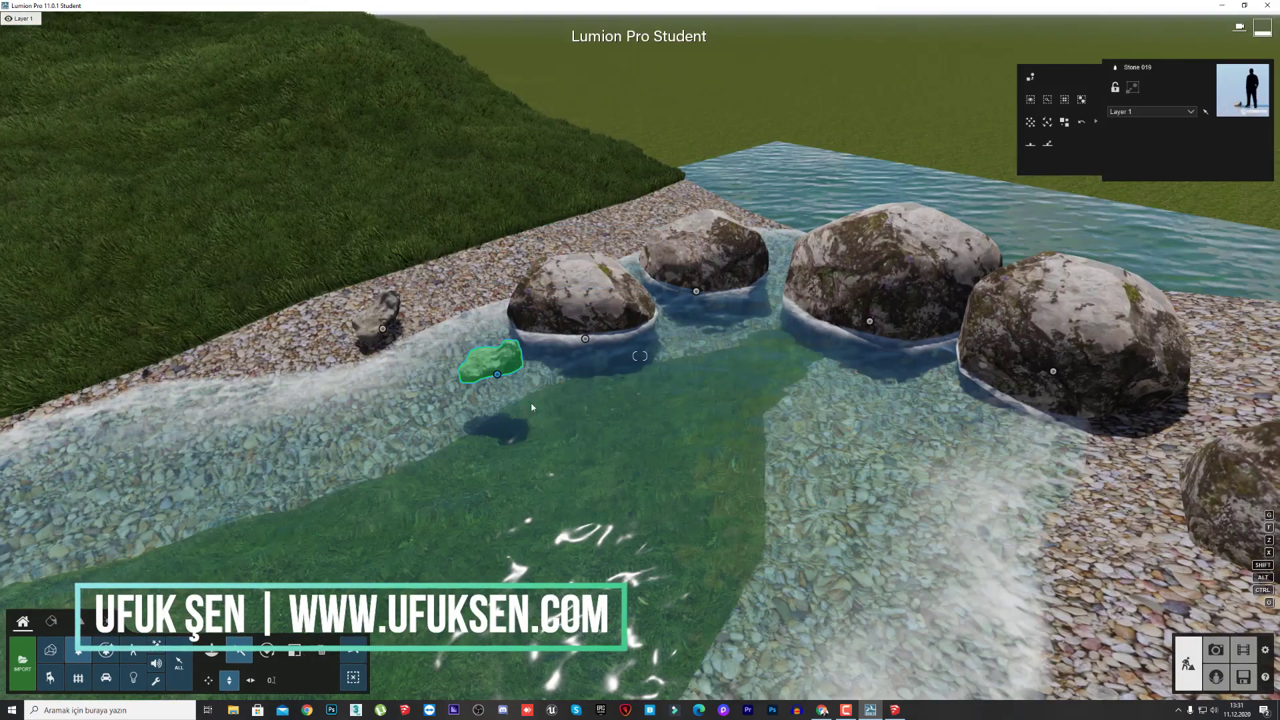
Enlarge the Stone 019 rock in the water, sink it into the riverbed, and reposition the other small rock beside it.
key(l)
drag(499, 375, 500, 319)
click(240, 650)
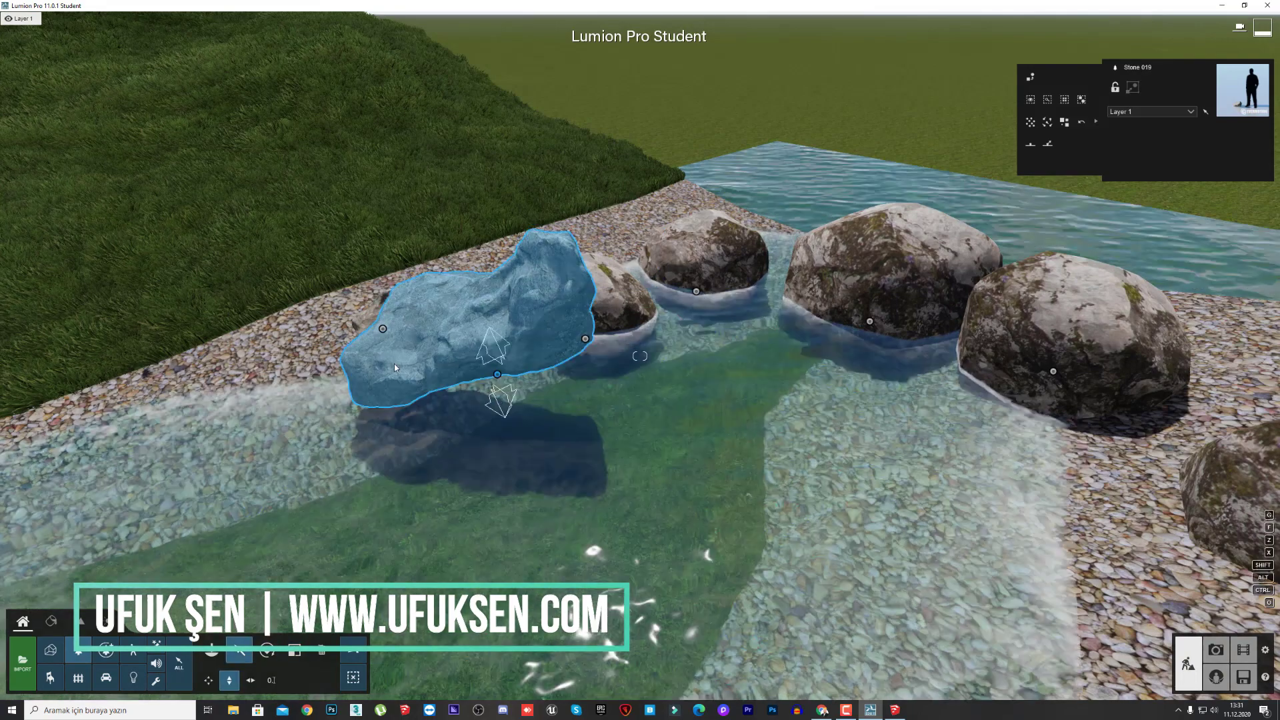
drag(497, 375, 508, 437)
click(250, 681)
drag(382, 329, 438, 300)
click(229, 680)
click(292, 652)
Place detailed fern plants in the gap between the boulders on the far bank.
key(s)
right_drag(438, 300, 127, 242)
key(s)
key(w)
click(106, 651)
click(154, 268)
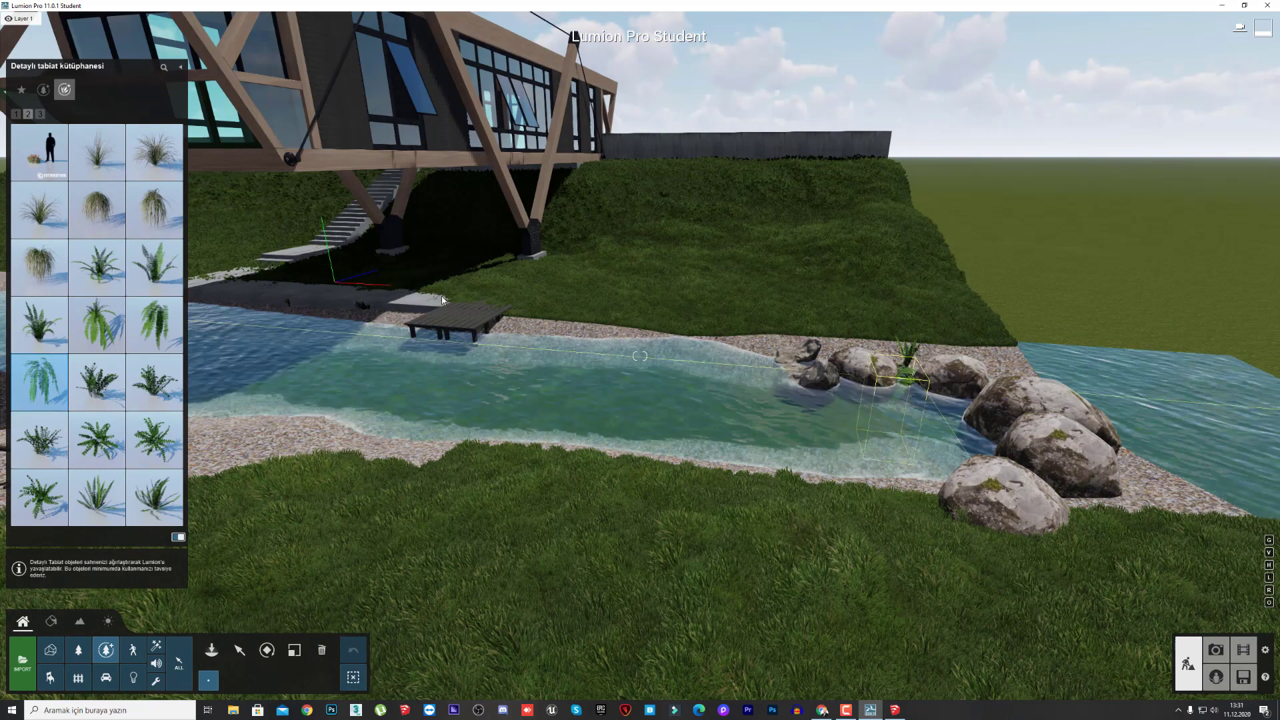
click(40, 114)
click(16, 114)
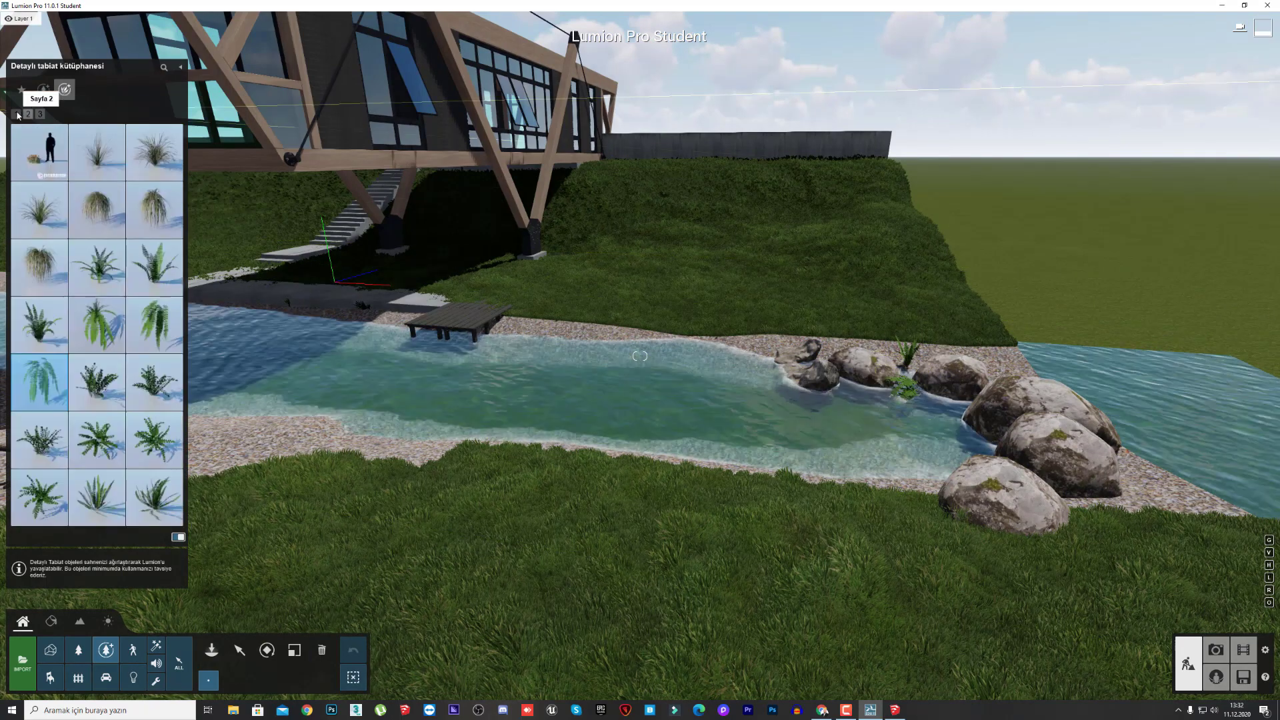
click(30, 114)
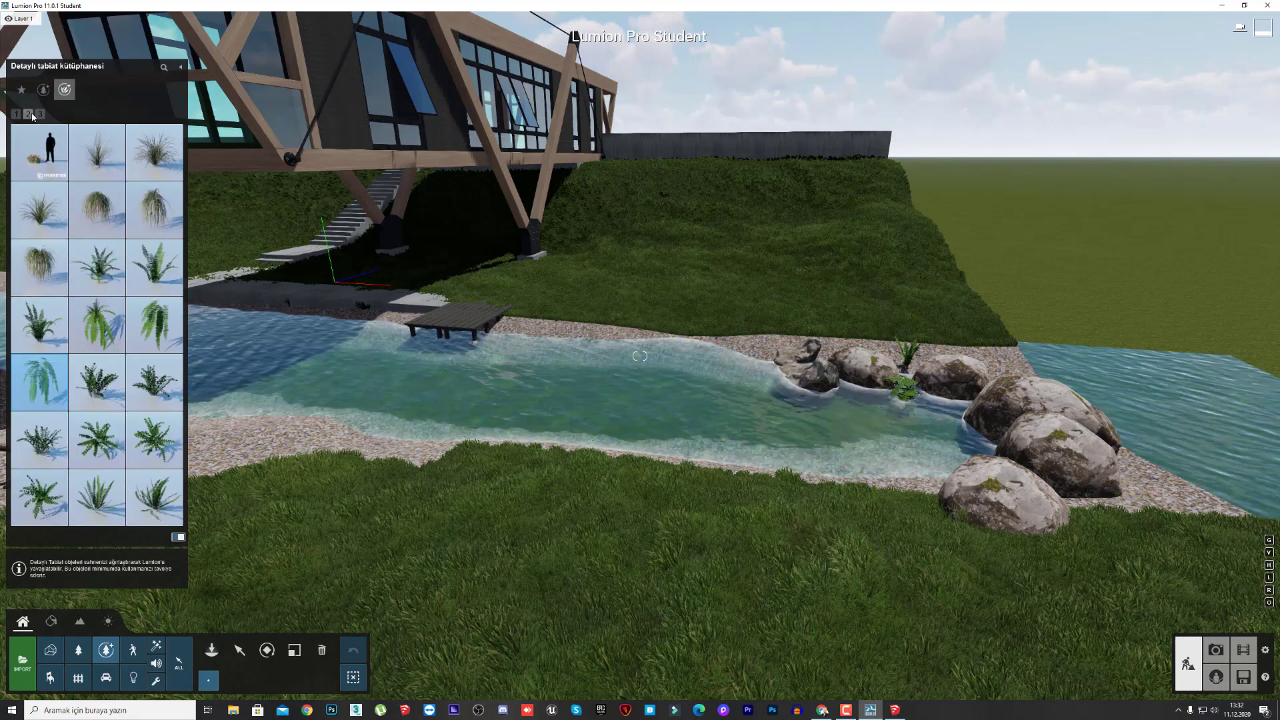
Place more detailed ferns and low plants behind the far-bank rocks and around the near-bank boulders.
click(840, 363)
click(155, 491)
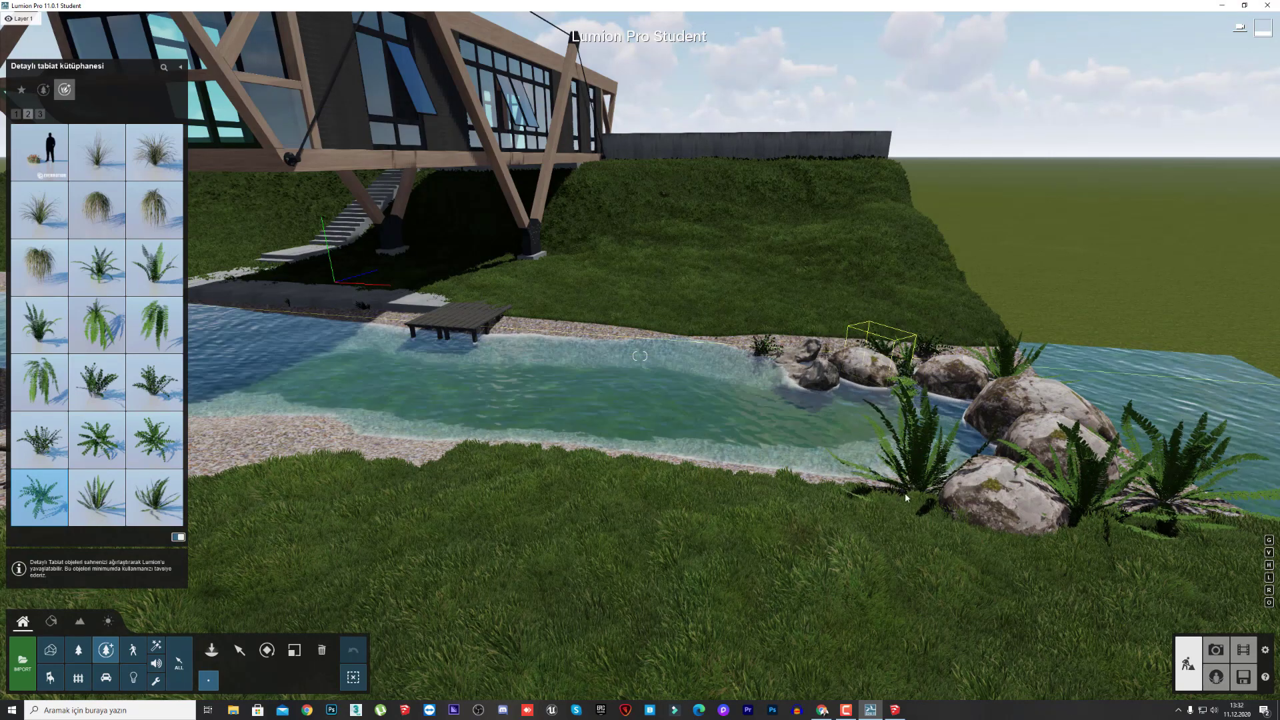
right_drag(589, 245, 534, 300)
click(617, 452)
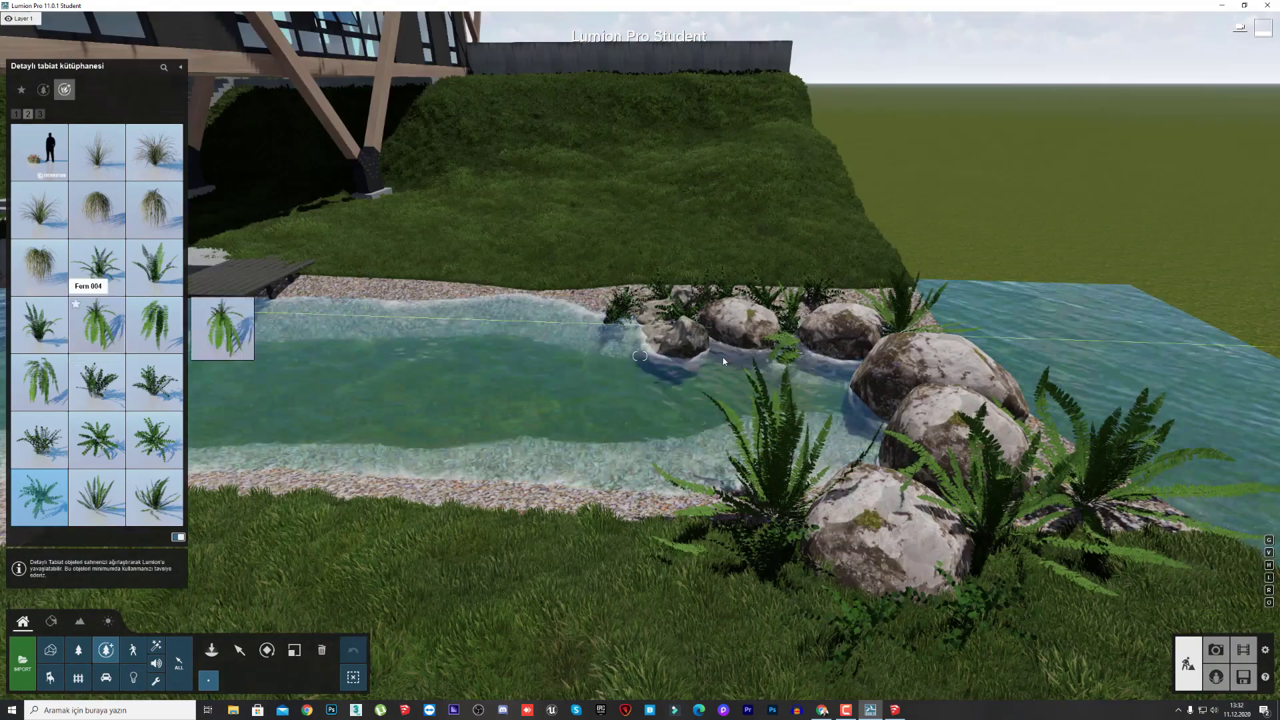
Place a Fern 001 in the water in front of the far-bank rocks, enlarge it and lower it.
click(100, 270)
click(240, 650)
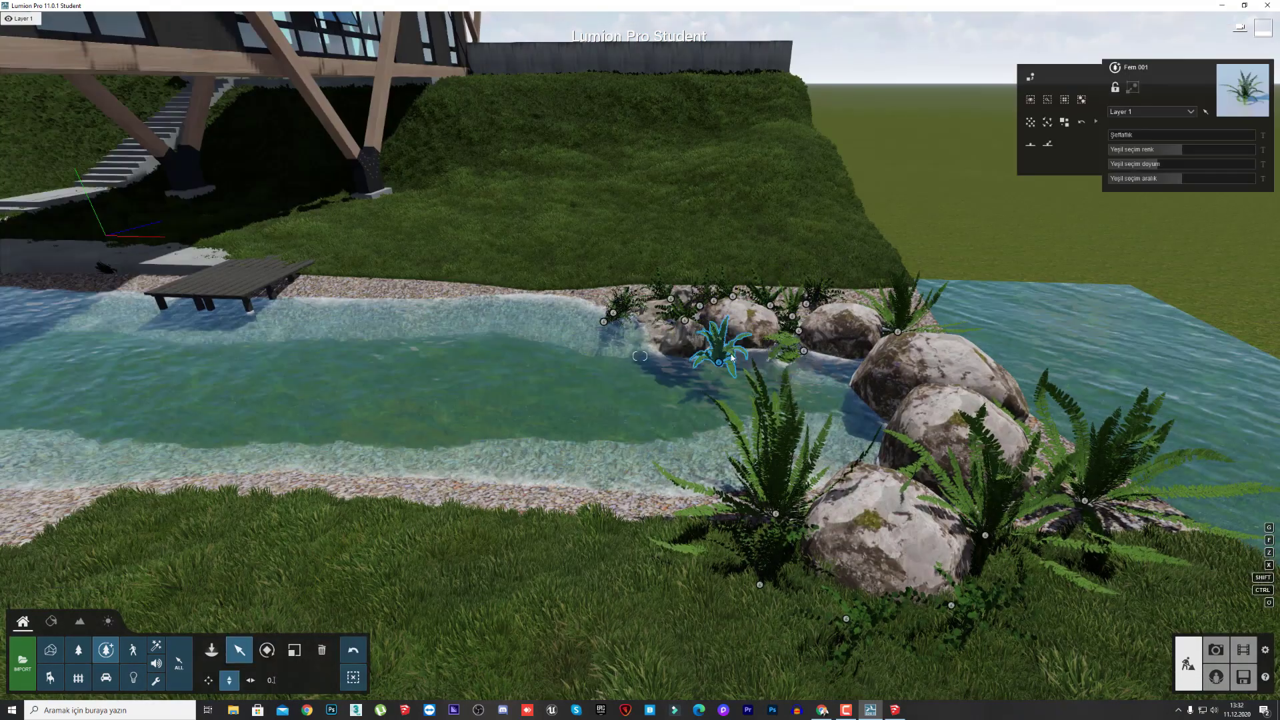
click(295, 651)
click(240, 651)
click(230, 680)
drag(718, 362, 719, 381)
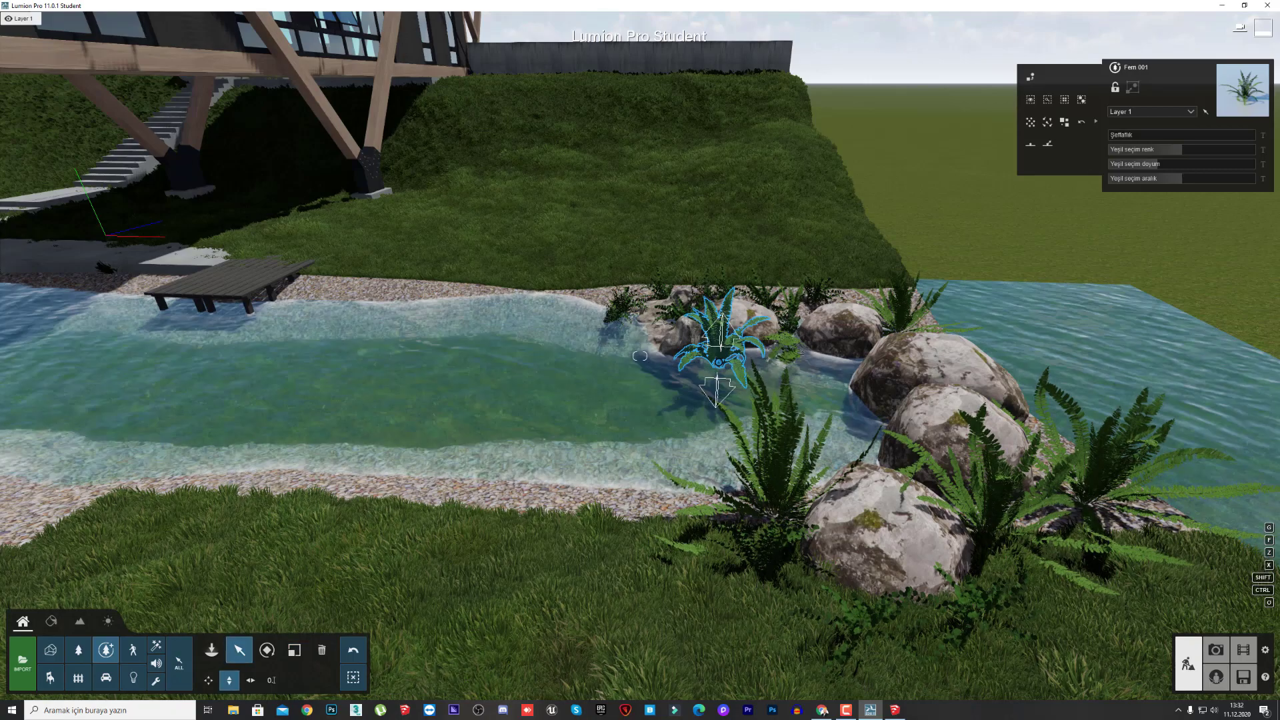
Give the house's wood framing a Standard material with very low gloss and reflectivity and no colorization.
right_drag(718, 382, 641, 300)
key(w)
key(e)
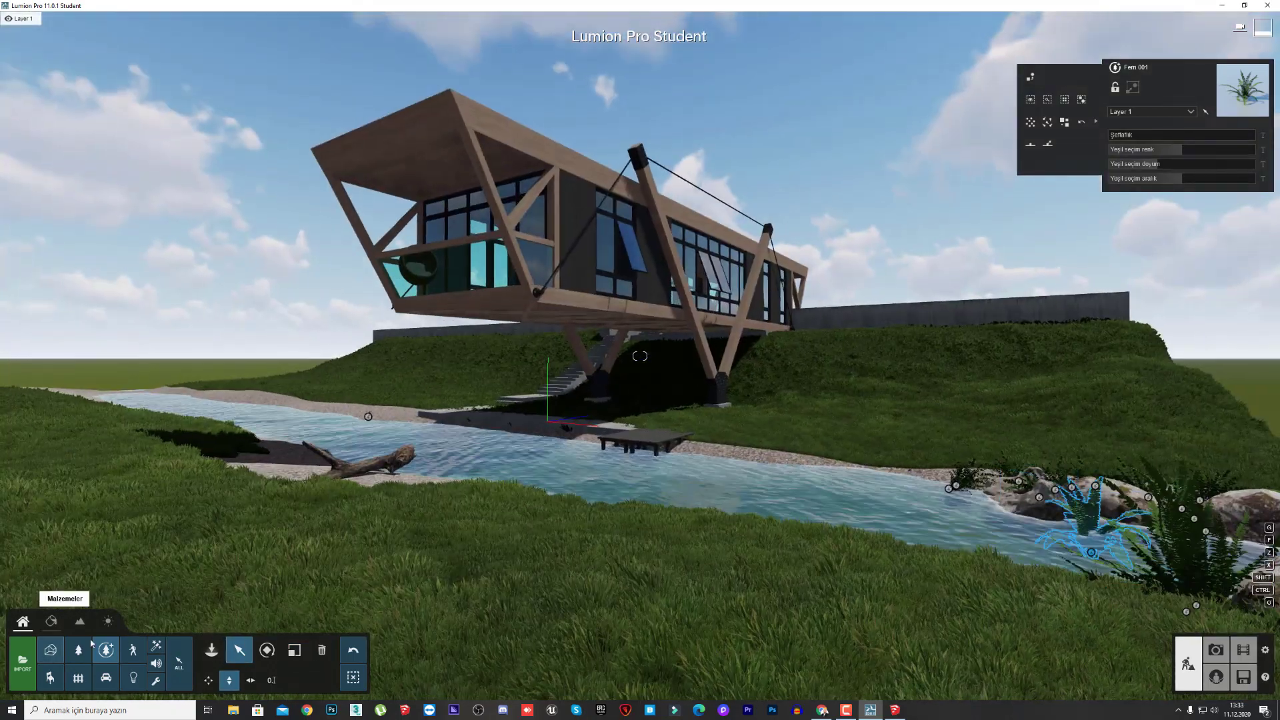
click(51, 622)
click(482, 137)
click(28, 497)
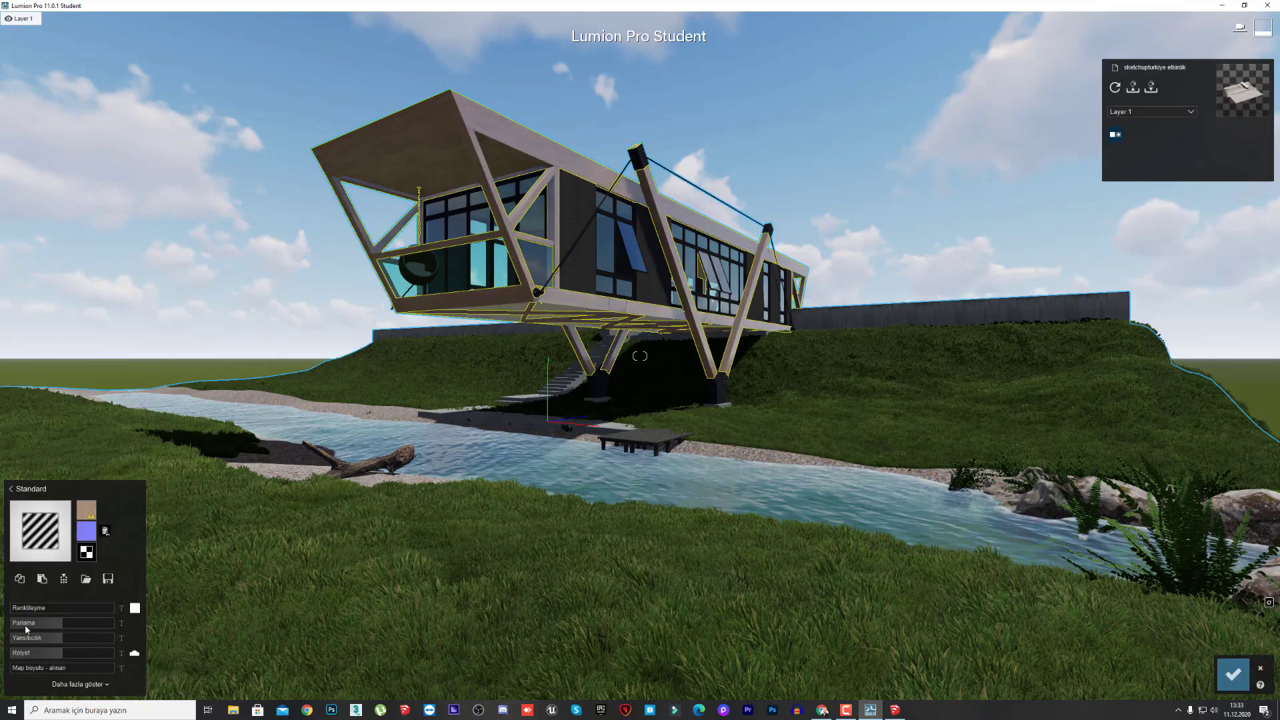
click(18, 625)
click(22, 641)
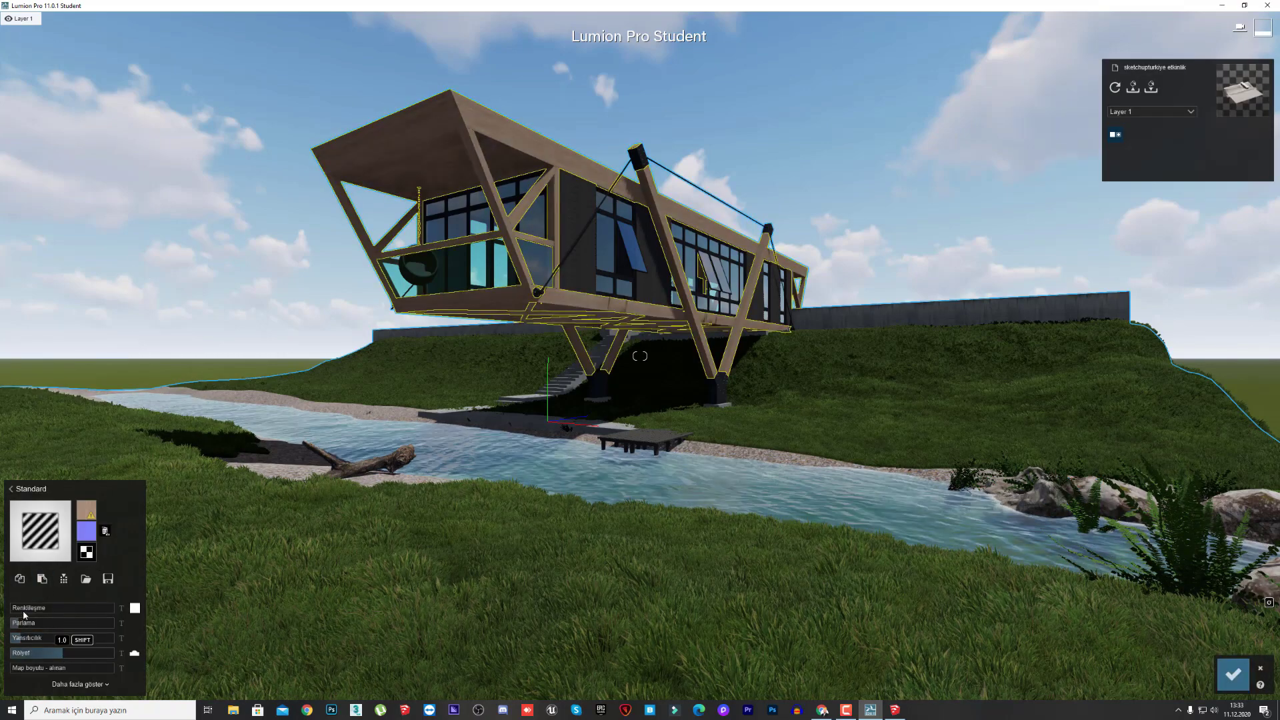
drag(94, 610, 9, 609)
click(87, 531)
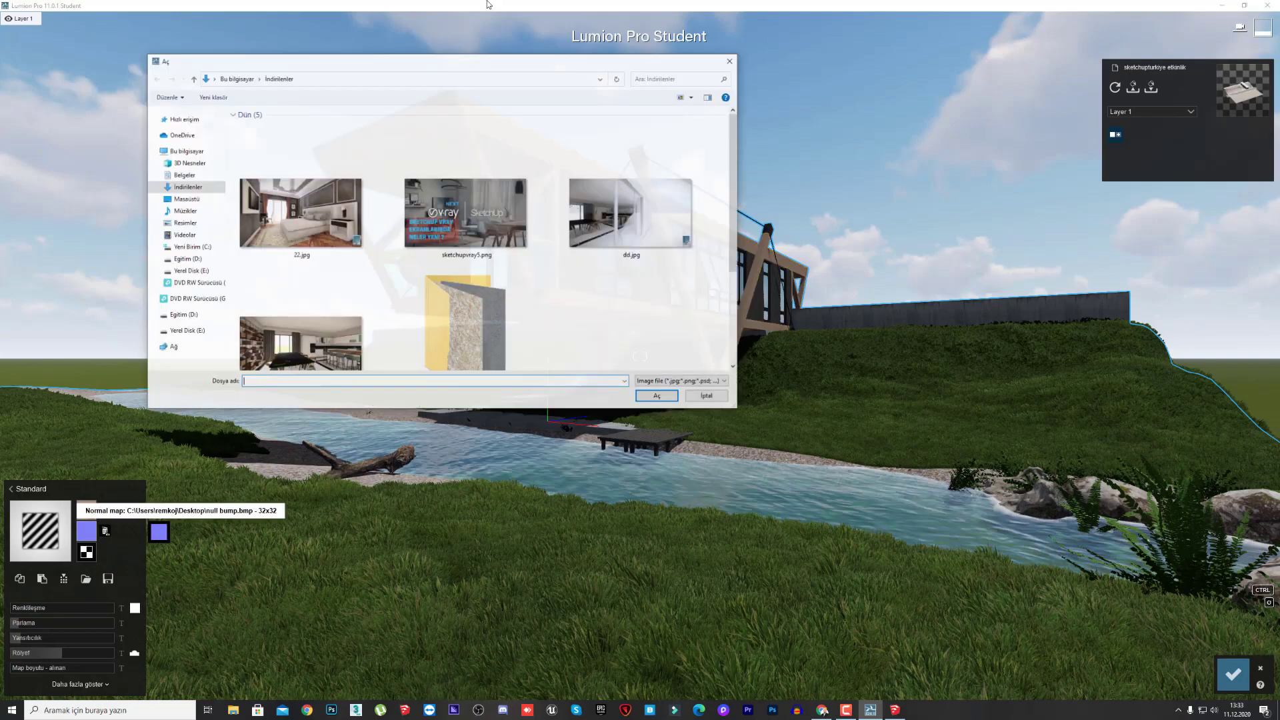
click(721, 62)
Reduce the gloss of the house's dark wall cladding to the minimum.
key(w)
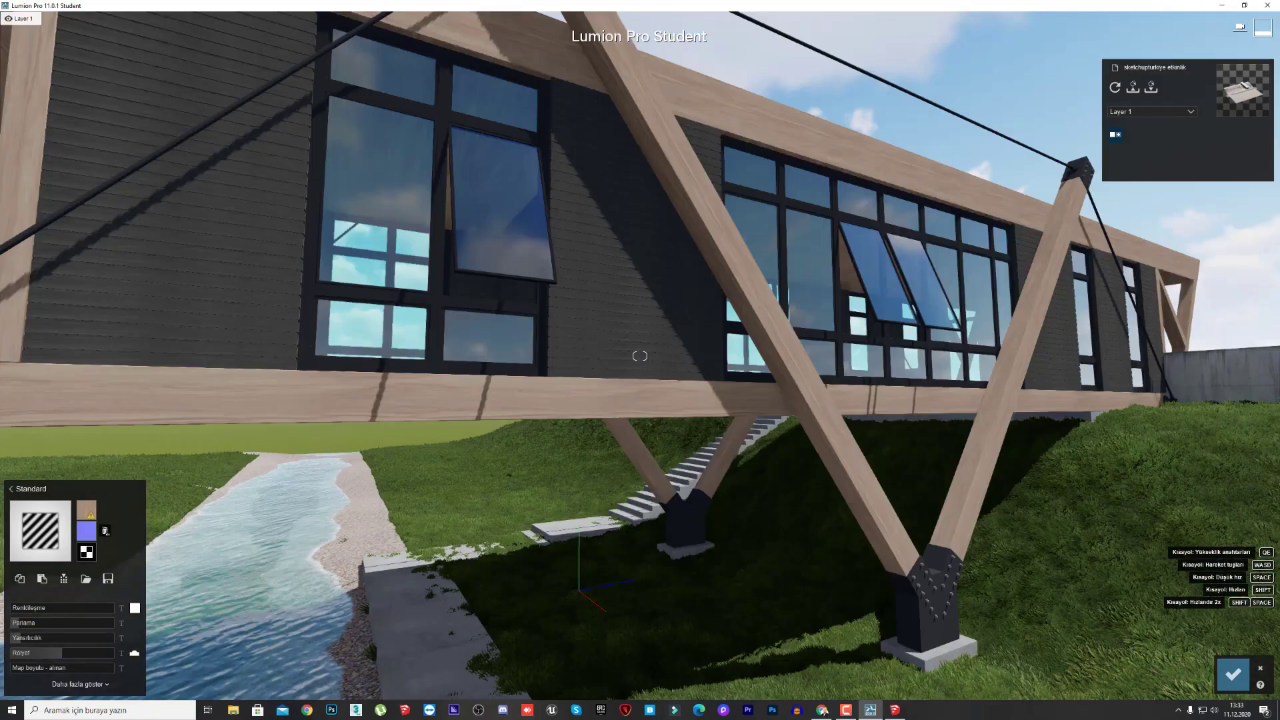
key(s)
key(s)
click(481, 193)
drag(42, 622, 3, 623)
Give the Iron_Blurry_5cm cables and brackets a Standard material with gloss 0.4 and reduced reflectivity, and save the material changes.
key(s)
right_drag(333, 194, 394, 198)
click(394, 199)
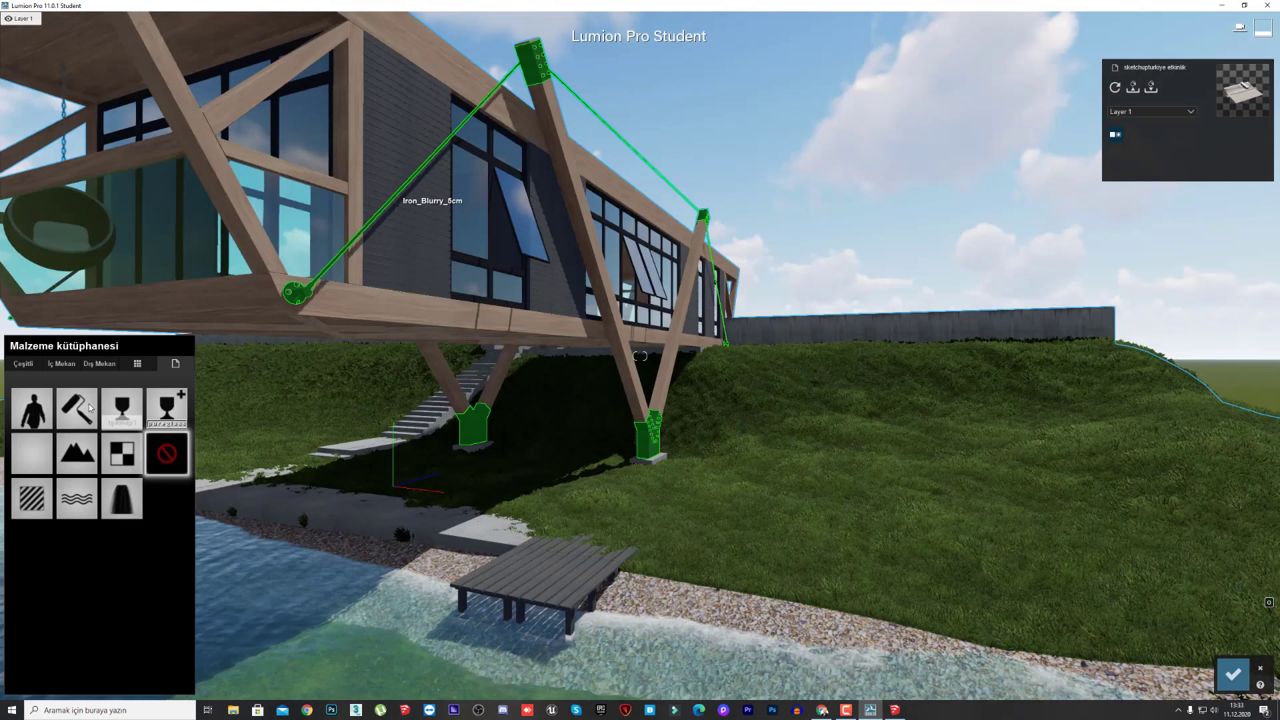
click(35, 500)
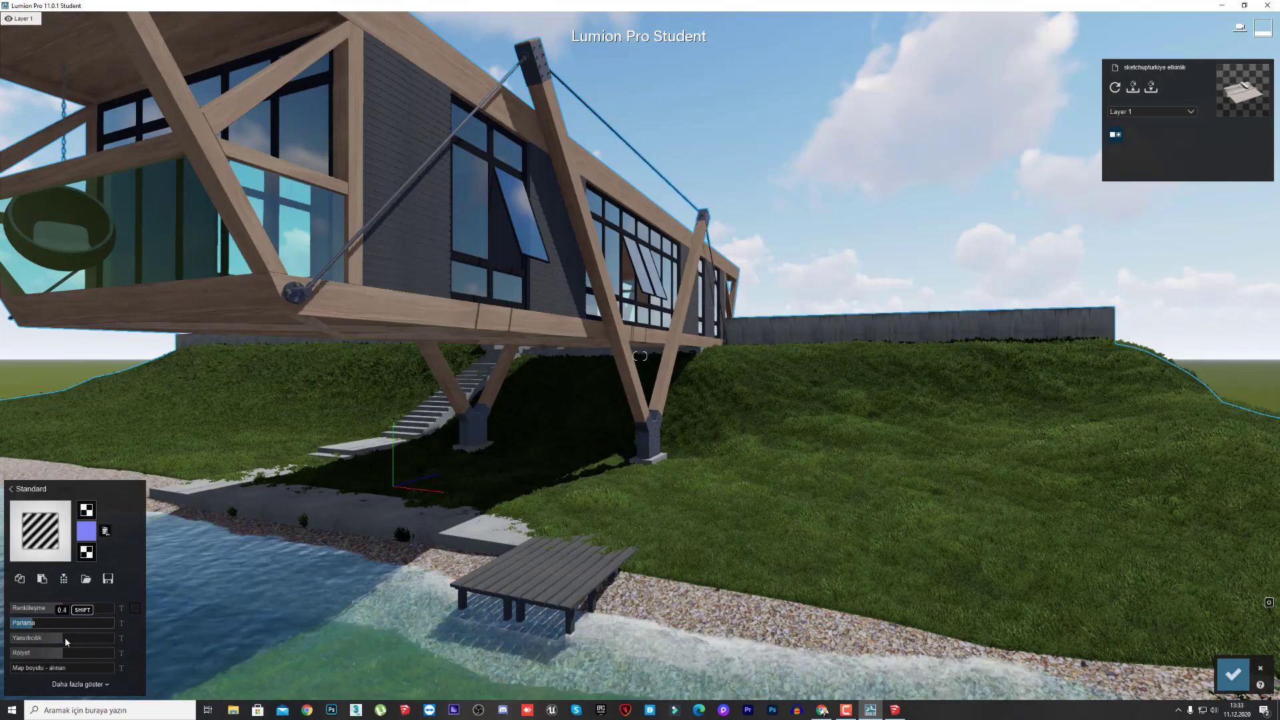
click(53, 640)
key(s)
right_drag(507, 527, 432, 535)
click(1233, 675)
click(23, 622)
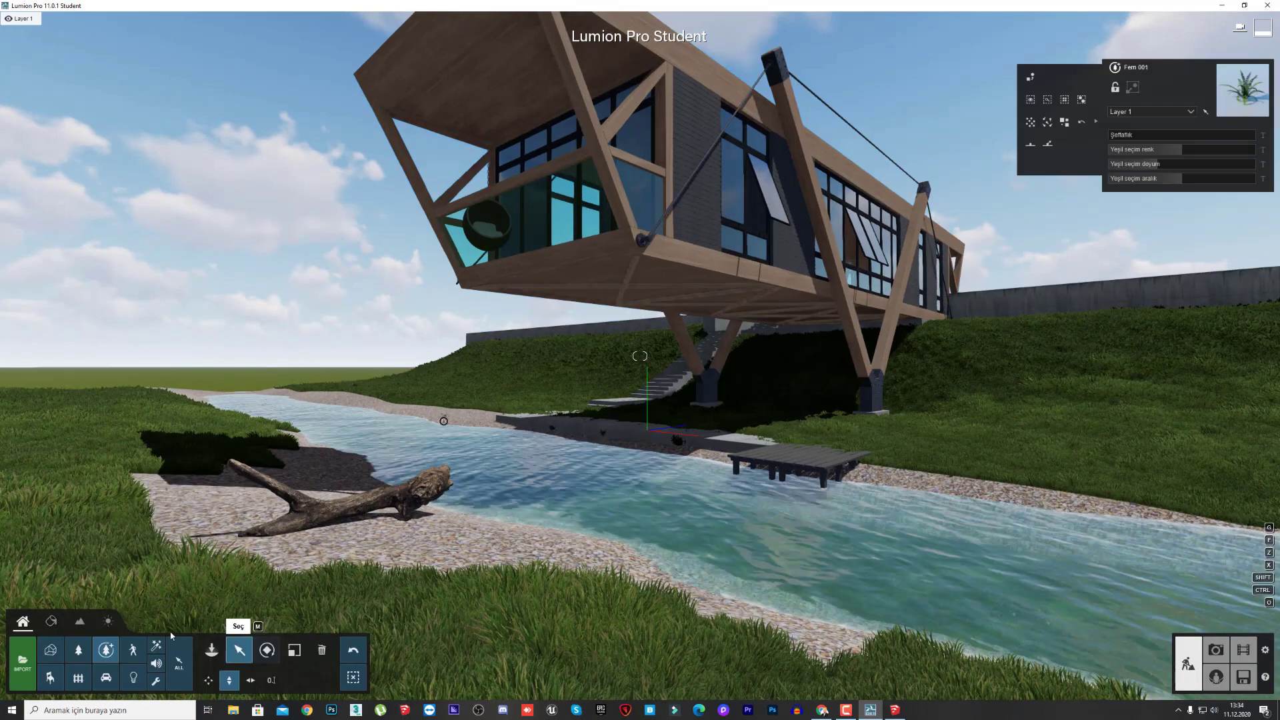
right_drag(358, 511, 267, 561)
key(w)
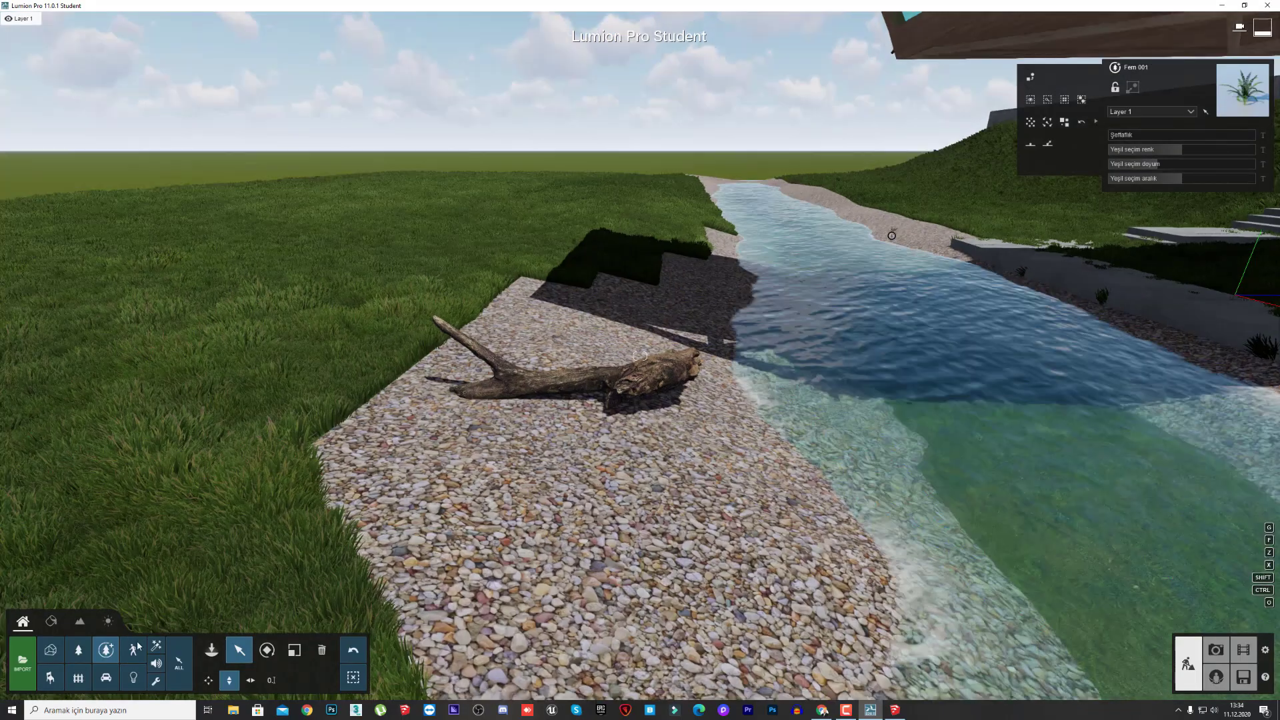
click(79, 622)
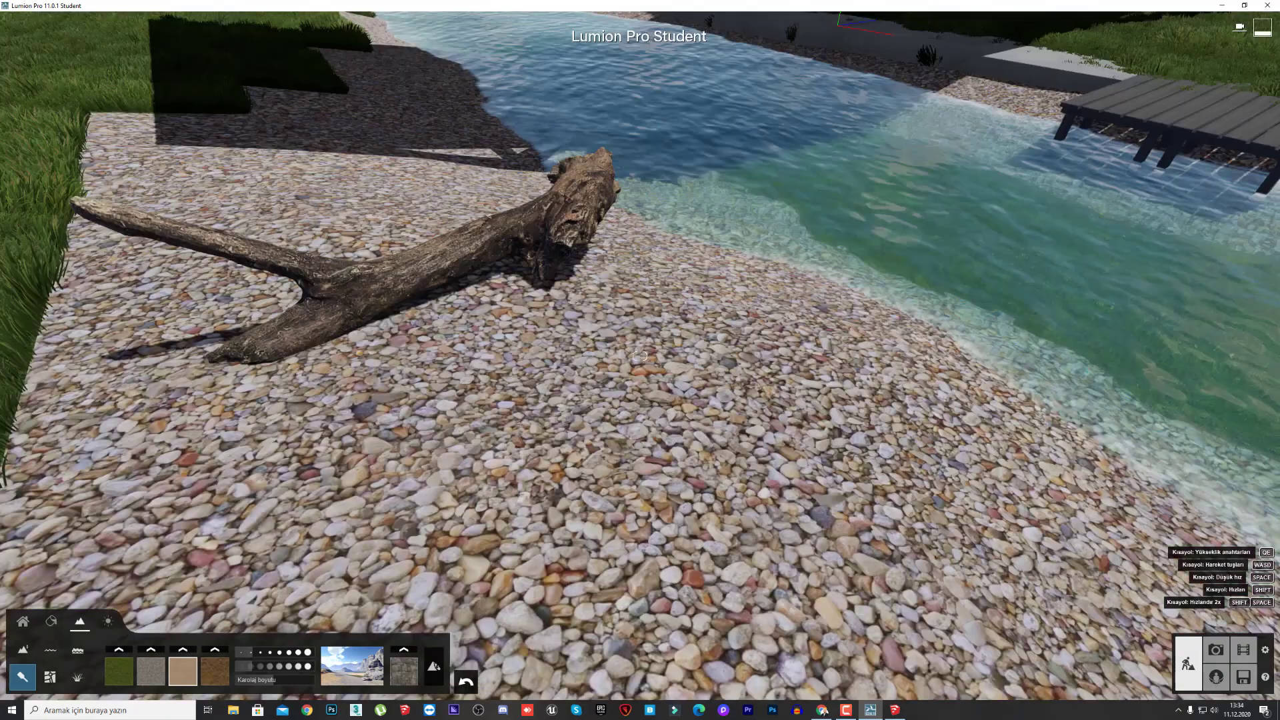
key(s)
right_drag(641, 356, 734, 374)
click(151, 671)
right_drag(641, 400, 487, 320)
key(e)
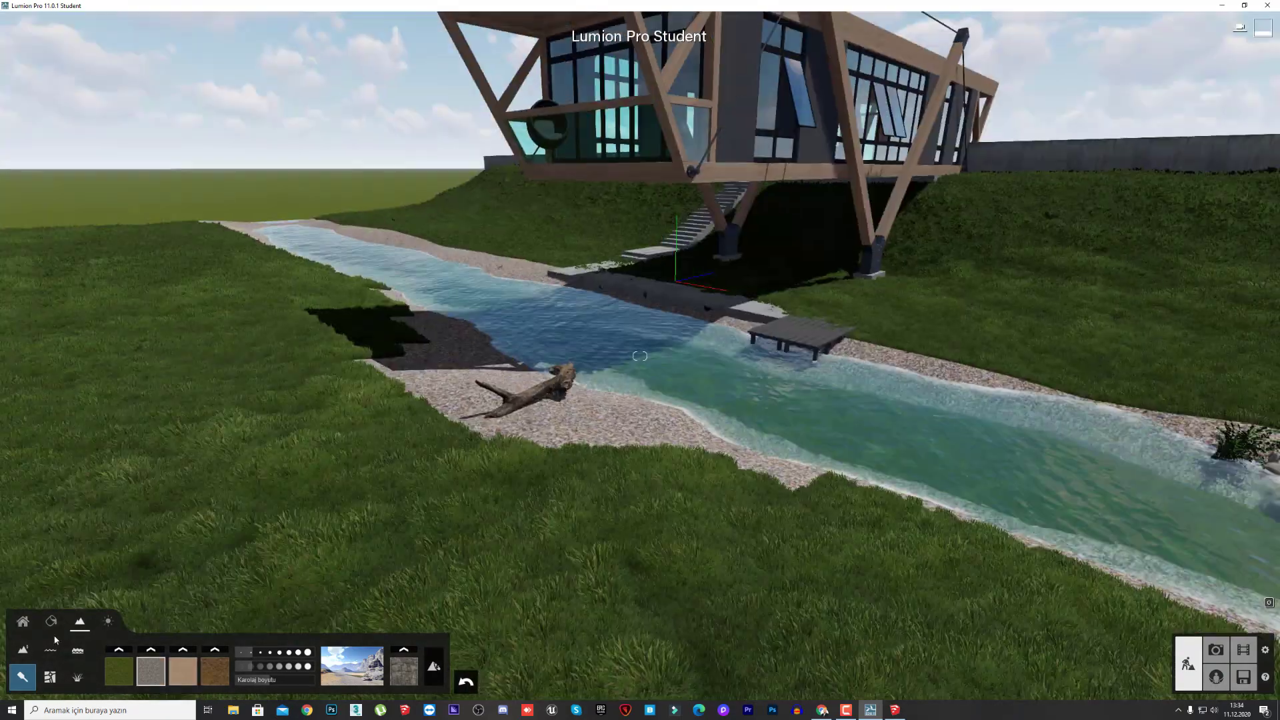
click(23, 621)
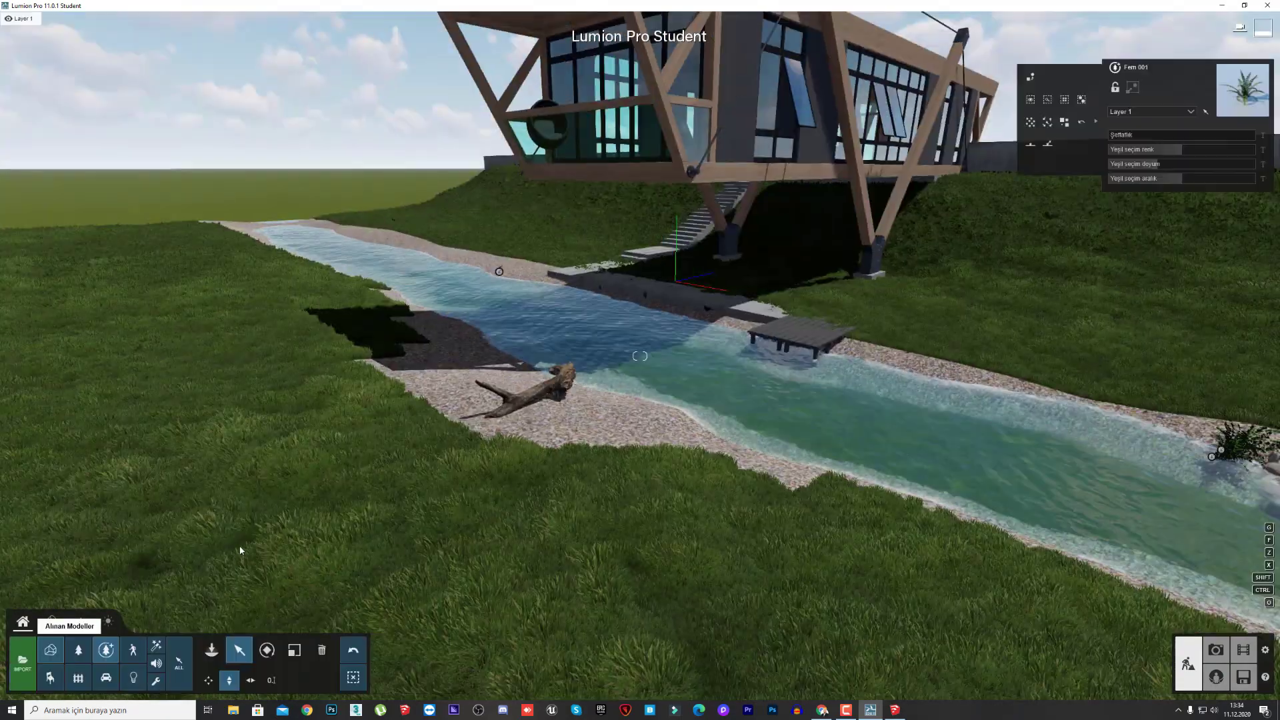
Rotate the PunkWood 009 driftwood on the near pebble bank.
click(318, 605)
click(540, 400)
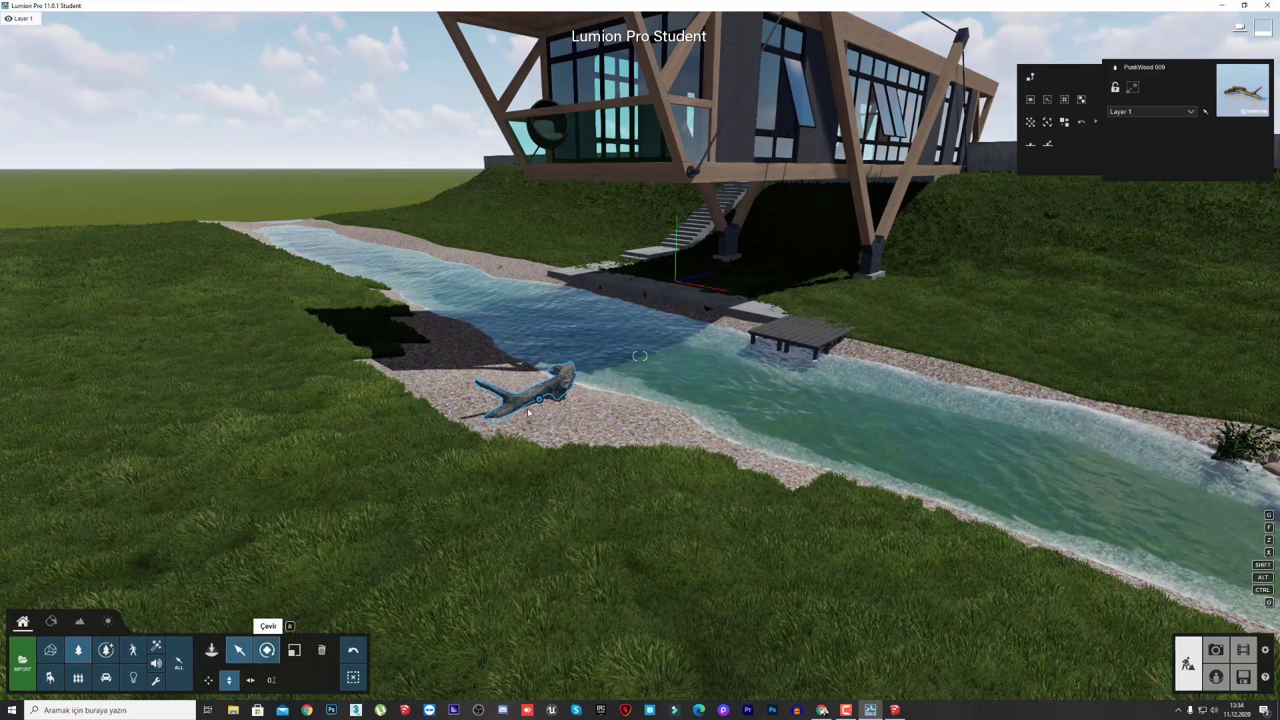
click(266, 650)
drag(540, 399, 593, 400)
Place a large leafy fern-like plant from the detailed nature library on the pebble bank beside the wooden dock.
right_drag(620, 374, 915, 221)
key(e)
key(q)
click(106, 651)
click(211, 650)
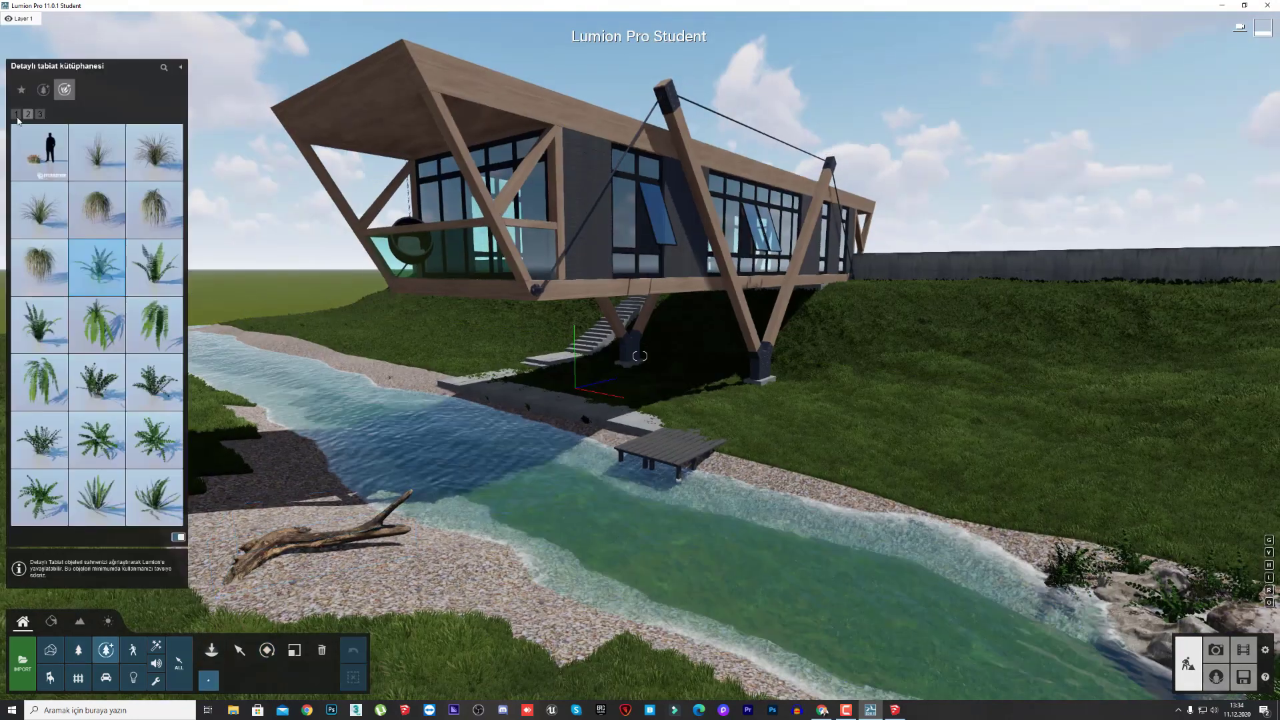
click(16, 114)
click(155, 152)
click(750, 460)
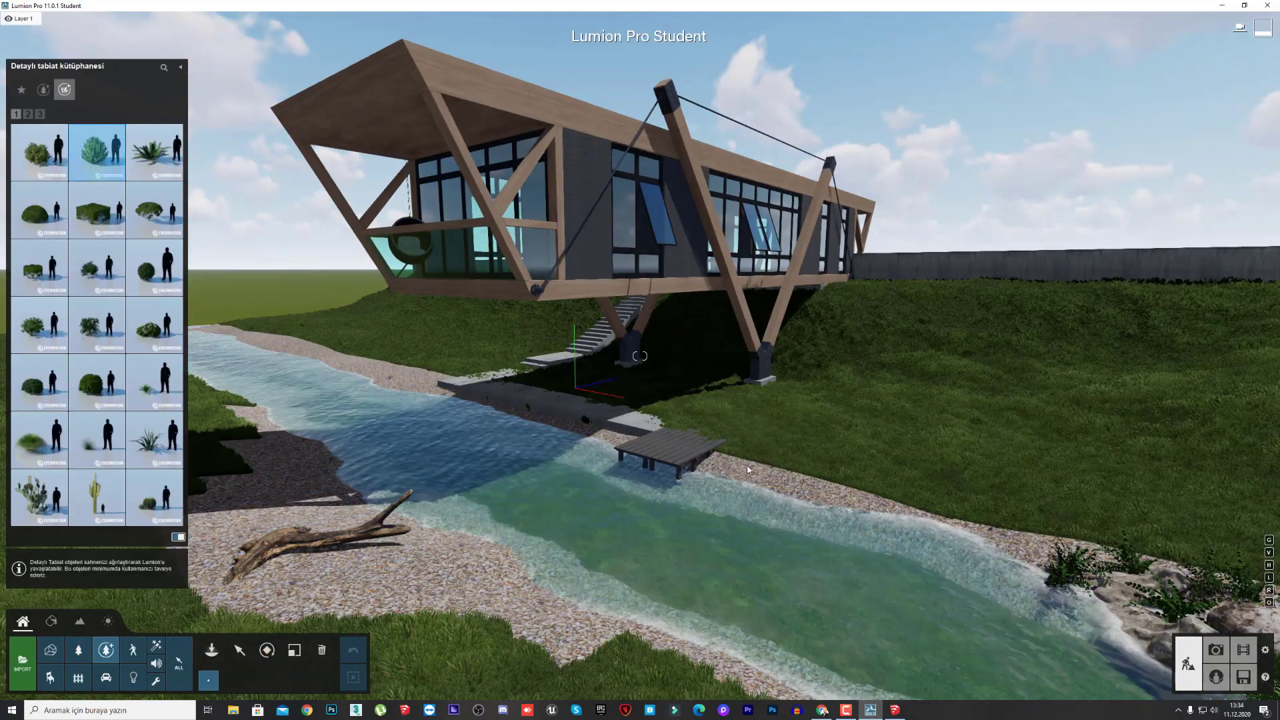
Place leafy plants and round green bushes along the far pebble bank at the river's distant end.
right_drag(940, 443, 807, 397)
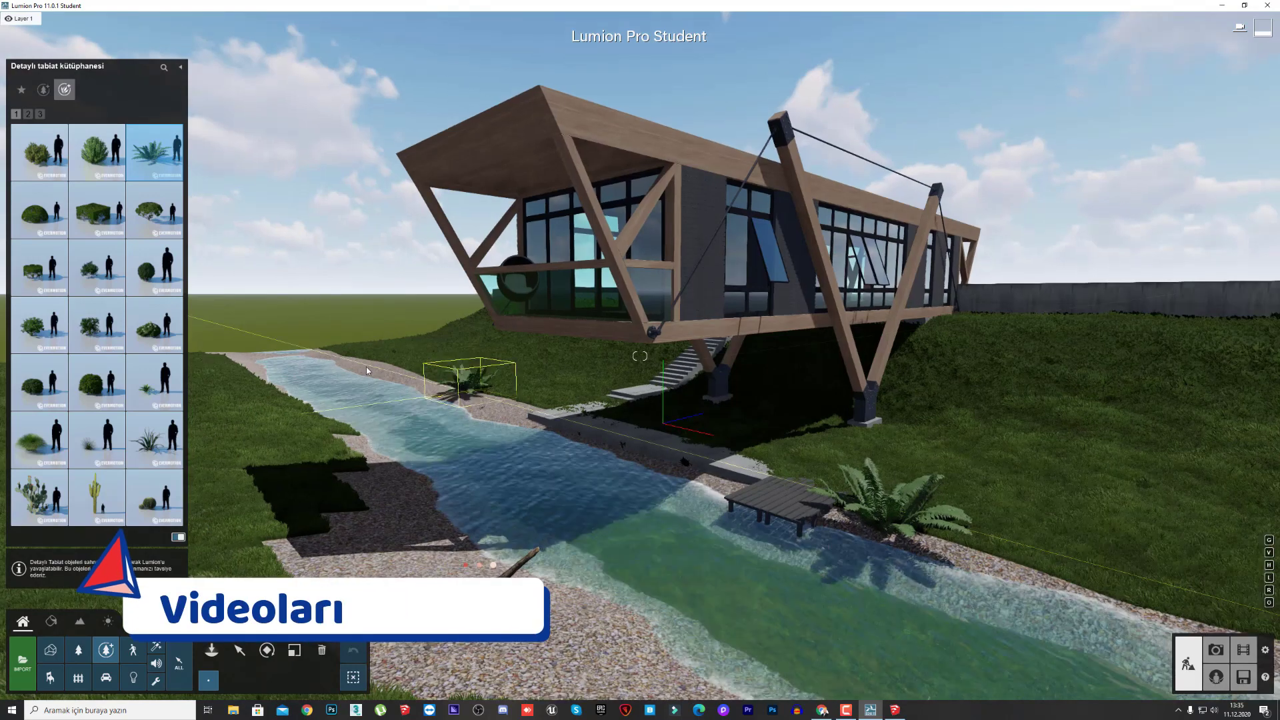
click(365, 364)
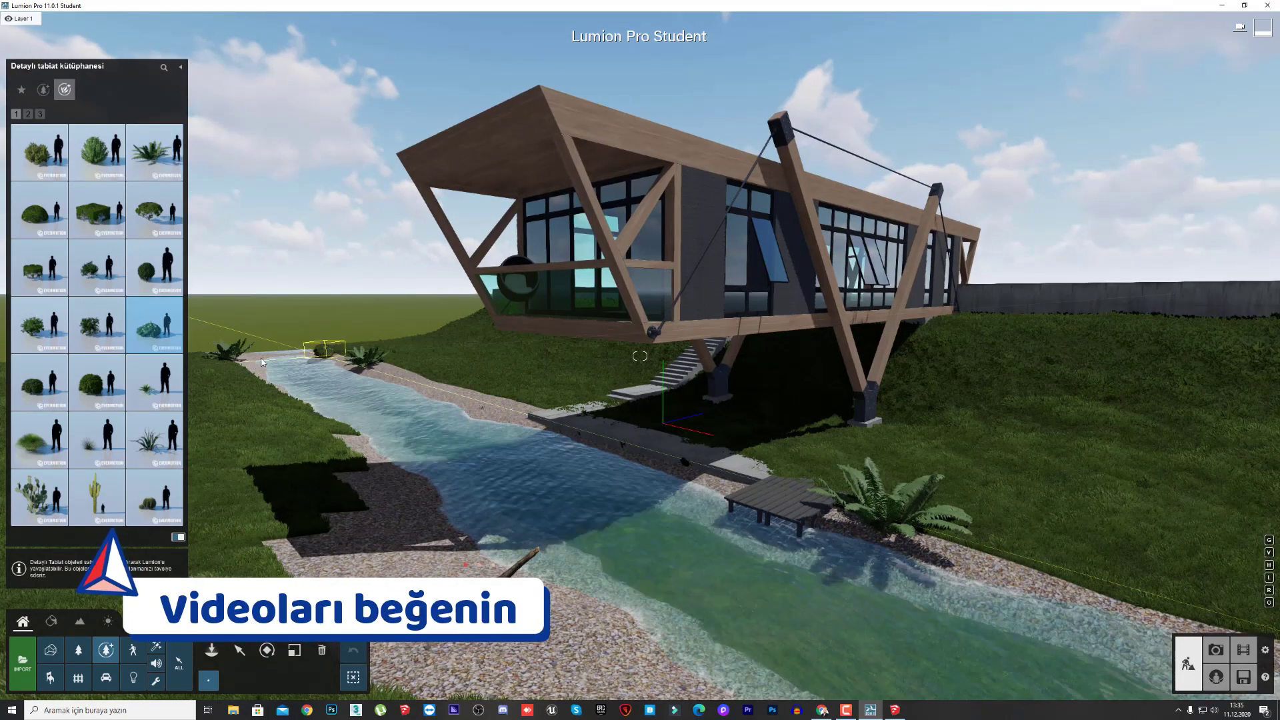
click(389, 373)
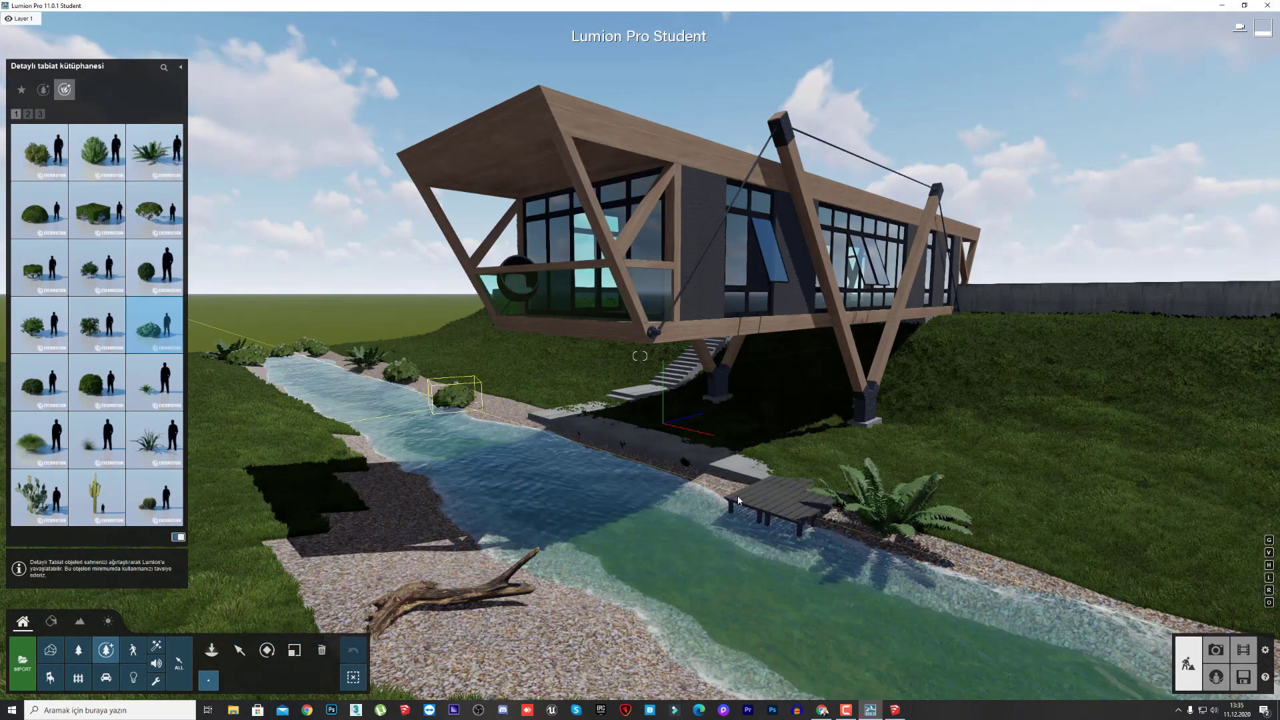
Place a round green bush on the far pebble bank at the upstream side of the wooden dock.
click(708, 491)
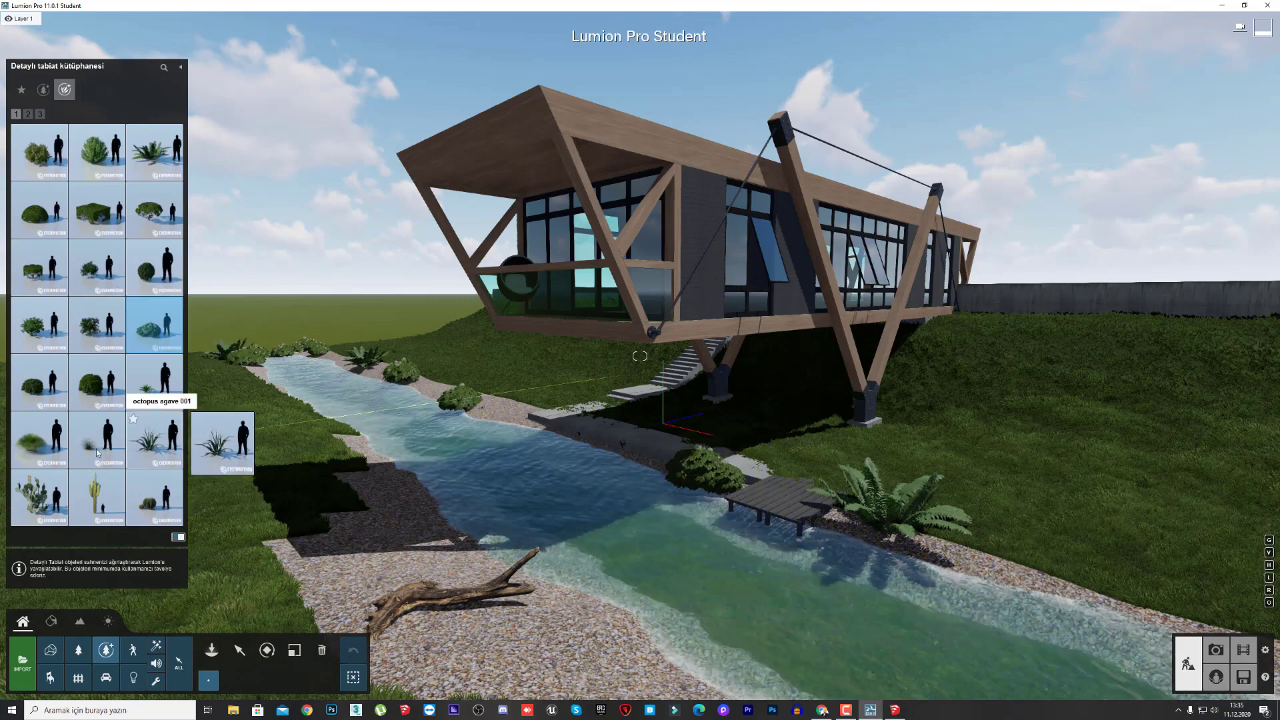
click(154, 440)
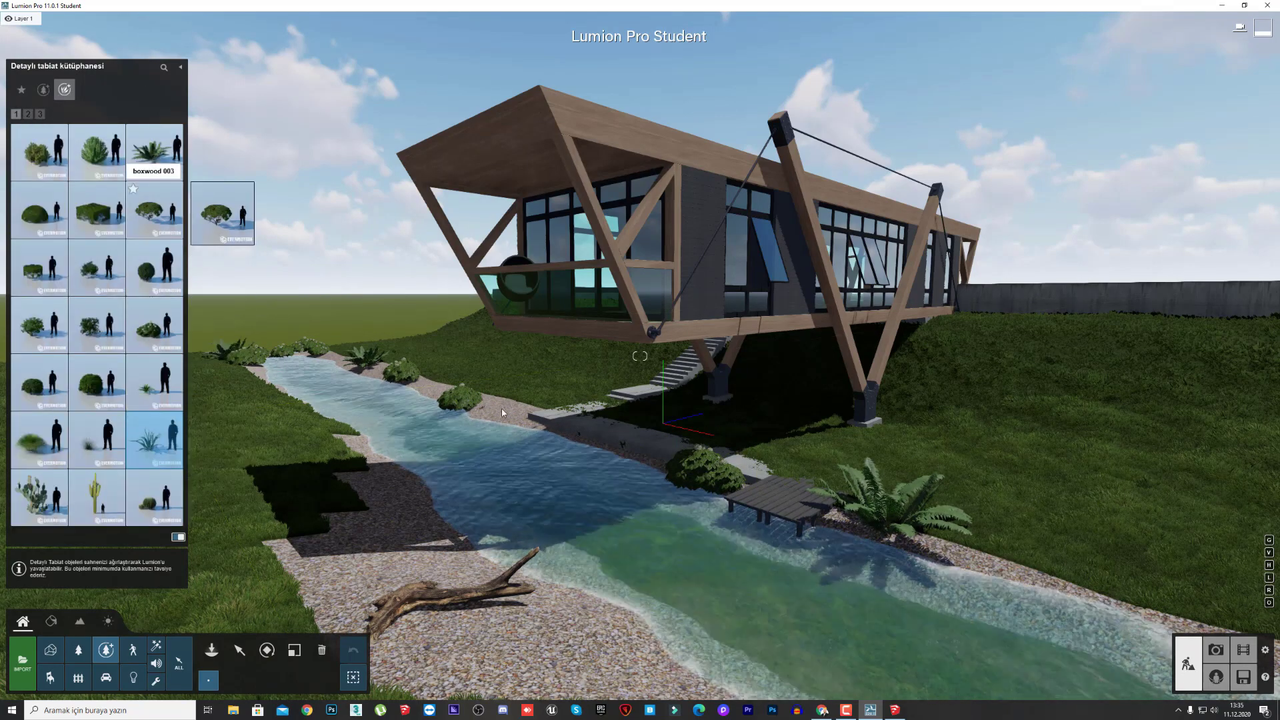
click(40, 152)
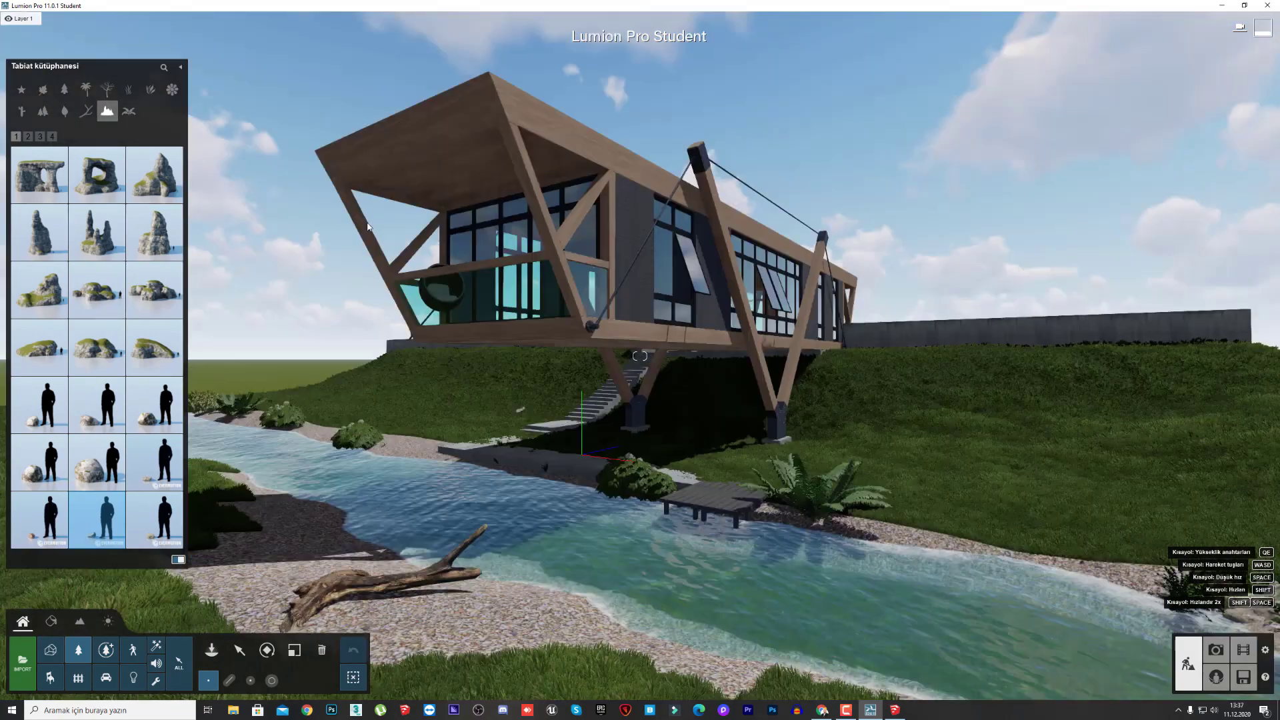
Draw a mass placement line along the far riverbank past the dock and fill it with five wild plant species, including Mugworts 003.
right_drag(368, 227, 287, 223)
click(129, 112)
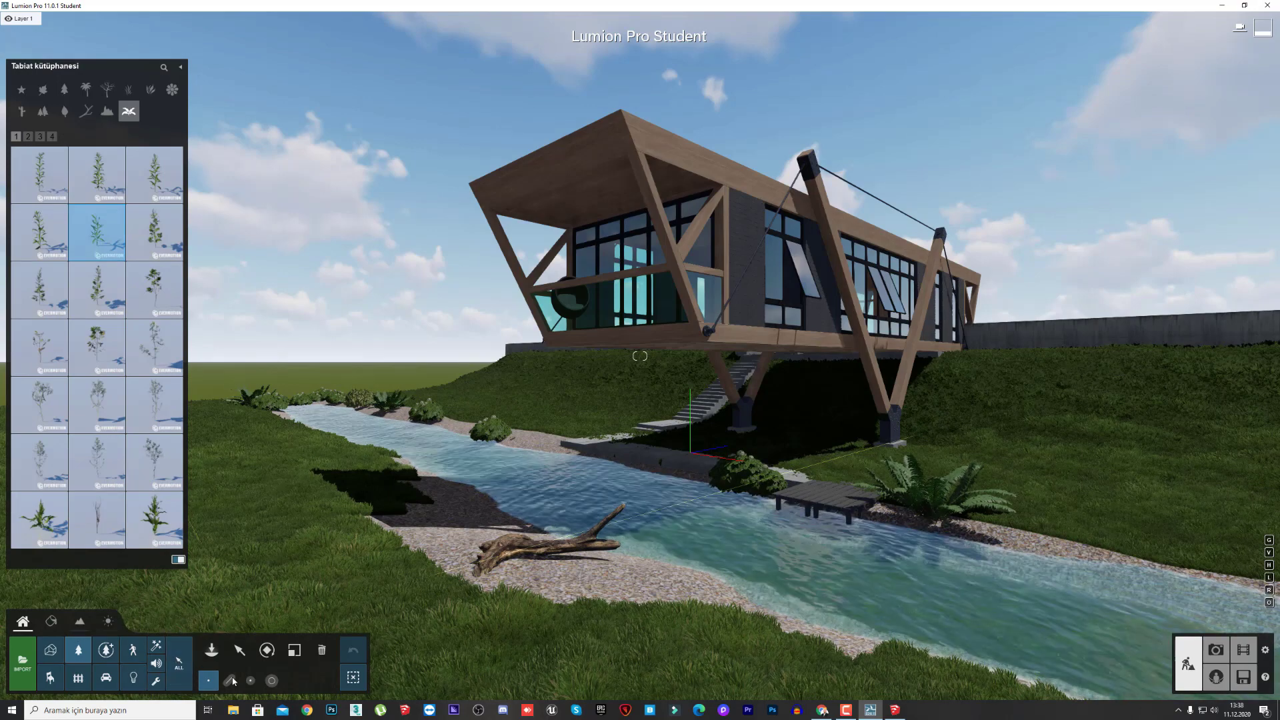
click(232, 680)
click(531, 452)
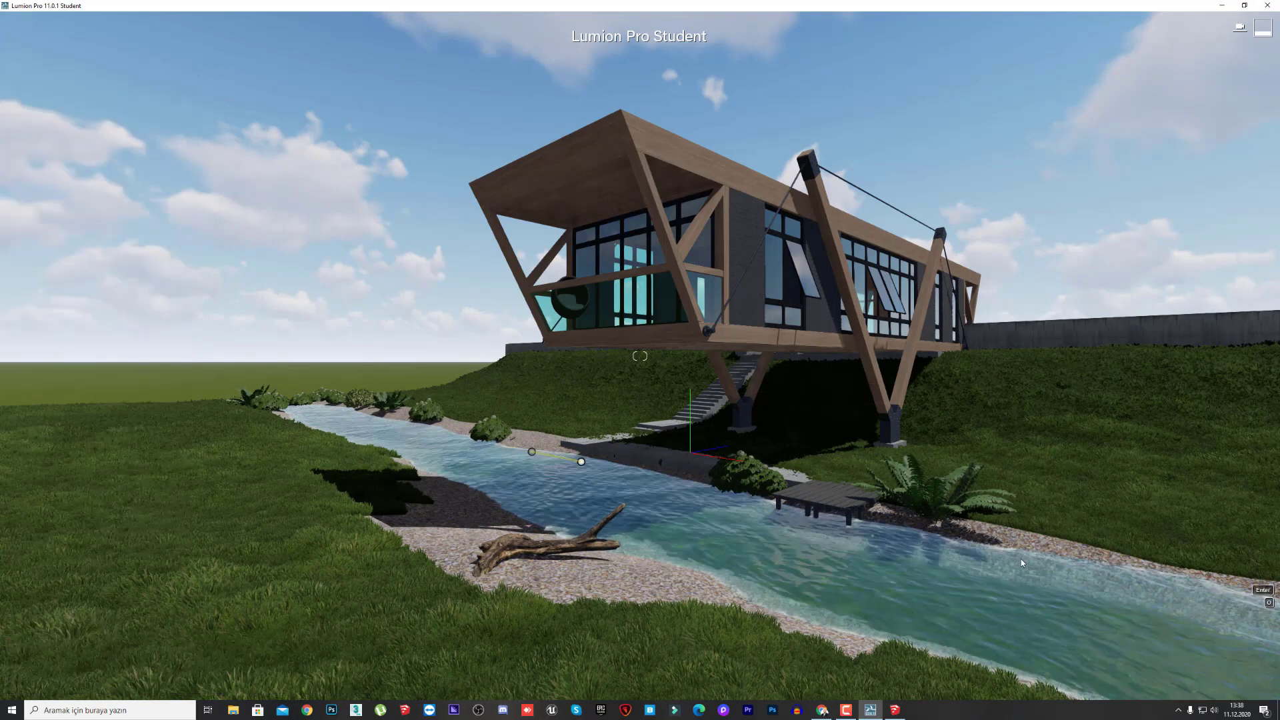
click(1021, 559)
click(769, 640)
click(97, 290)
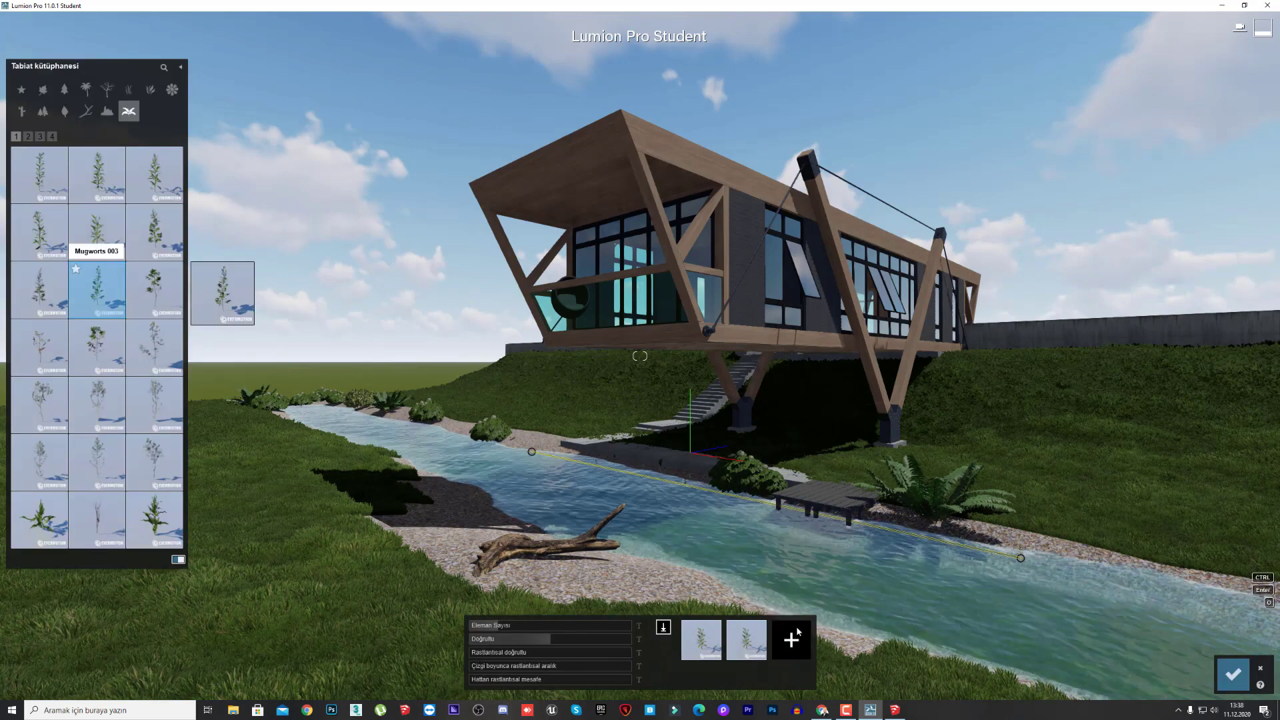
click(160, 342)
click(812, 642)
click(157, 462)
click(812, 637)
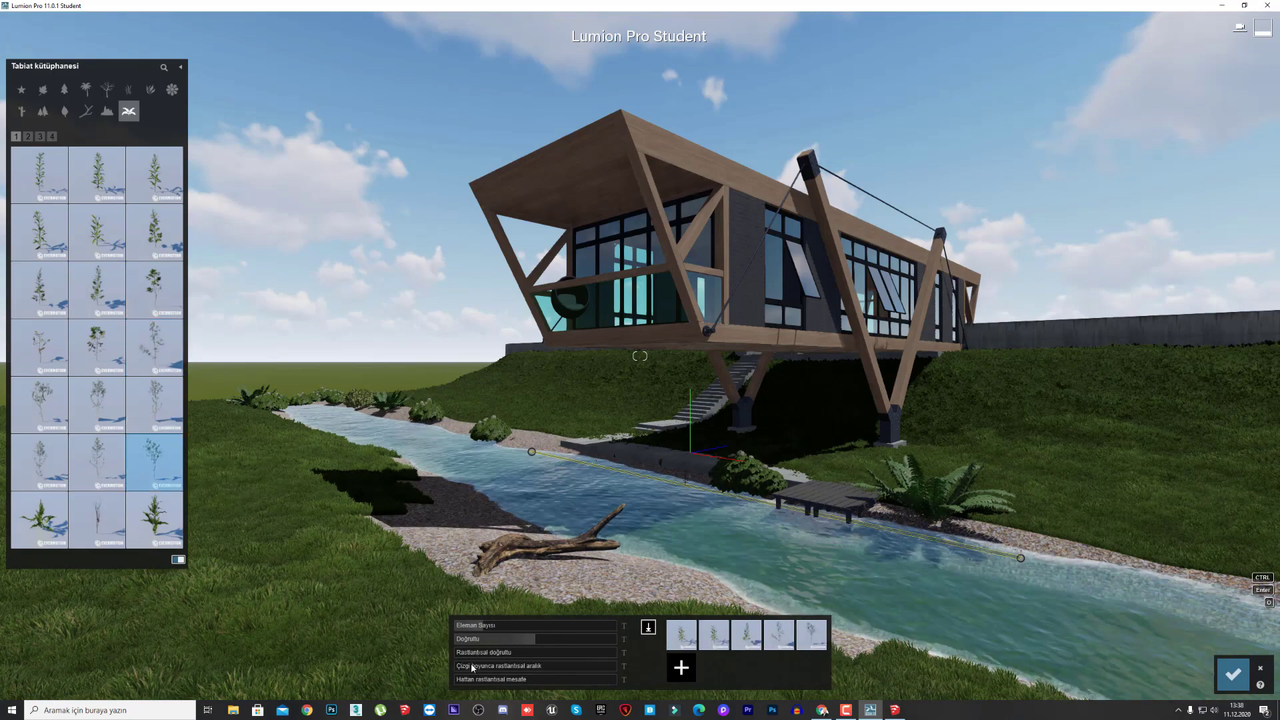
Try a higher element count with random direction, spacing and line offset for the far-bank plants, and cancel the placement.
click(542, 633)
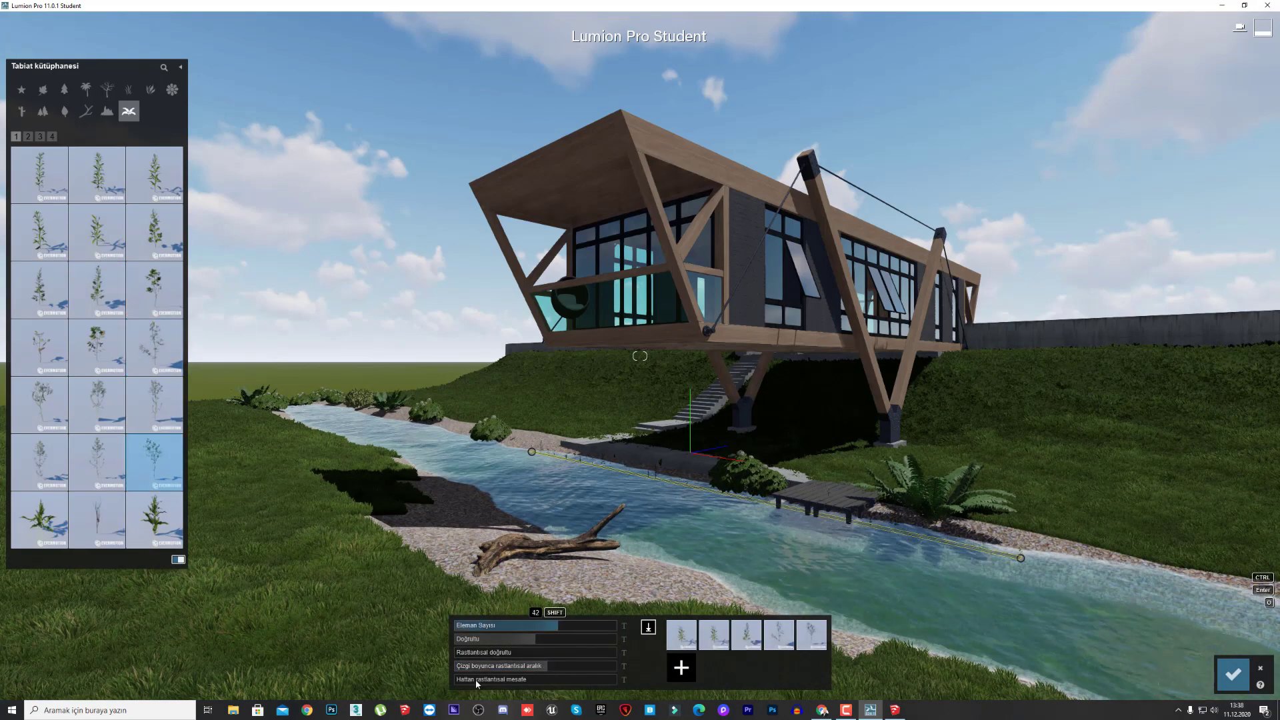
click(568, 656)
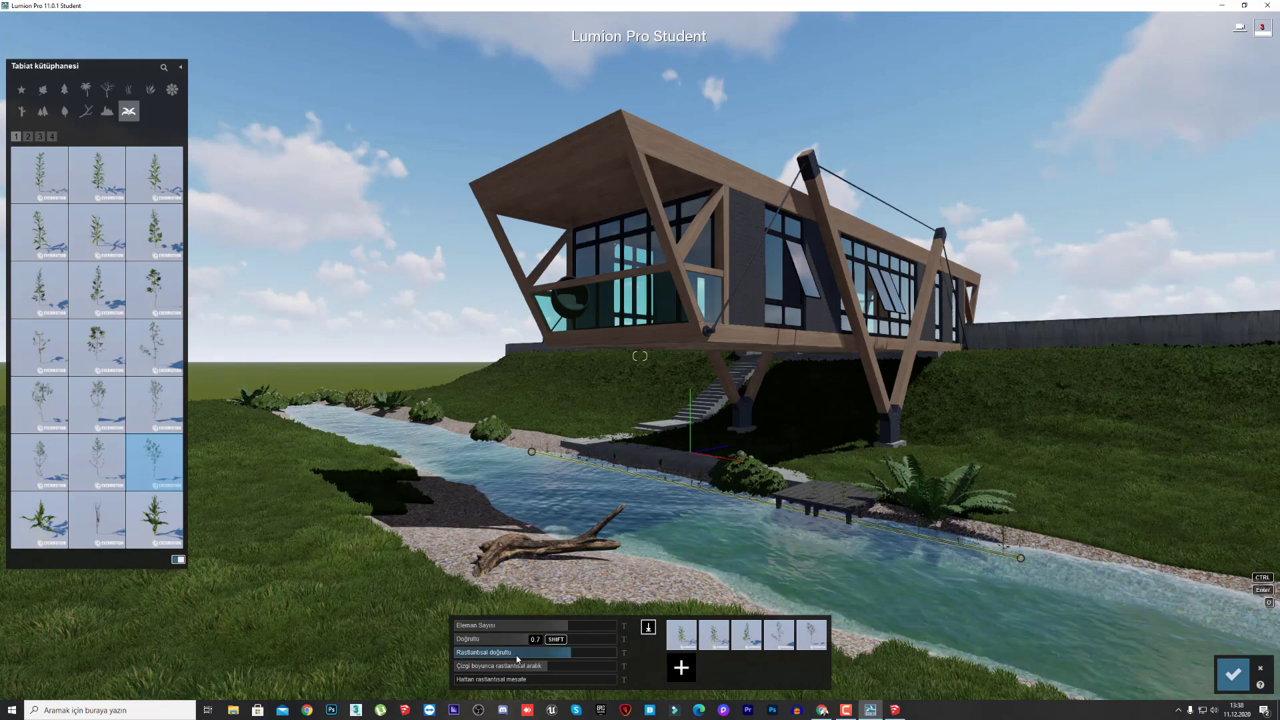
click(515, 656)
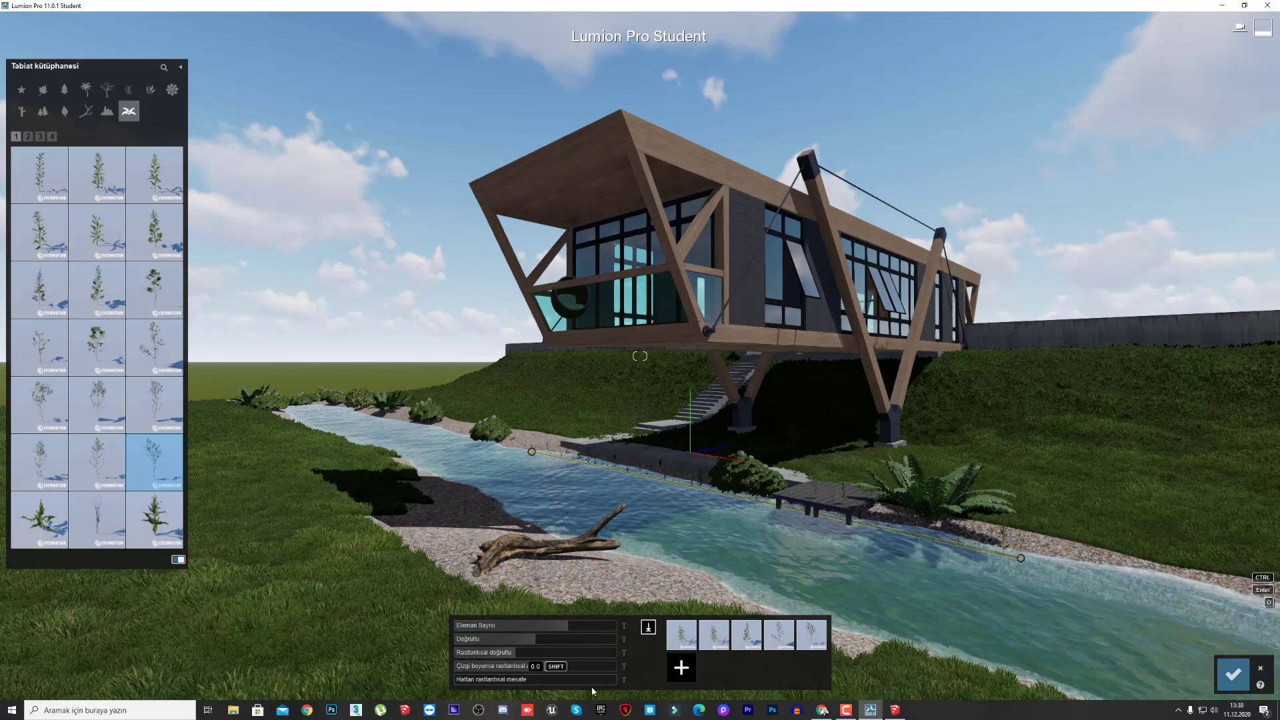
click(538, 679)
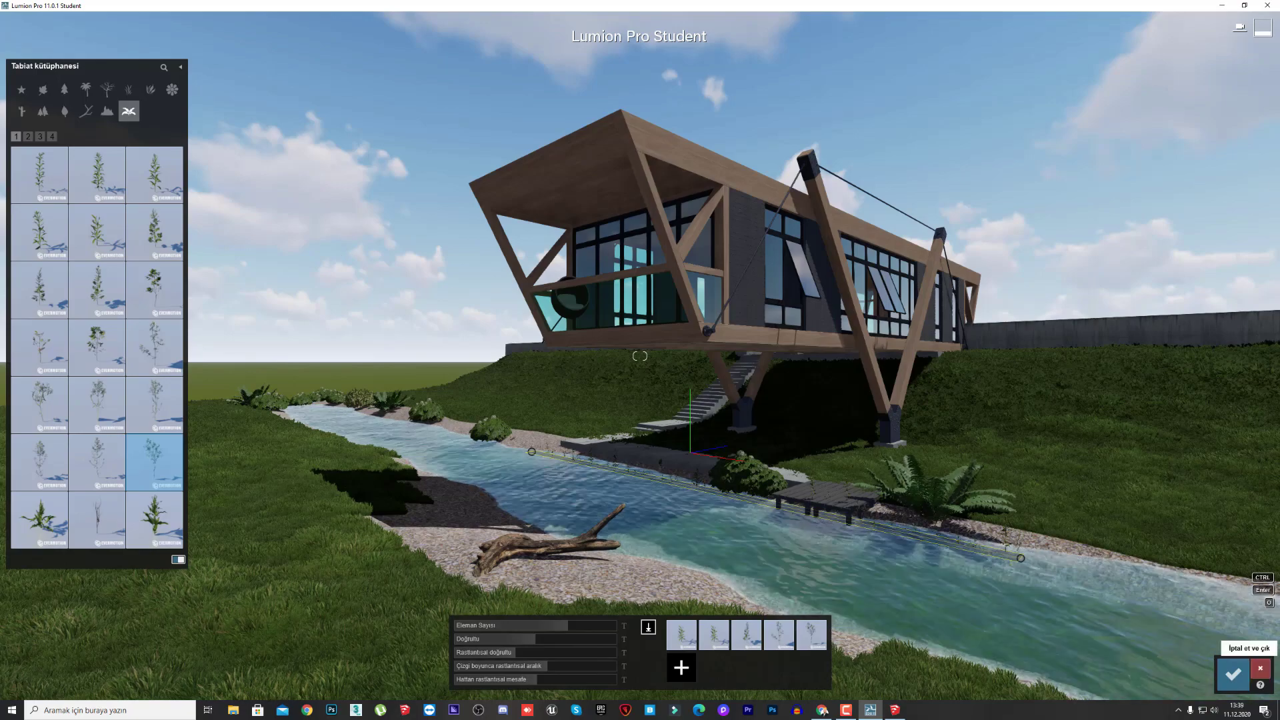
click(1261, 668)
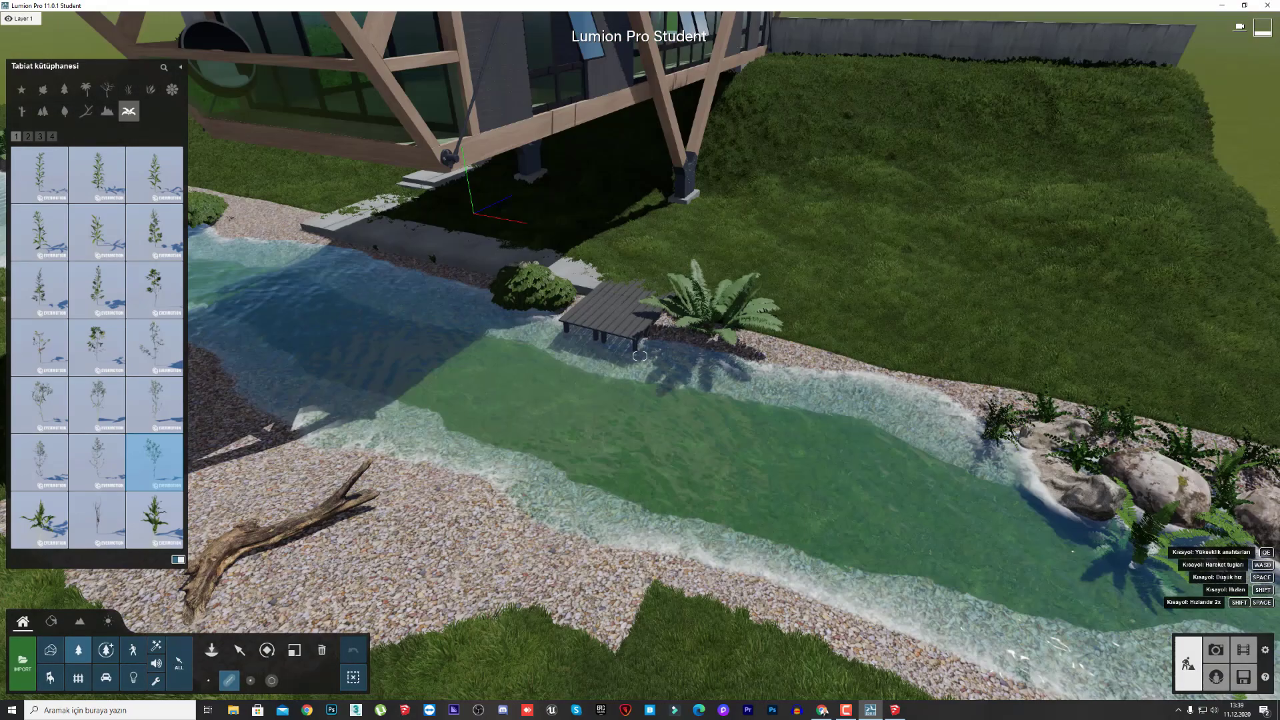
right_drag(629, 323, 427, 323)
key(w)
click(623, 320)
right_drag(559, 382, 767, 400)
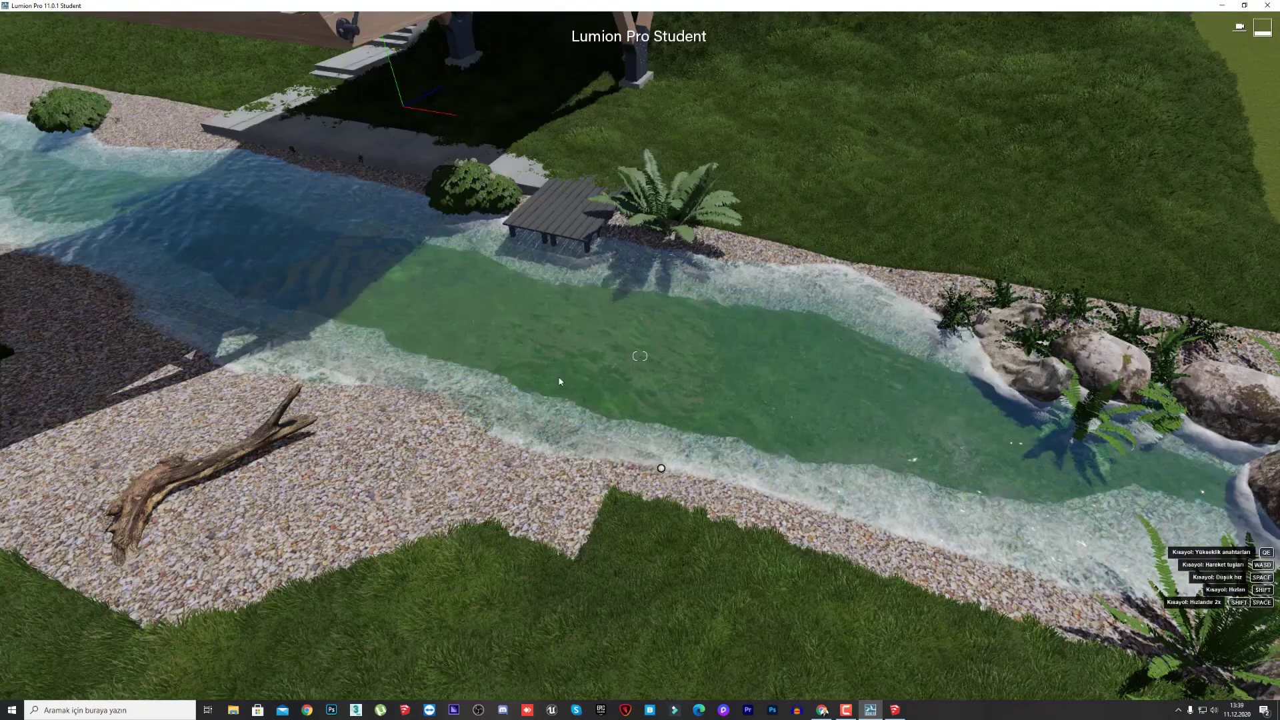
click(1054, 516)
mouse_move(533, 679)
mouse_down()
mouse_move(570, 679)
mouse_move(554, 680)
mouse_up()
key(d)
mouse_move(566, 500)
right_down()
mouse_move(346, 460)
mouse_move(567, 506)
right_up()
key(s)
click(1260, 668)
Mass-place 92 of the chosen wild plants along the near pebble bank and add a yellow-flowering plant to the mix.
right_drag(967, 546, 789, 563)
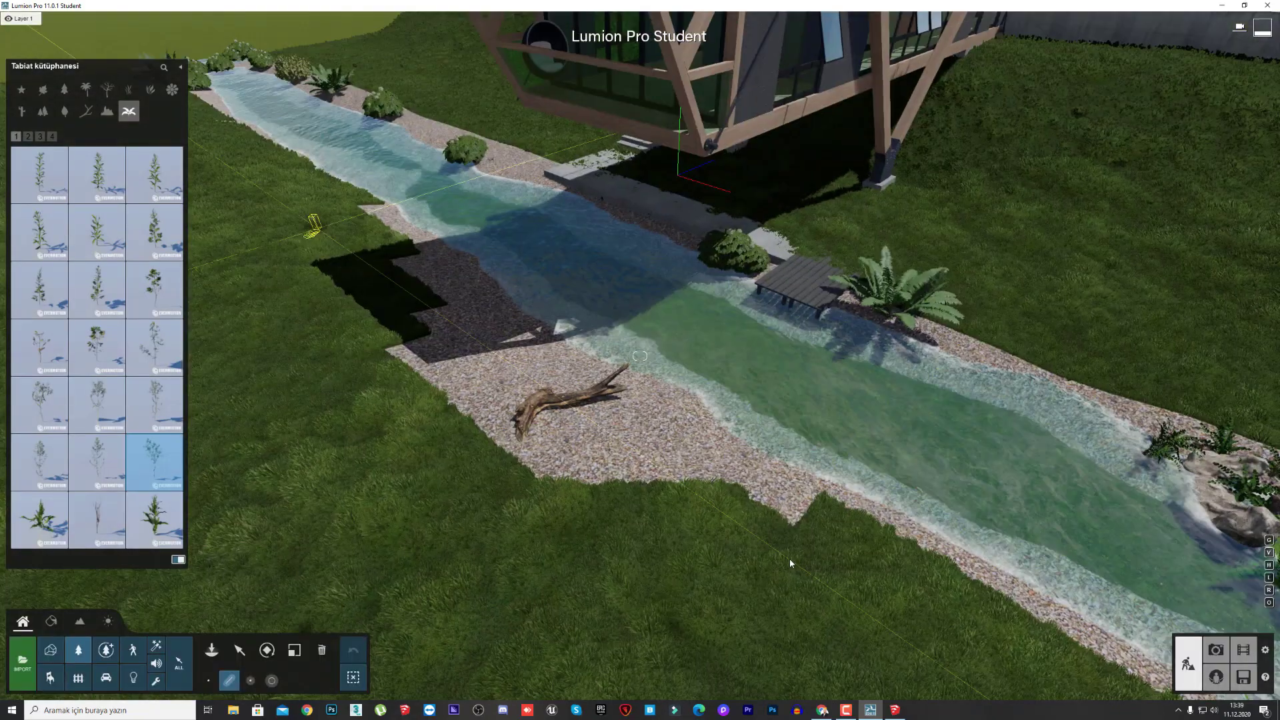
click(791, 562)
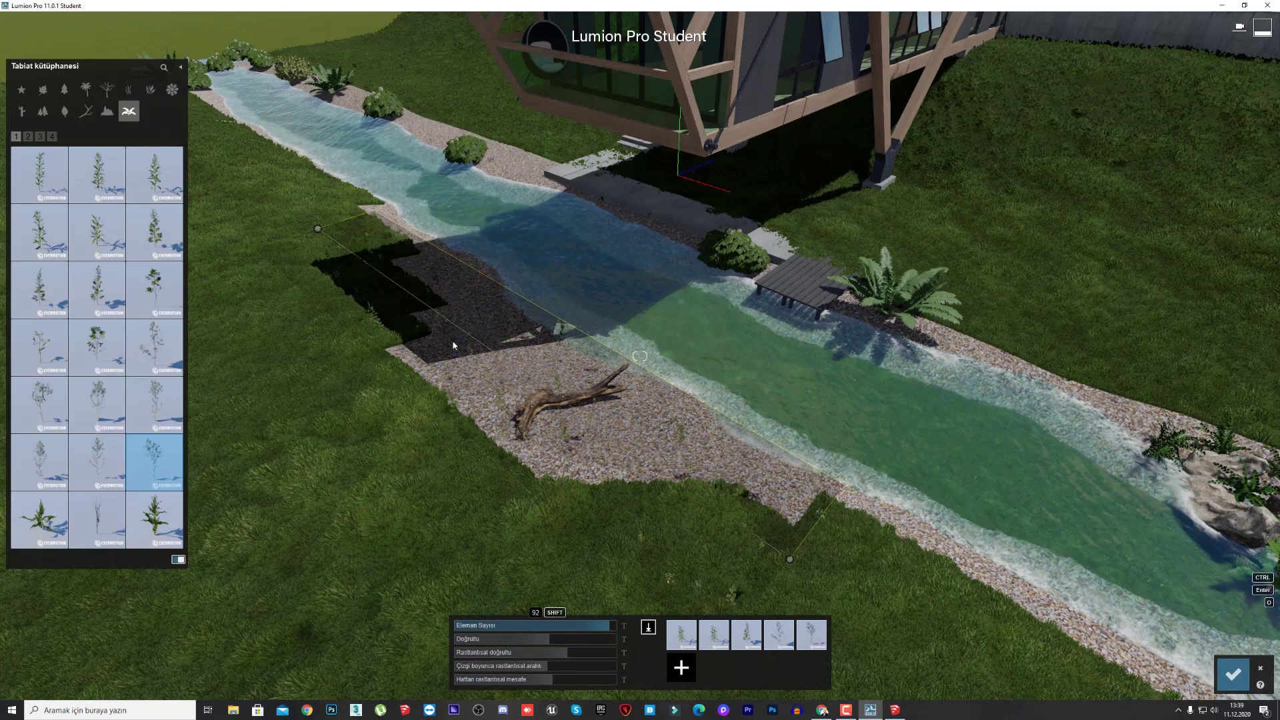
click(28, 136)
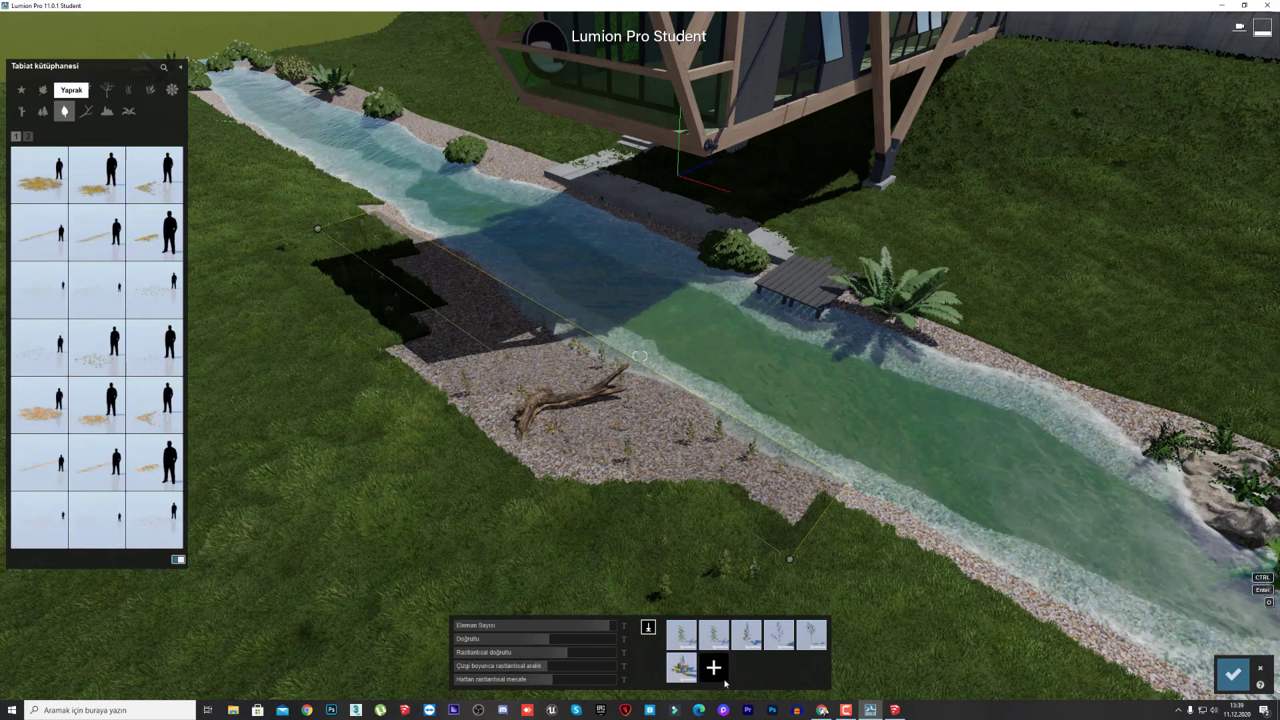
Try scattering yellow fallen leaves in the near-bank mass placement and adjust its direction and random spacing.
right_drag(467, 320, 480, 233)
key(d)
right_drag(640, 357, 520, 361)
key(e)
key(s)
key(w)
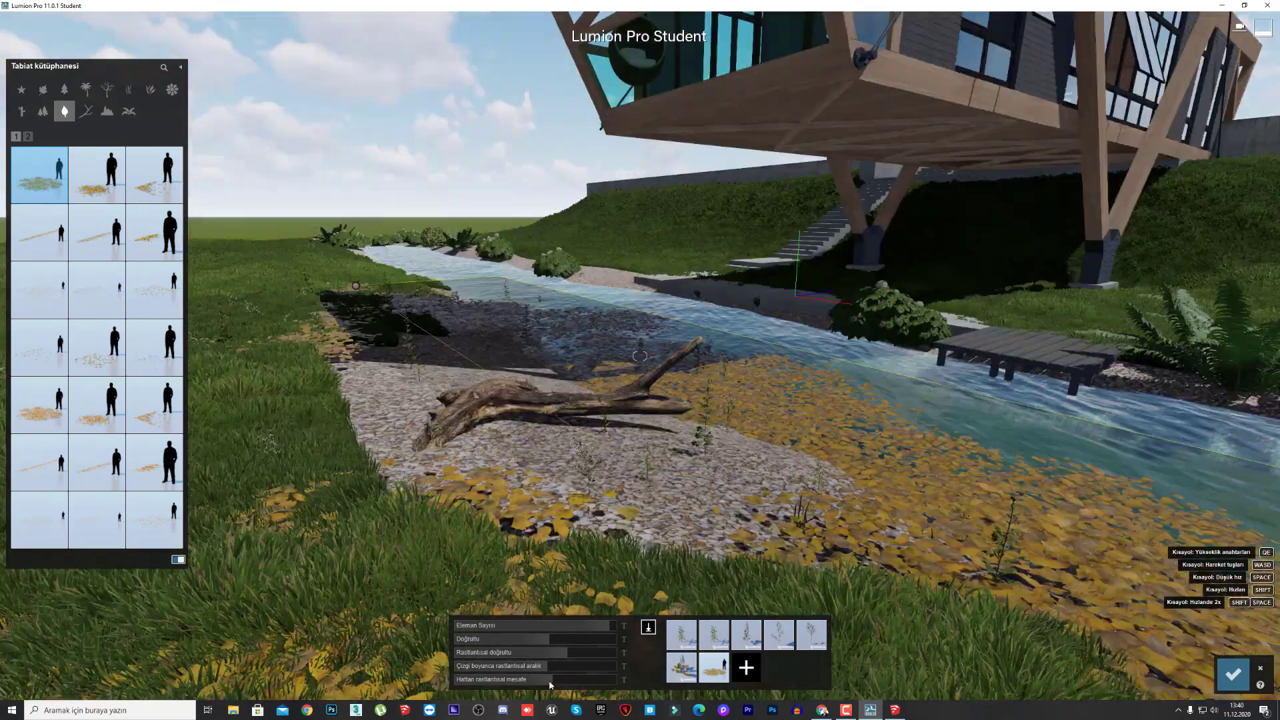
key(s)
drag(578, 670, 496, 642)
Try large fallen branches with less random spacing along the line, and remove the branches and leaves from the mix.
key(s)
right_drag(320, 400, 40, 243)
key(s)
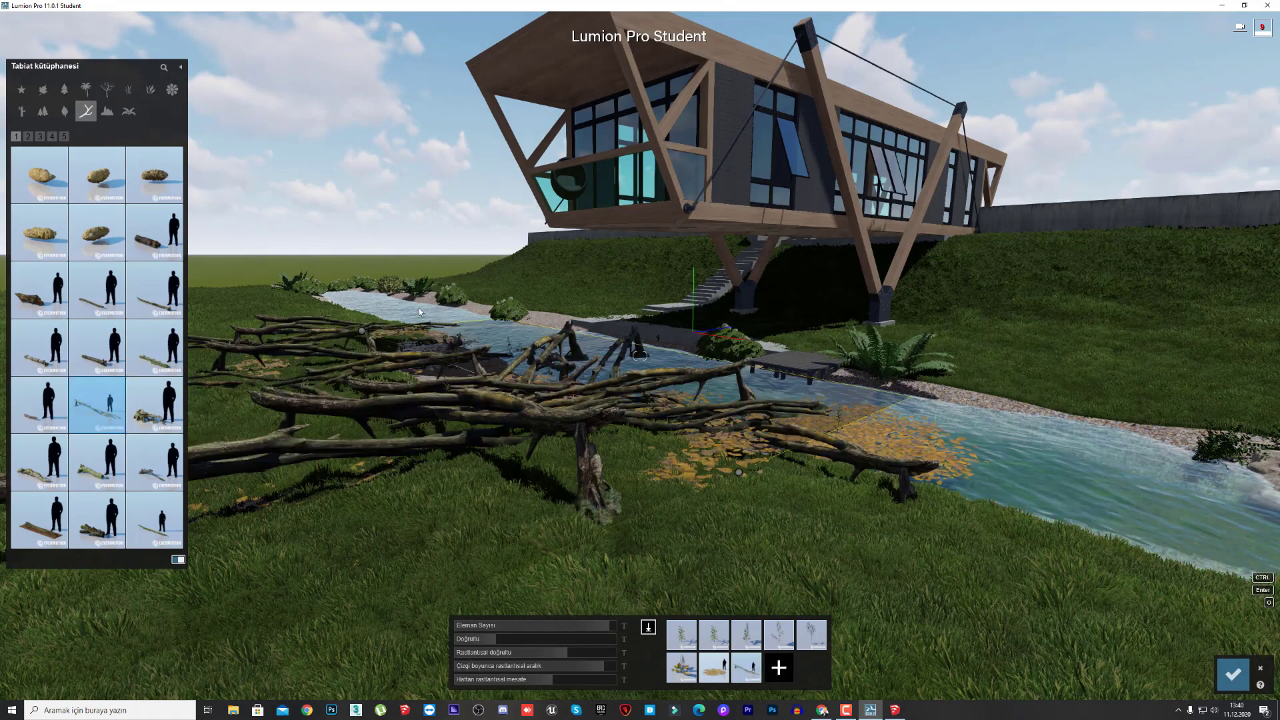
click(525, 670)
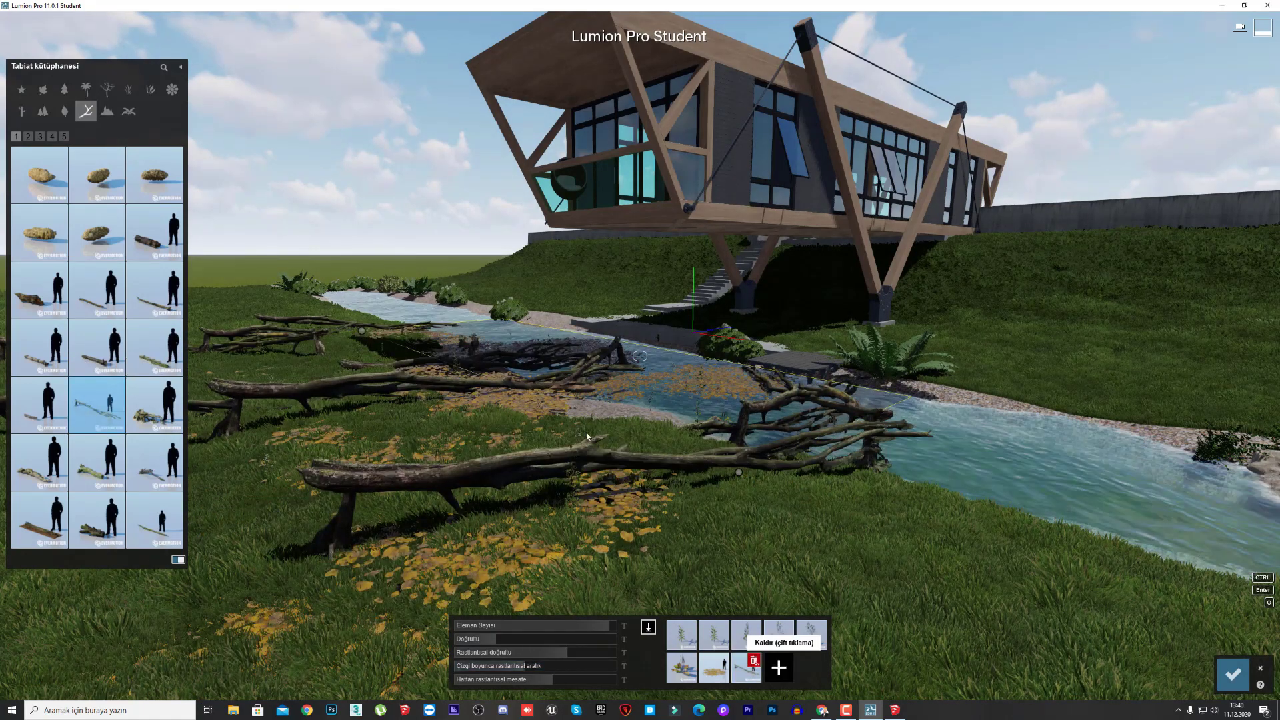
key(w)
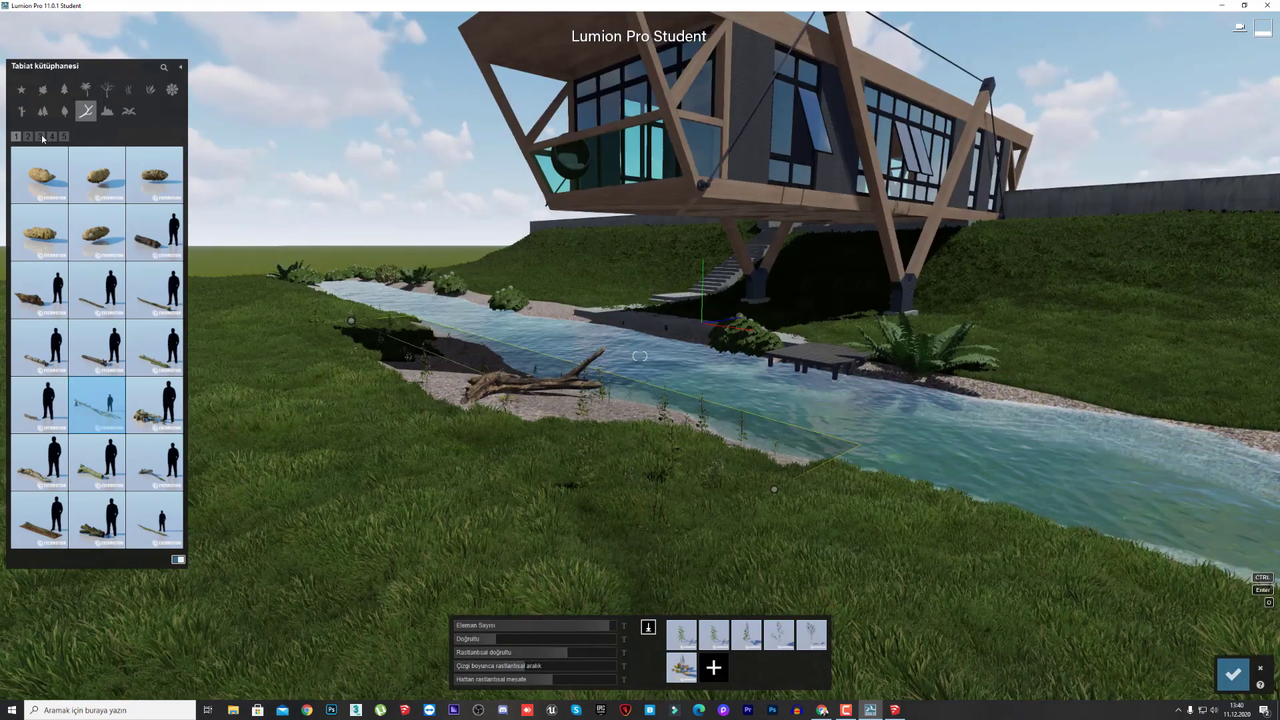
Add a thin bare branch from the forest floor models to the plant mix and confirm the near-bank mass placement at maximum count.
click(41, 136)
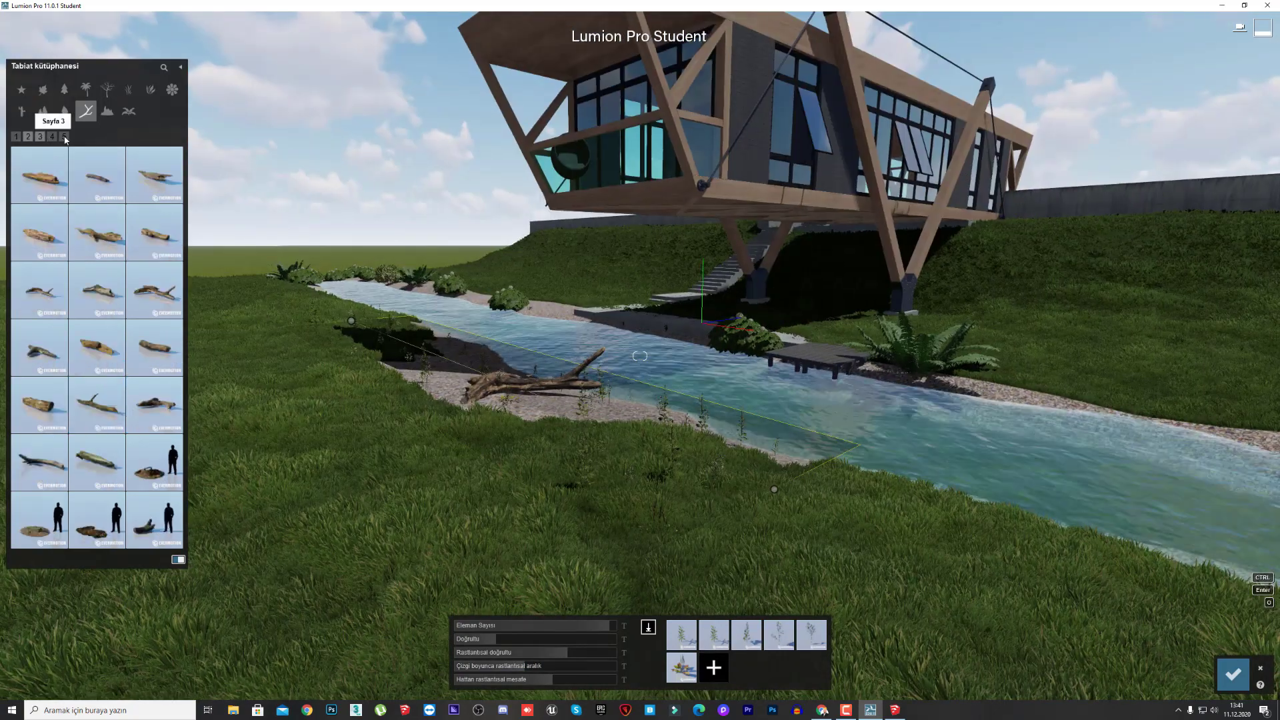
click(64, 137)
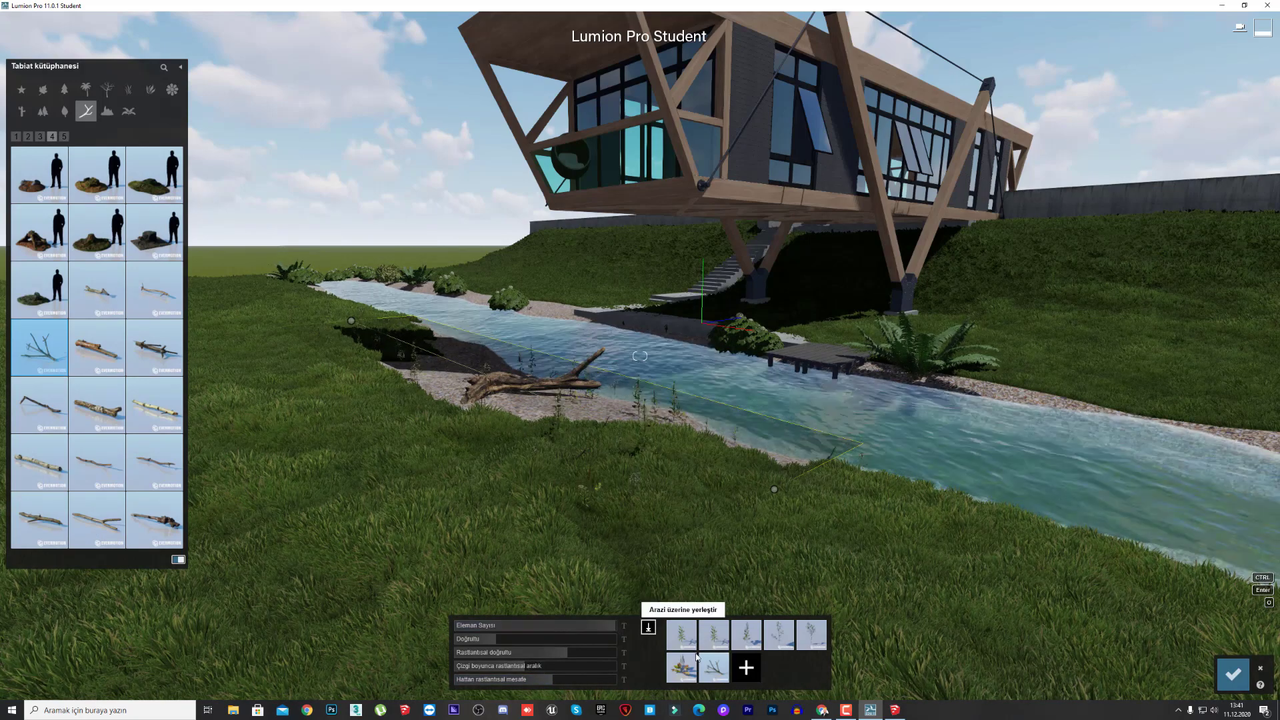
click(64, 90)
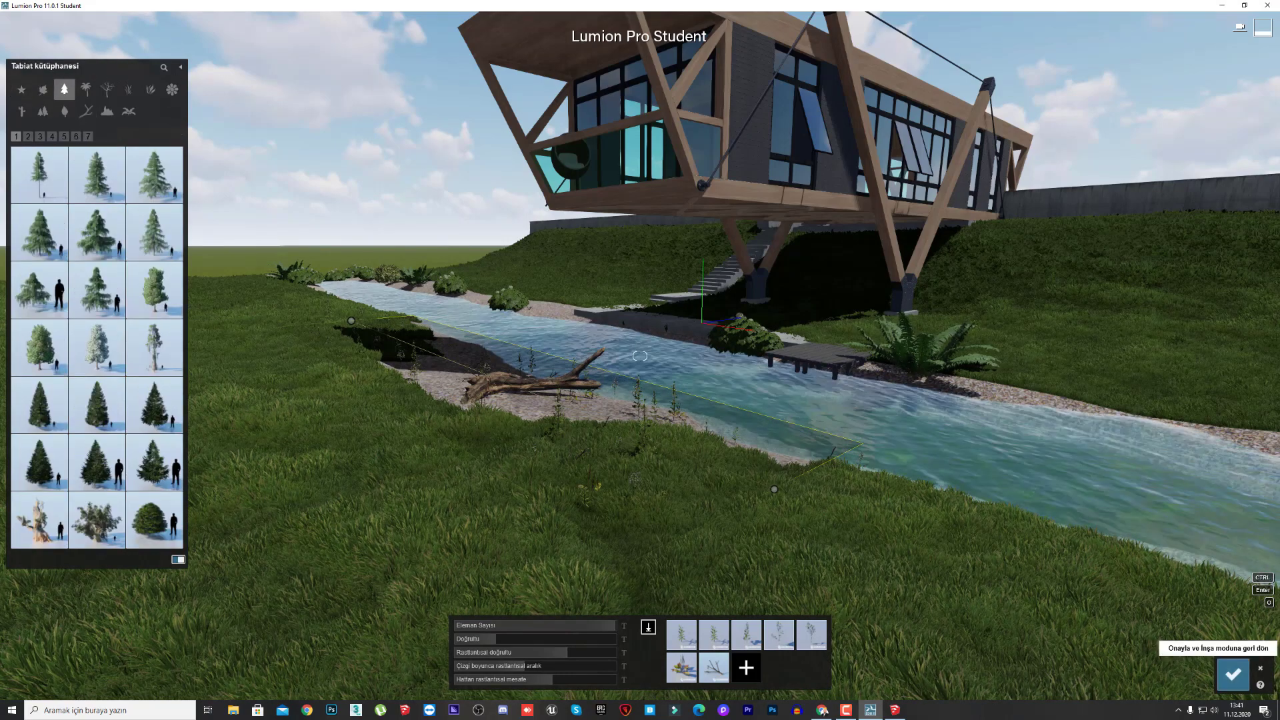
click(1234, 674)
key(s)
key(w)
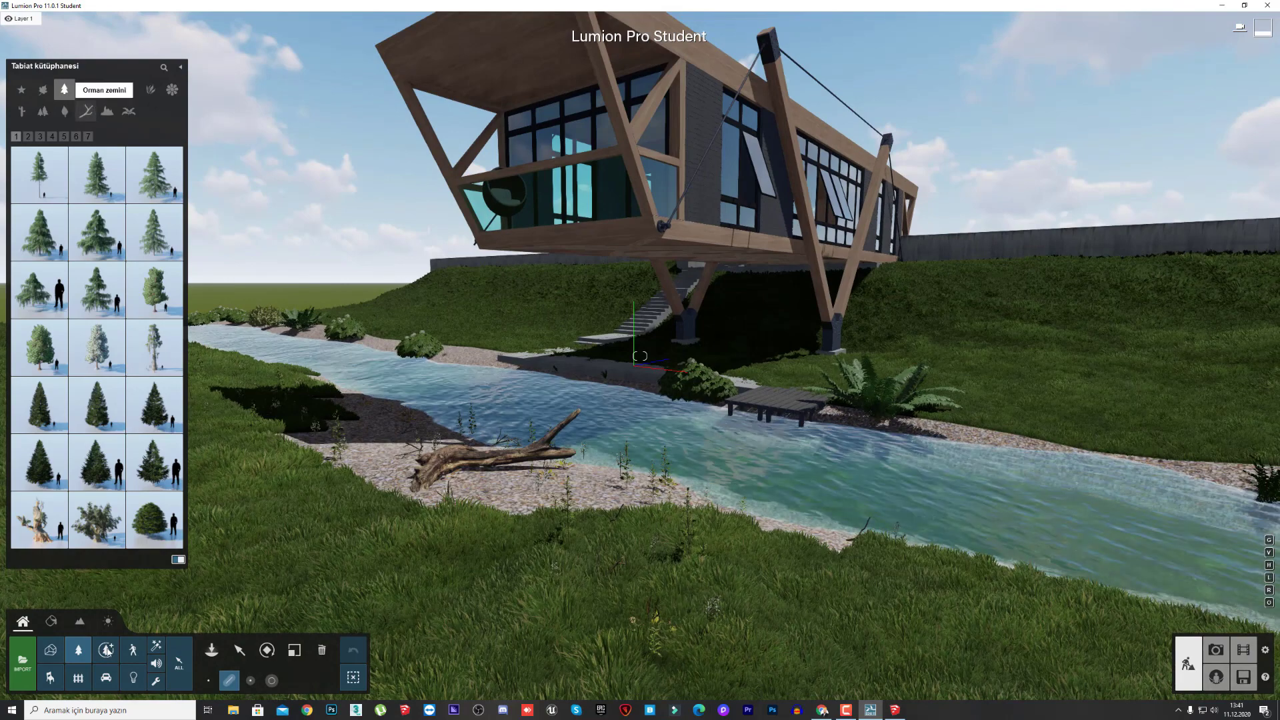
Draw a new mass placement line along the near pebble bank by the driftwood, with the rock models open.
click(105, 650)
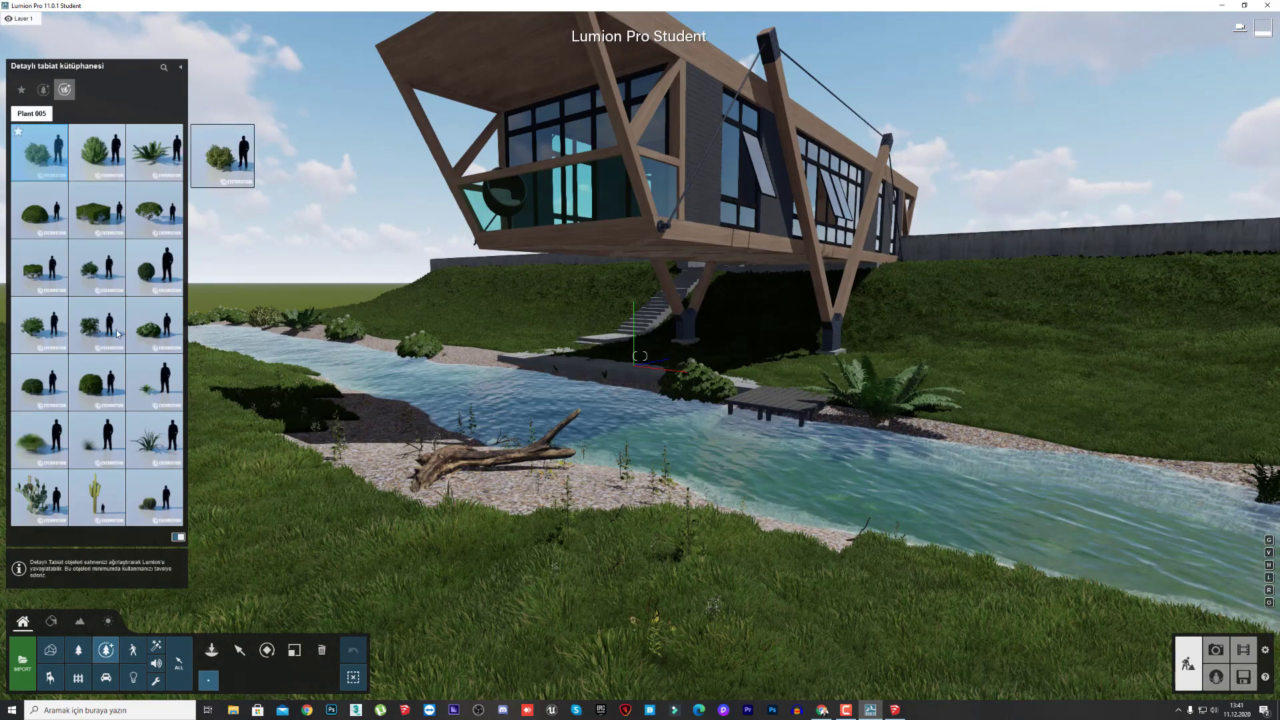
click(79, 650)
click(107, 111)
click(240, 650)
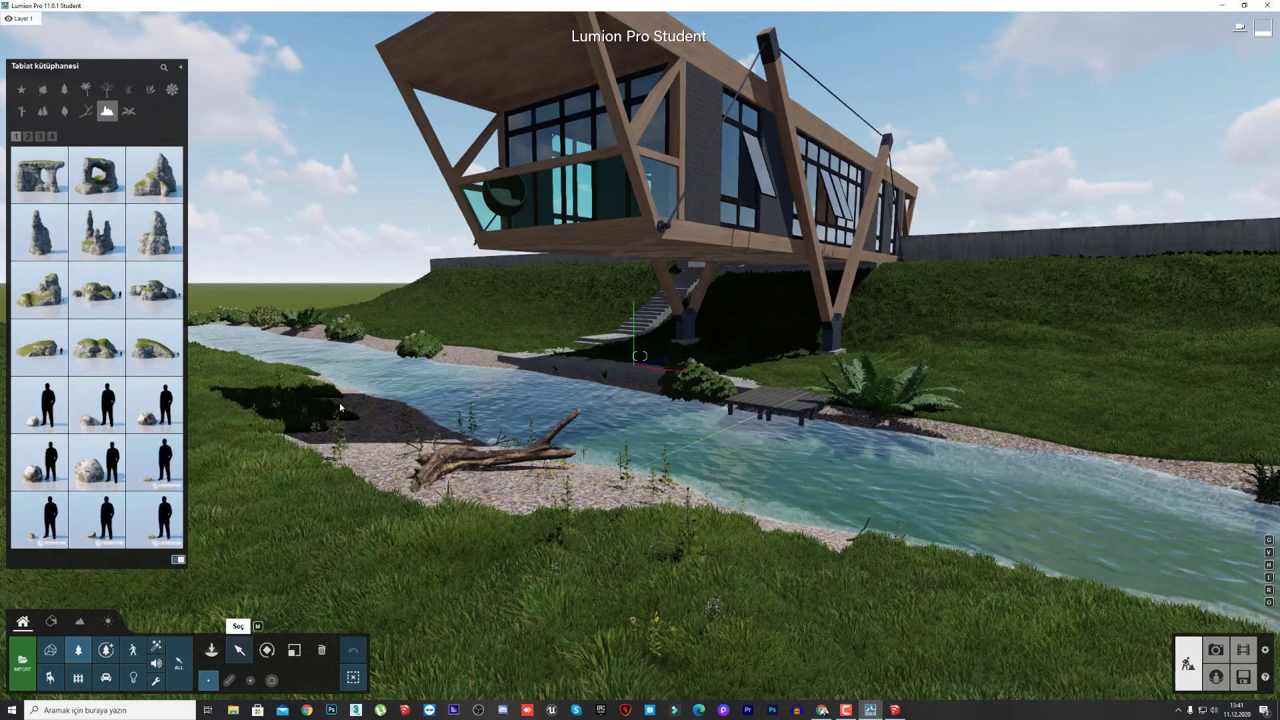
click(340, 406)
click(761, 532)
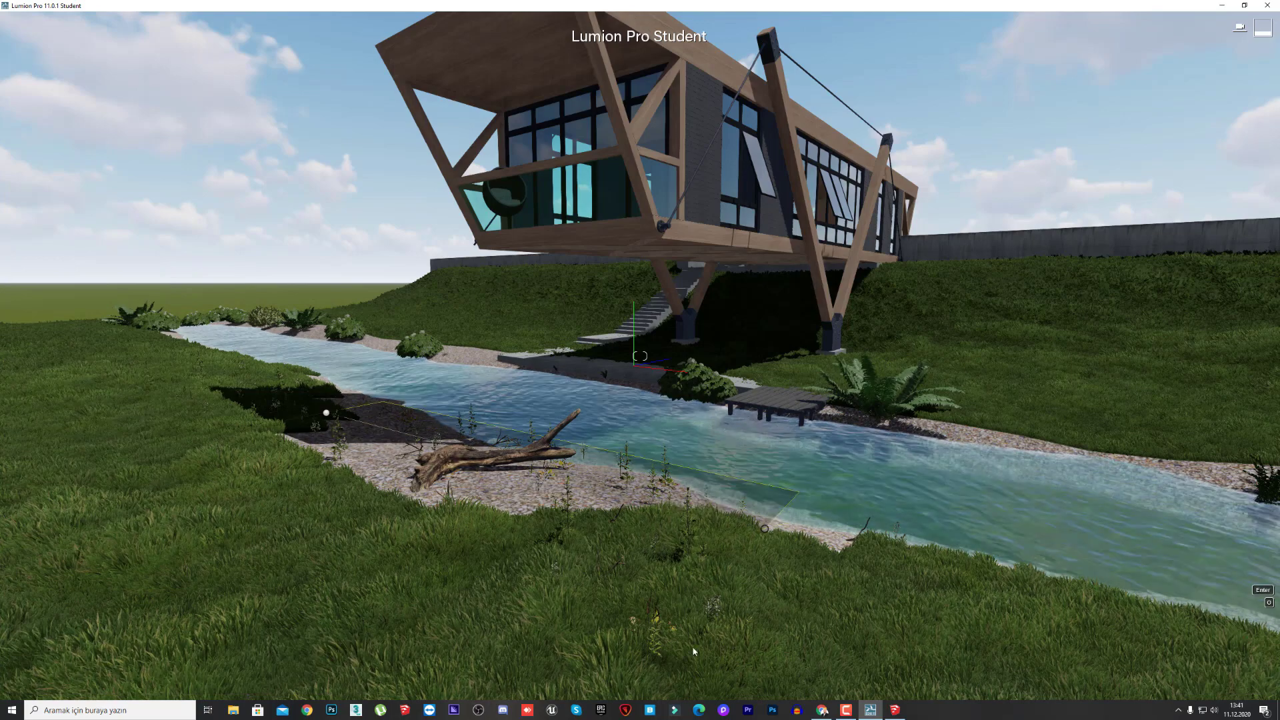
Remove the previous plants from the mass placement mix, keeping only one bare branch.
double_click(689, 631)
double_click(689, 631)
double_click(690, 631)
double_click(689, 631)
double_click(689, 631)
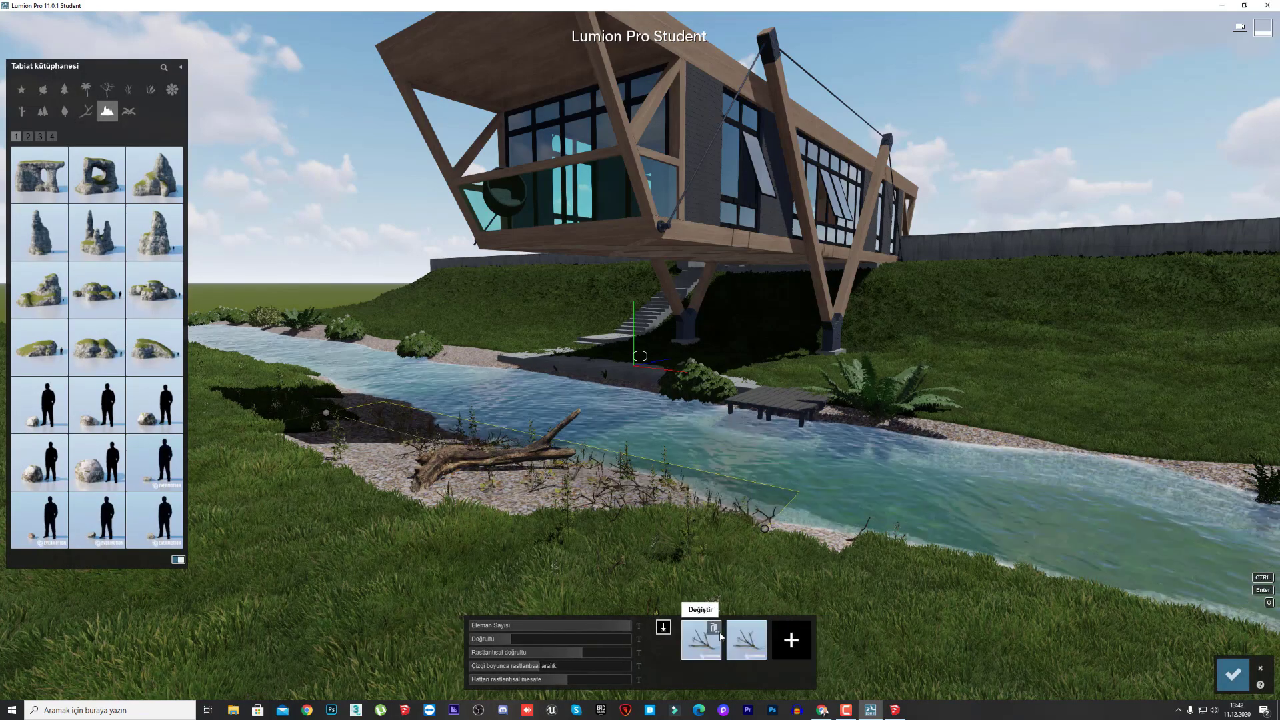
double_click(713, 631)
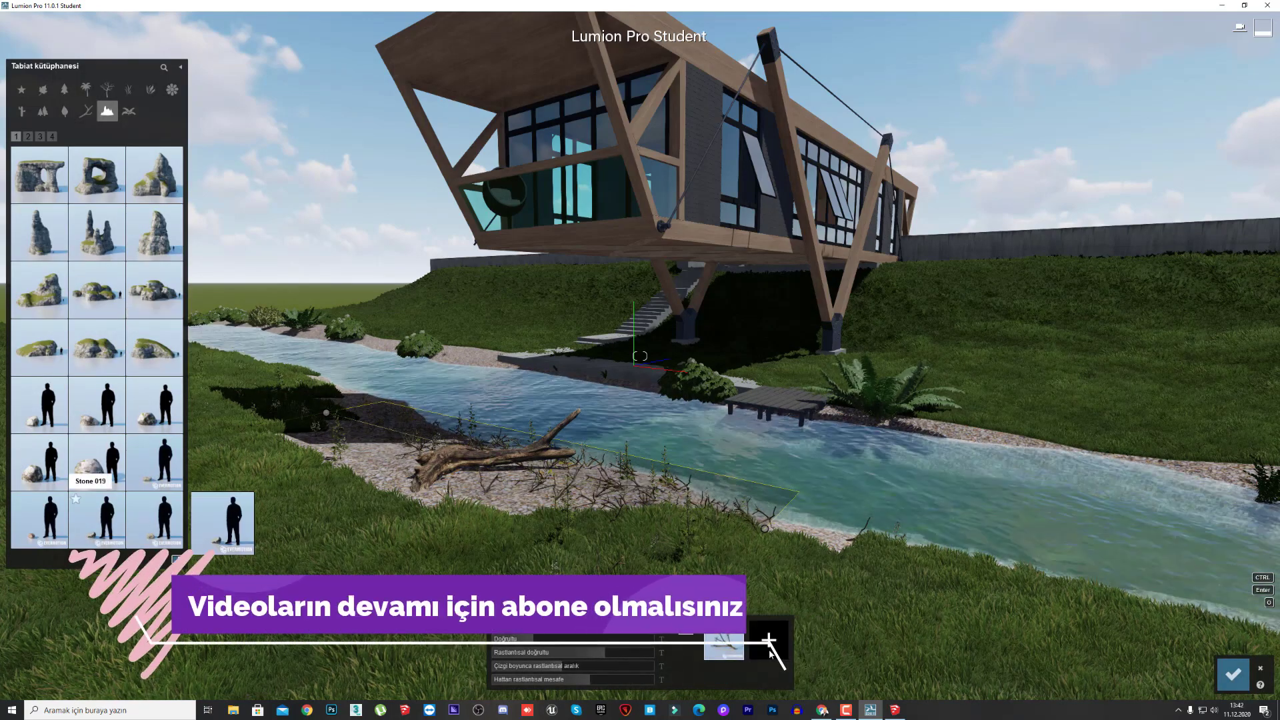
Add three small stone models, including Stone 015, to the mix, reduce the element count and confirm the placement.
click(154, 520)
click(91, 534)
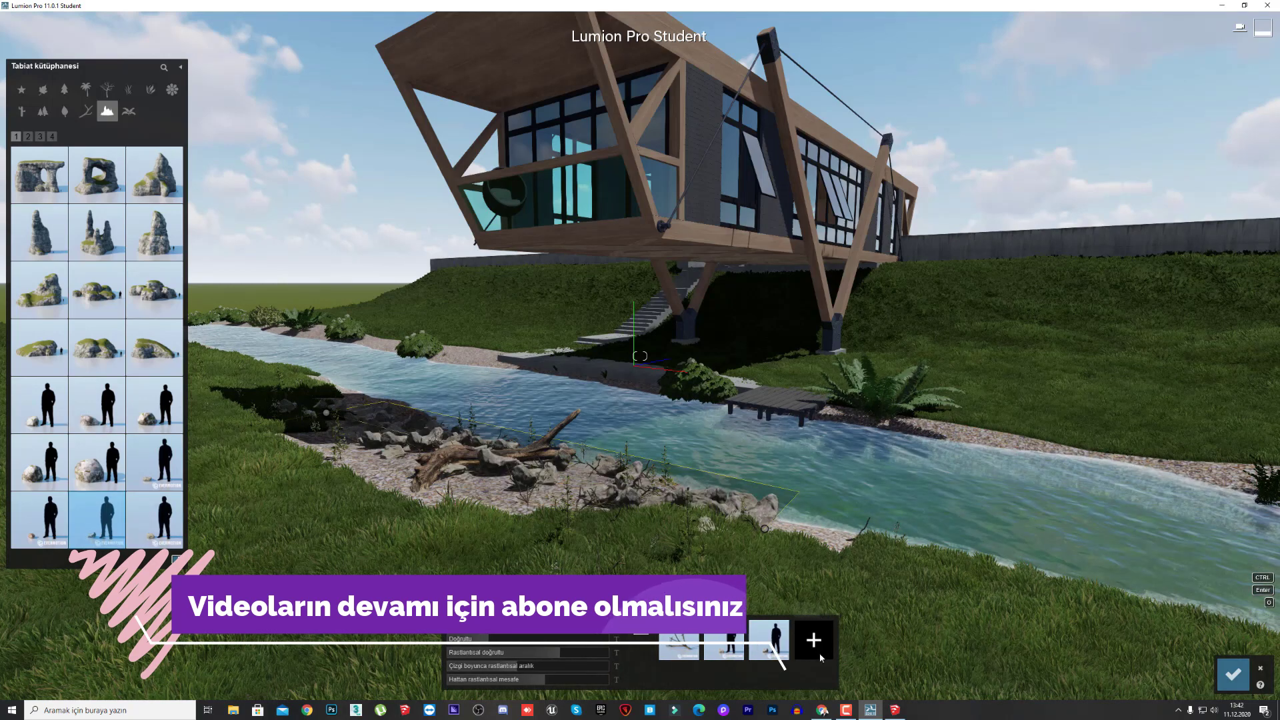
click(39, 520)
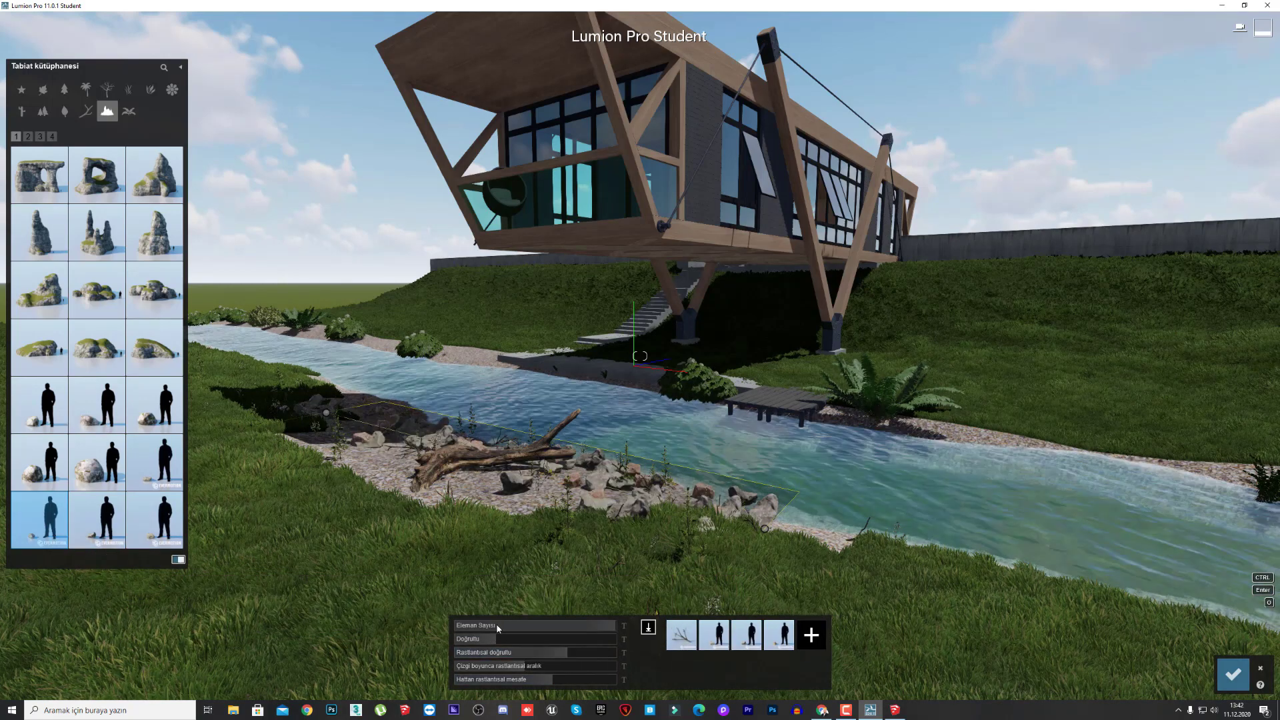
click(497, 628)
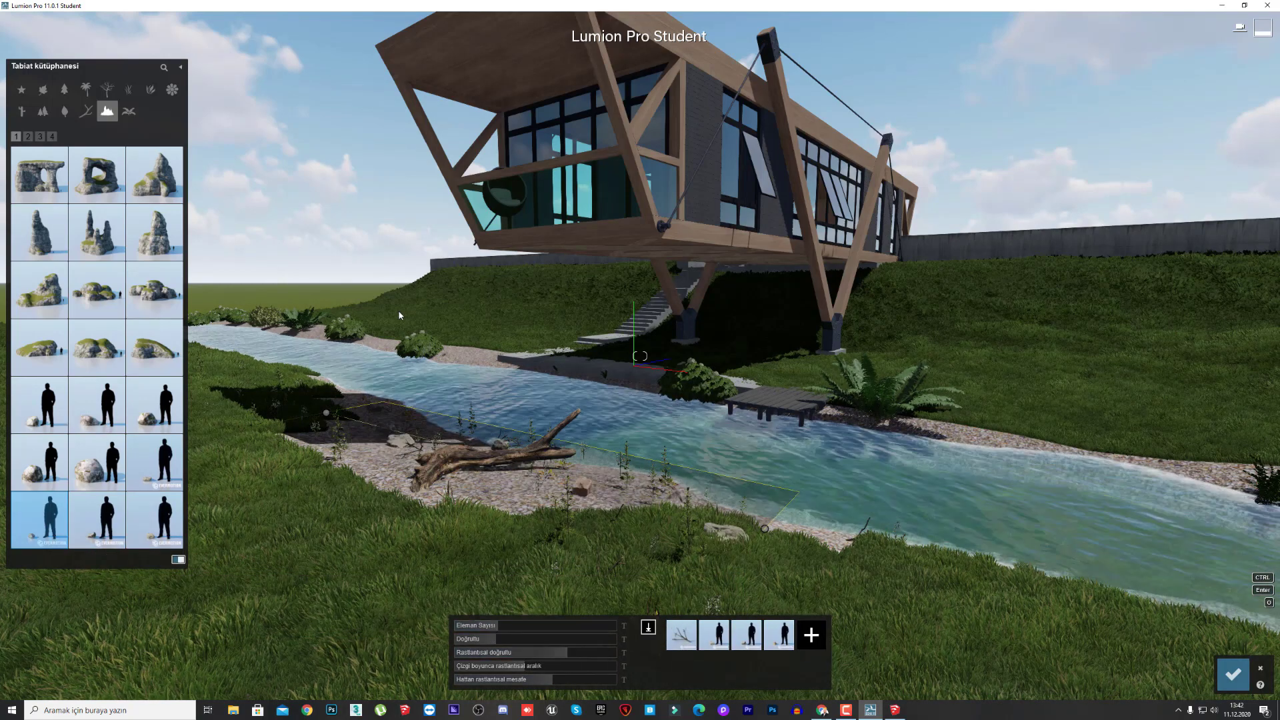
key(Return)
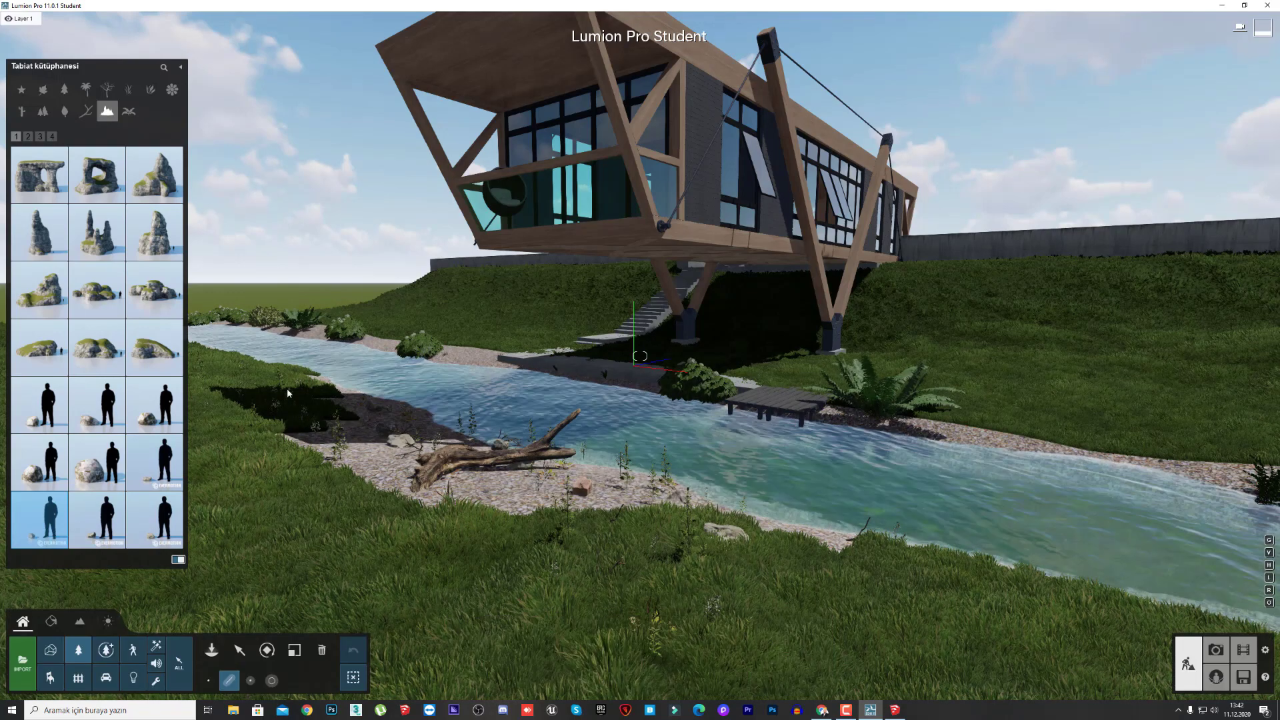
Place the large mossy rock Rocks Middle 001 on the near pebble bank behind the driftwood and ready it for resizing.
click(40, 347)
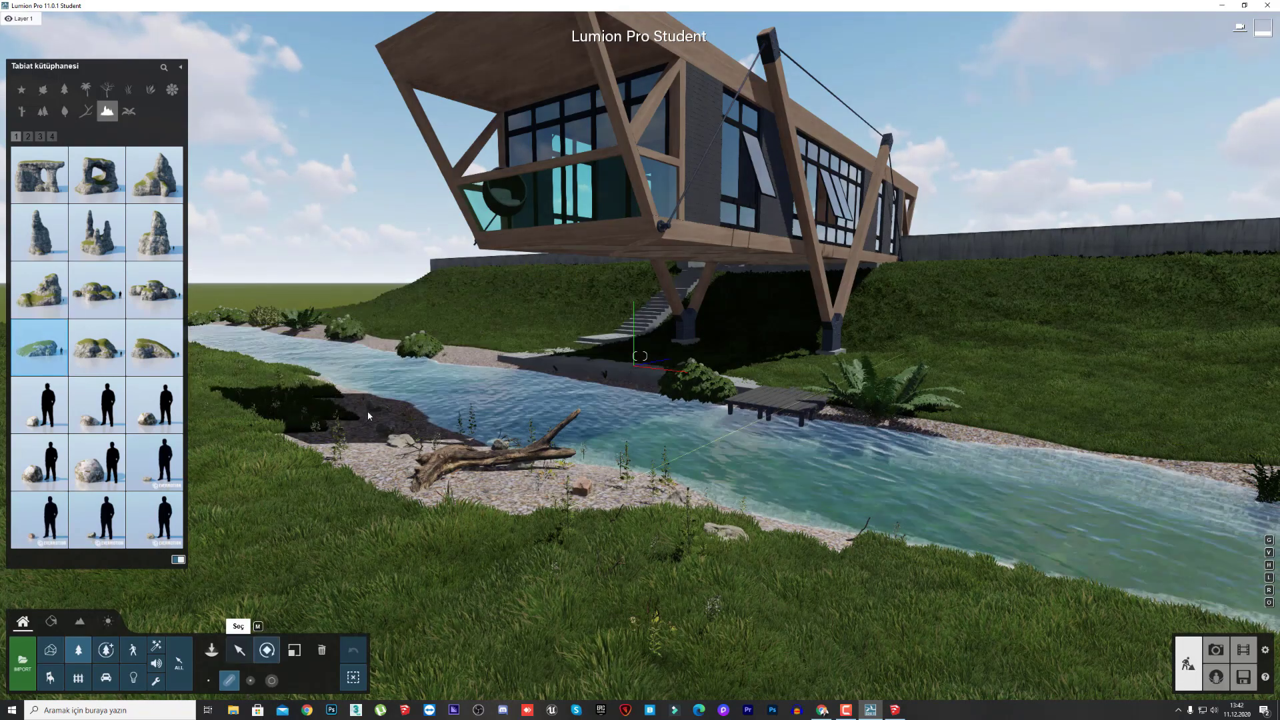
click(368, 417)
key(l)
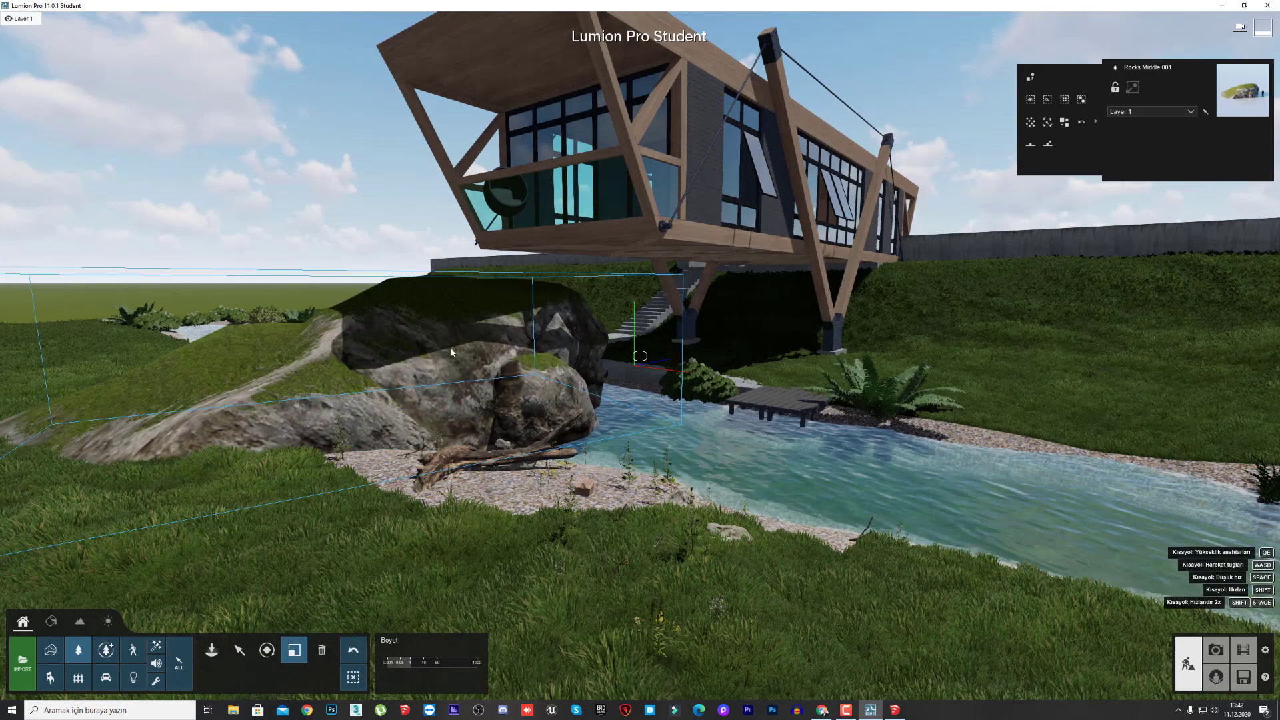
key(s)
right_drag(451, 352, 414, 547)
key(d)
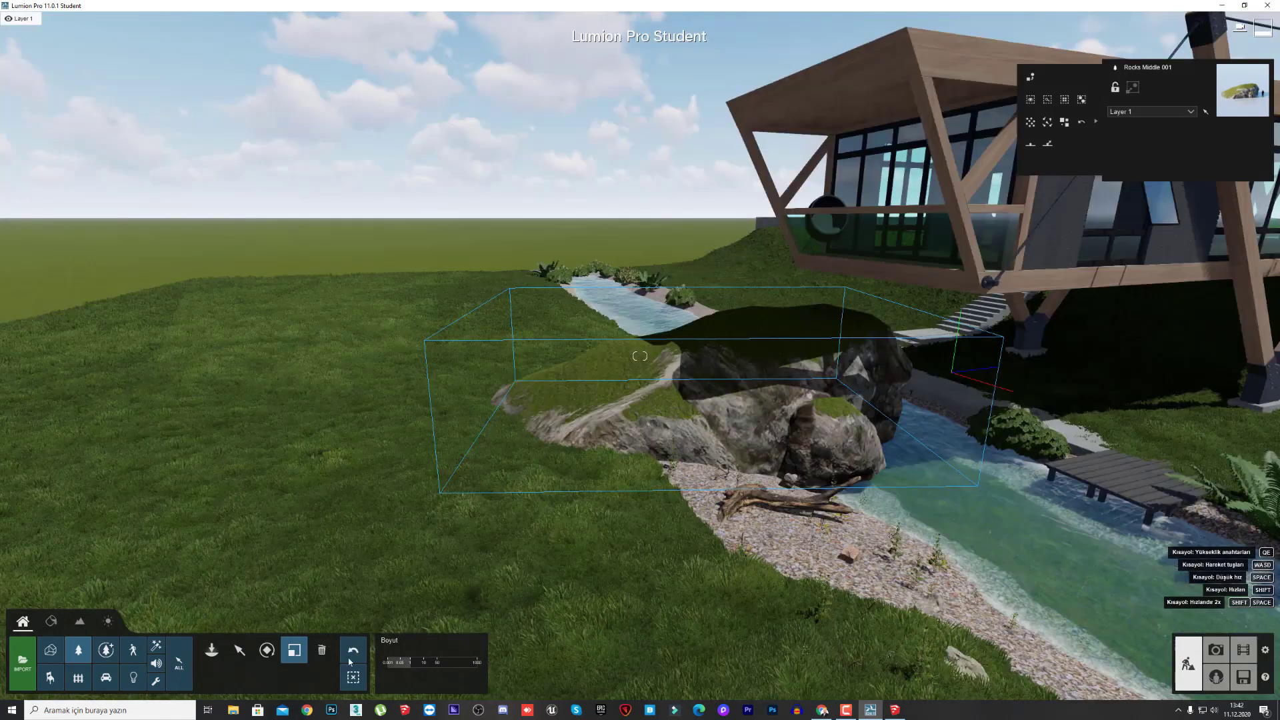
Try to select the large mossy rock for rotation from the river side.
click(321, 659)
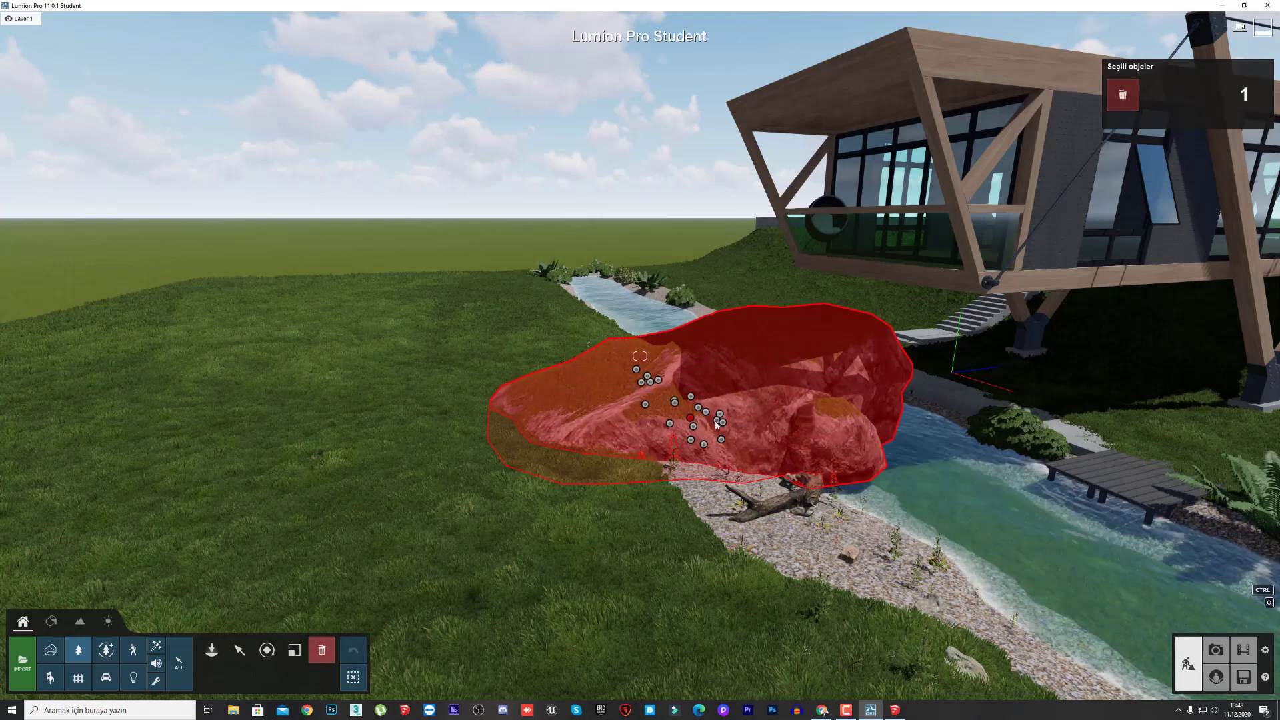
key(w)
right_drag(987, 347, 816, 323)
key(d)
key(e)
key(l)
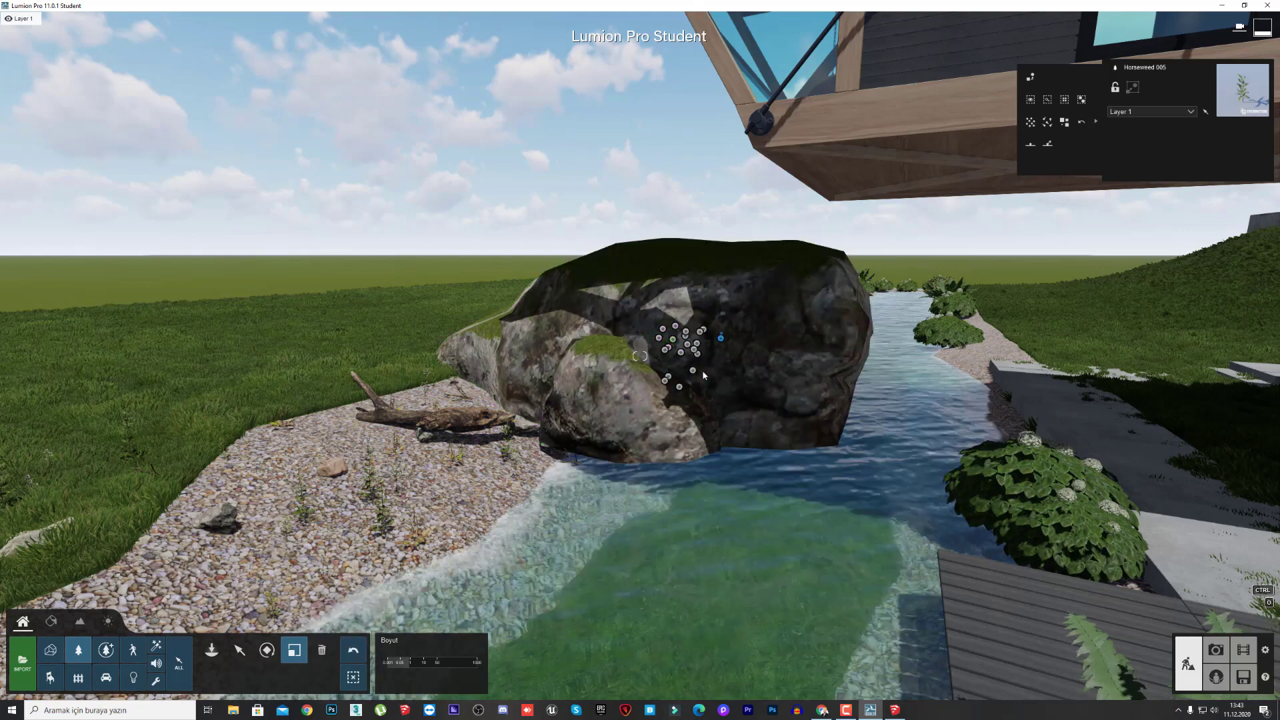
key(r)
click(702, 403)
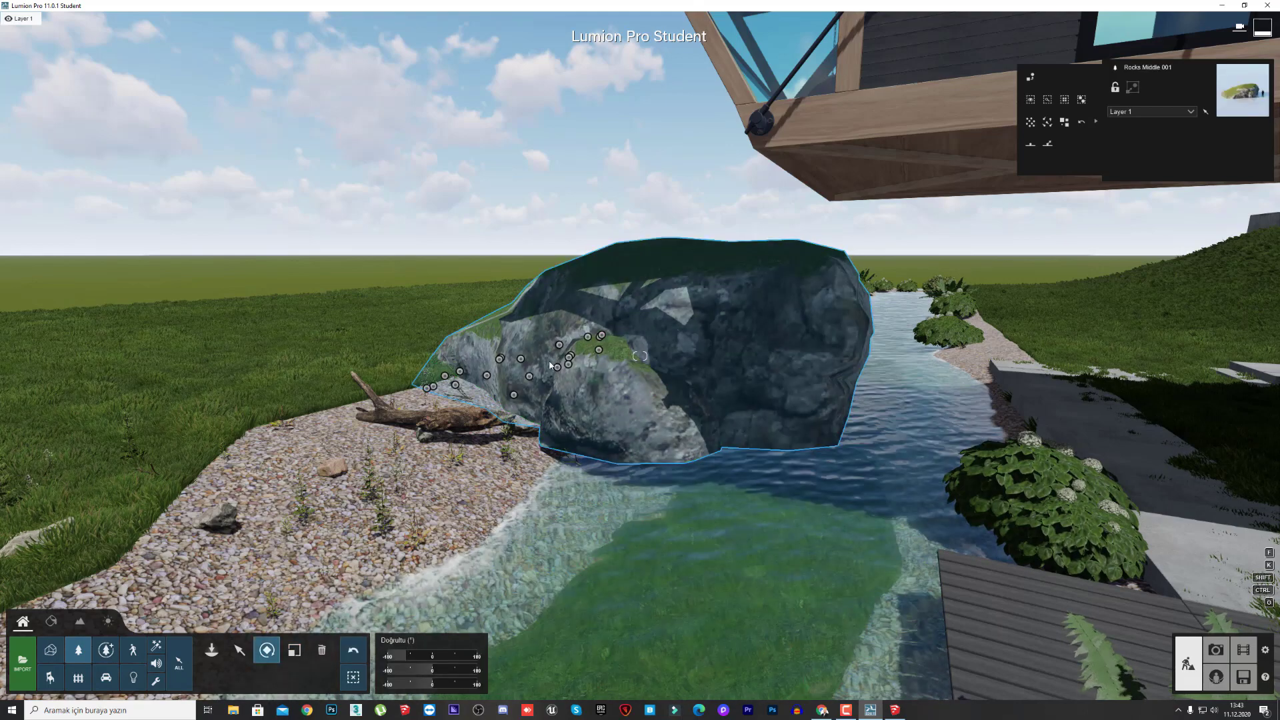
Scale the large mossy rock down to 0.2.
right_drag(510, 283, 553, 312)
key(a)
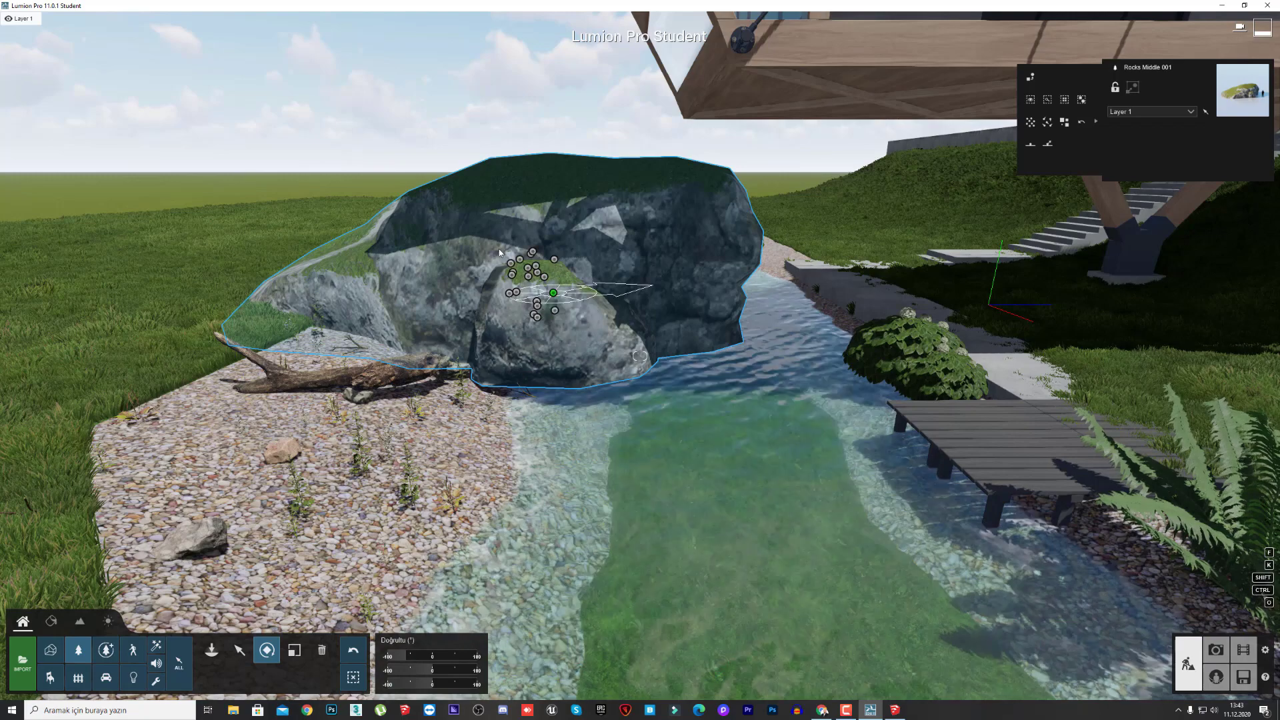
key(s)
right_drag(497, 307, 520, 393)
mouse_move(413, 672)
mouse_down()
mouse_move(395, 670)
mouse_move(406, 668)
mouse_up()
click(295, 650)
key(w)
right_drag(405, 669, 273, 660)
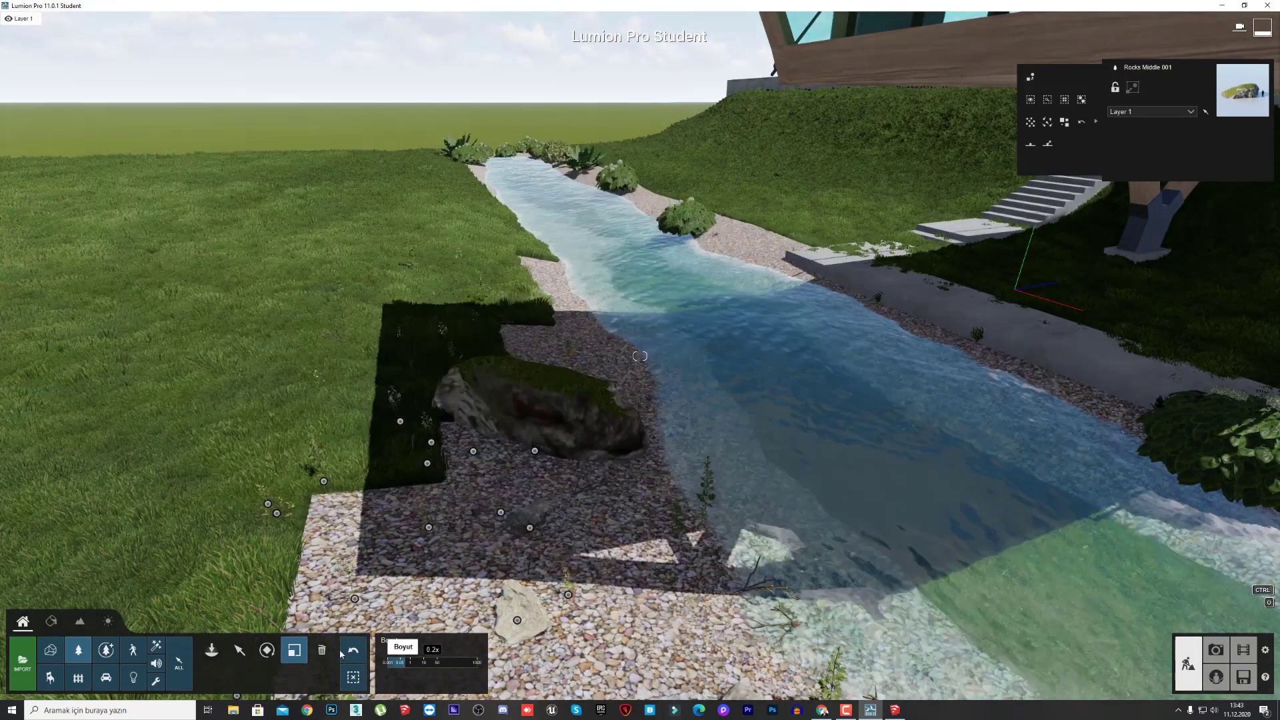
Delete the scaled-down mossy rock from the near pebble bank.
right_drag(467, 481, 347, 487)
click(322, 650)
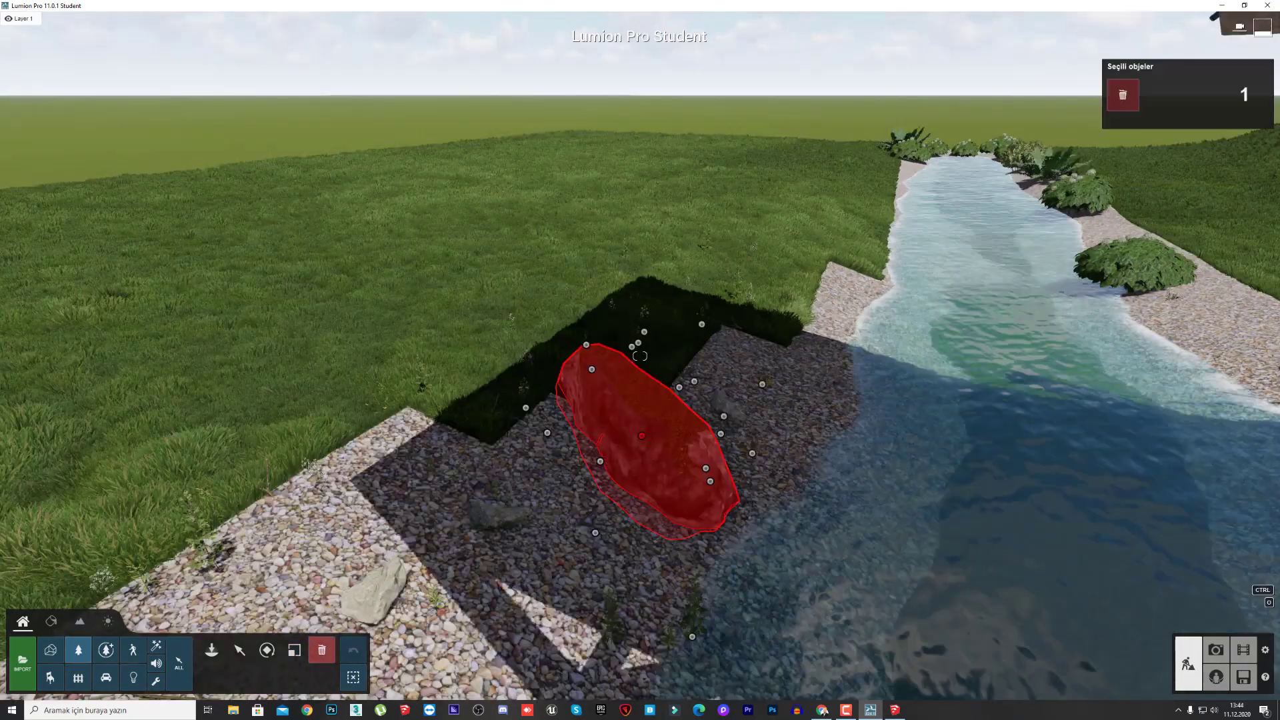
click(659, 478)
Place a leafy shrub from the detailed nature models by the rocks on the far bank.
key(s)
right_drag(659, 477, 887, 507)
right_drag(640, 356, 633, 220)
key(s)
key(d)
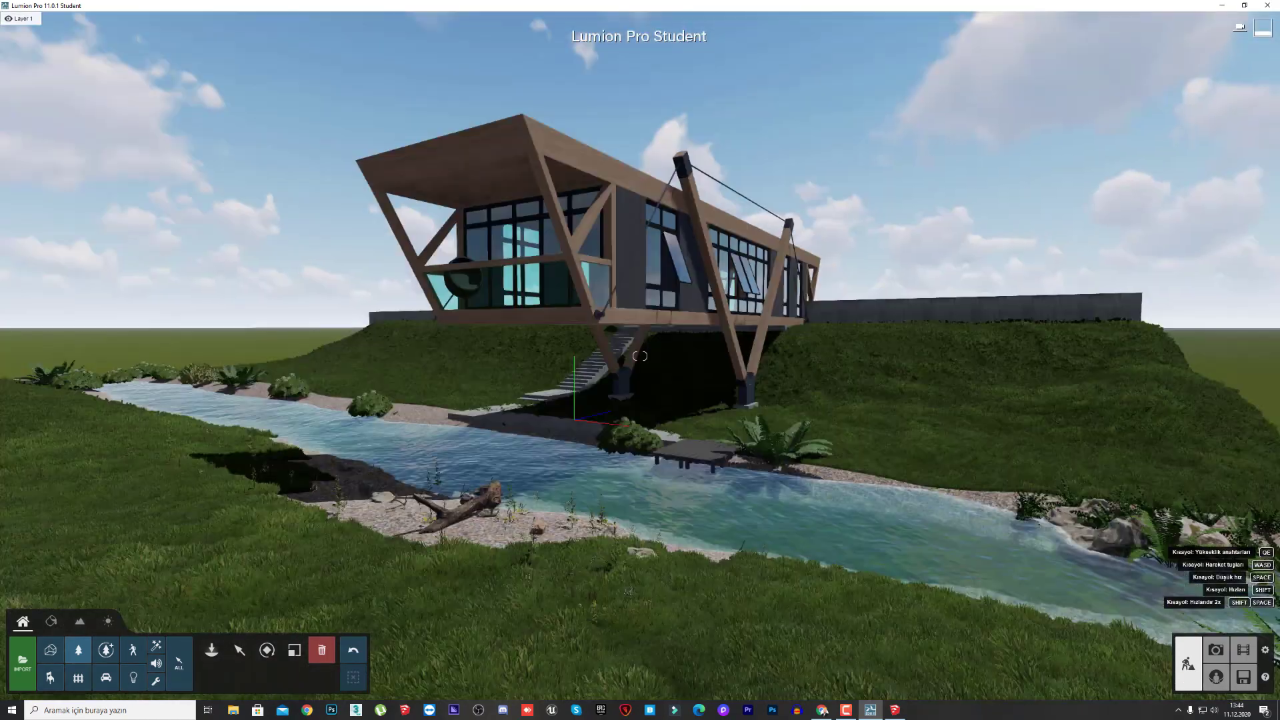
key(w)
right_drag(640, 356, 593, 308)
key(s)
key(w)
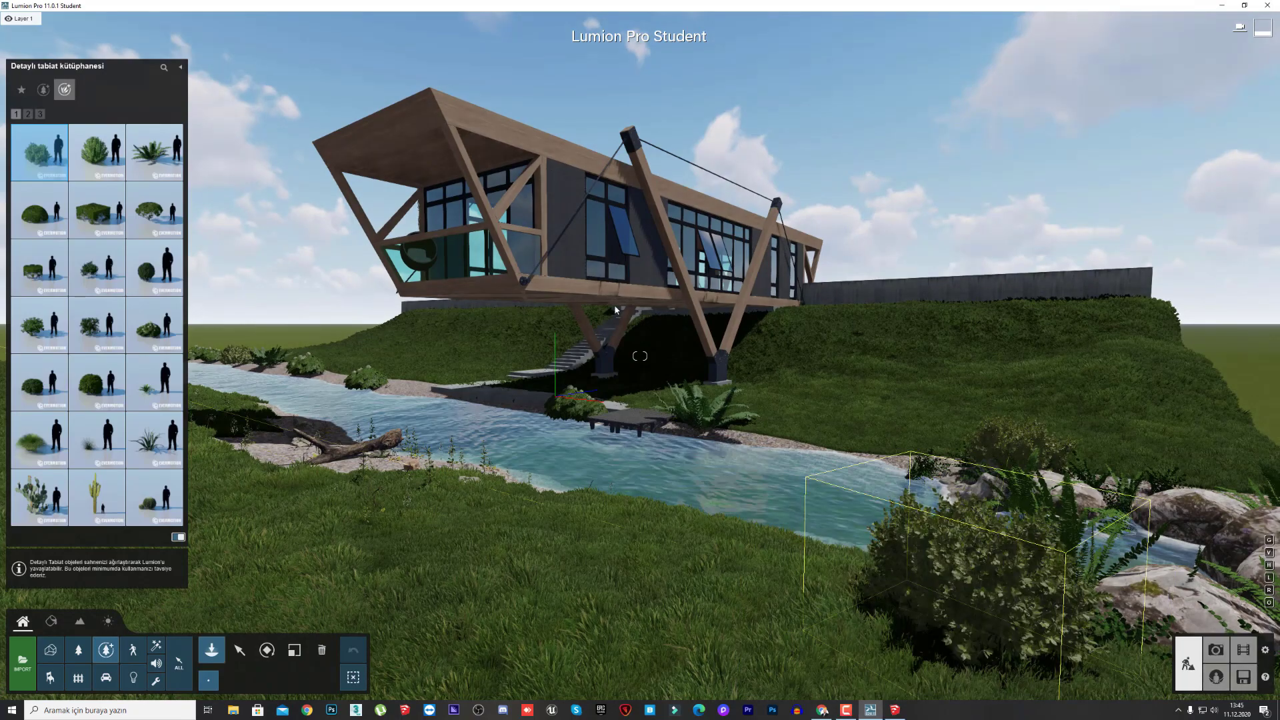
right_drag(615, 304, 973, 407)
key(w)
click(992, 416)
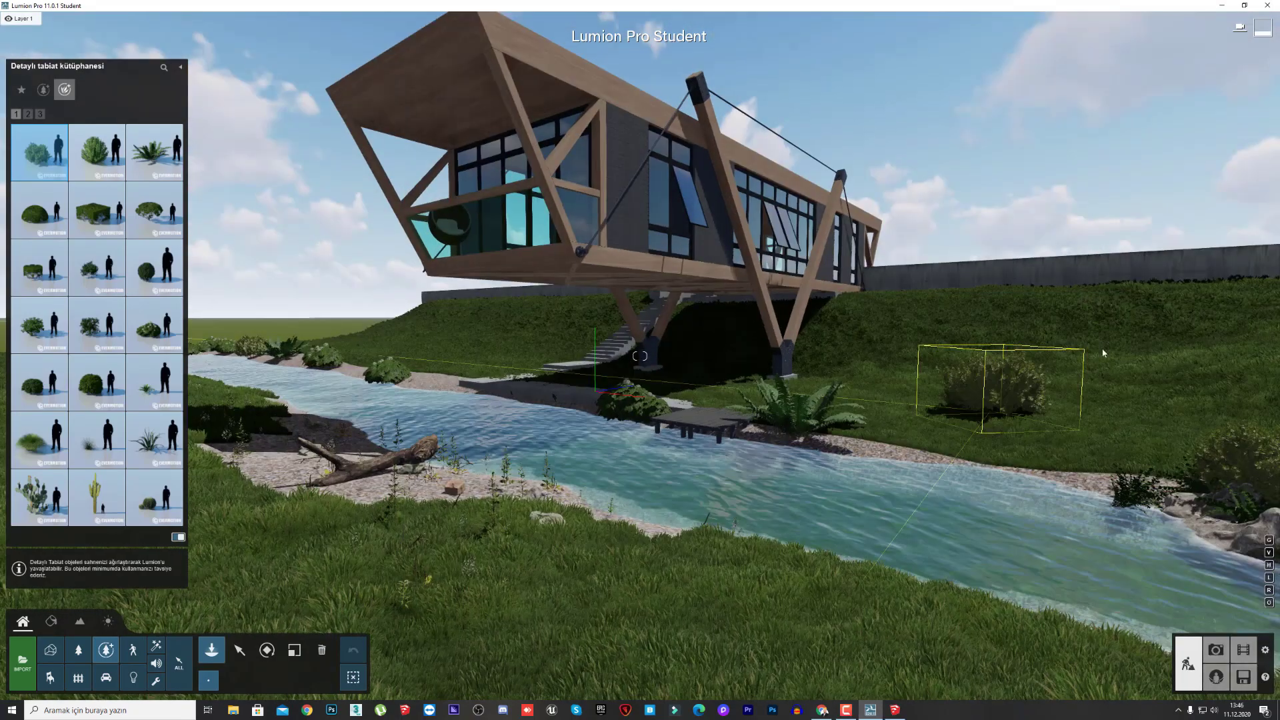
Scatter more copies of the same shrub over the grassy far slope and around the supports beneath the house.
right_drag(1103, 351, 1016, 287)
click(1149, 368)
click(994, 291)
click(787, 286)
right_drag(787, 286, 567, 287)
click(563, 287)
click(492, 301)
key(w)
right_drag(996, 429, 934, 567)
click(657, 423)
click(933, 400)
Place the rustic wooden GardenSet 019 Table from the outdoor furniture models on the near pebble bank beside the driftwood.
right_drag(933, 400, 766, 284)
key(s)
key(d)
key(w)
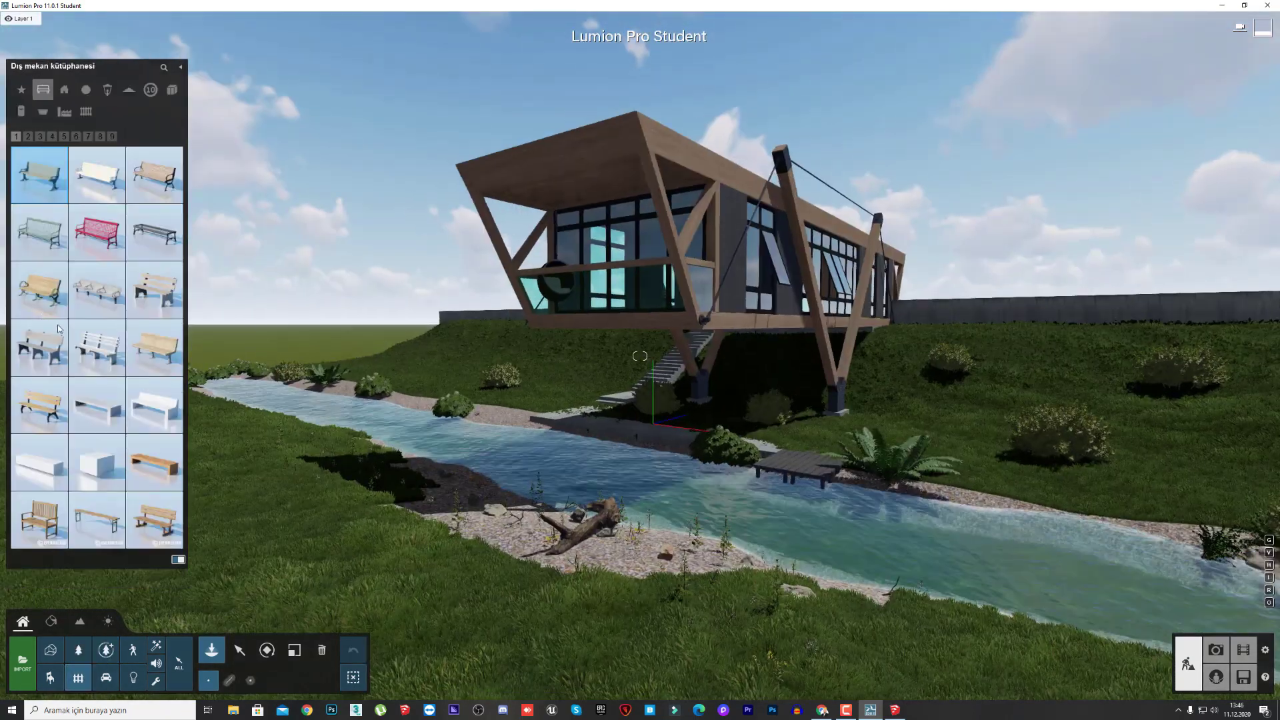
click(29, 137)
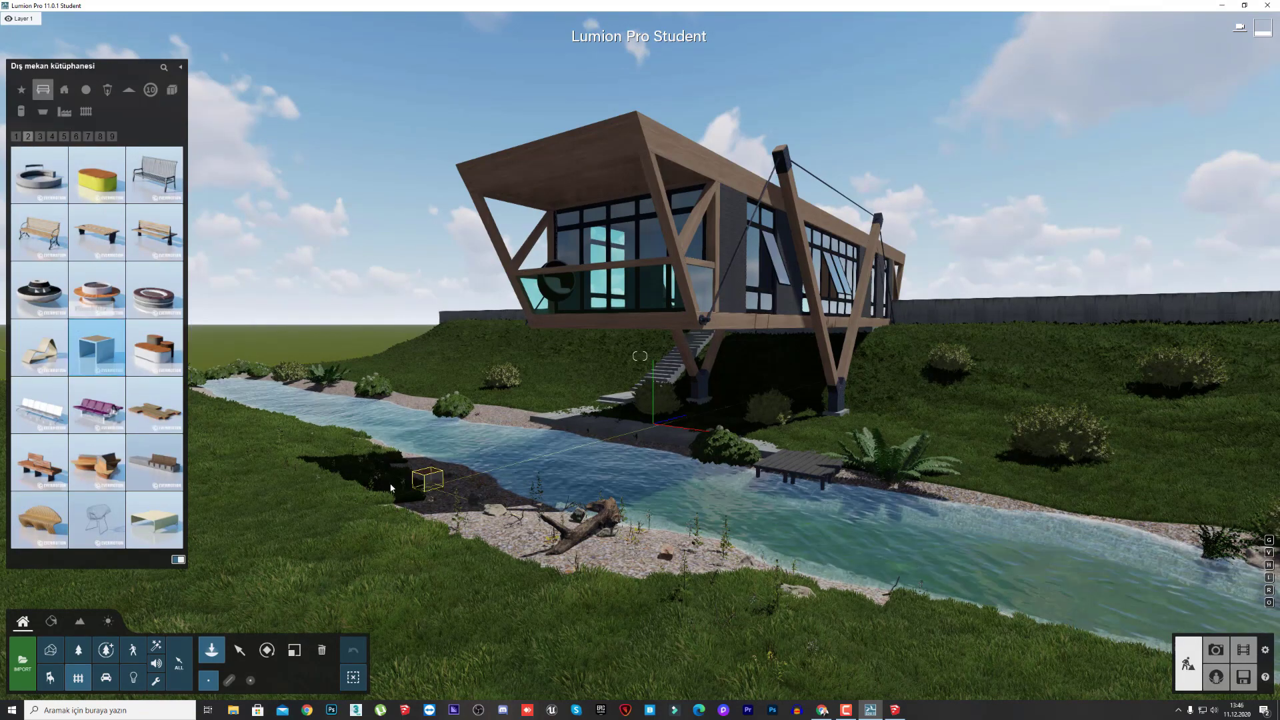
click(52, 138)
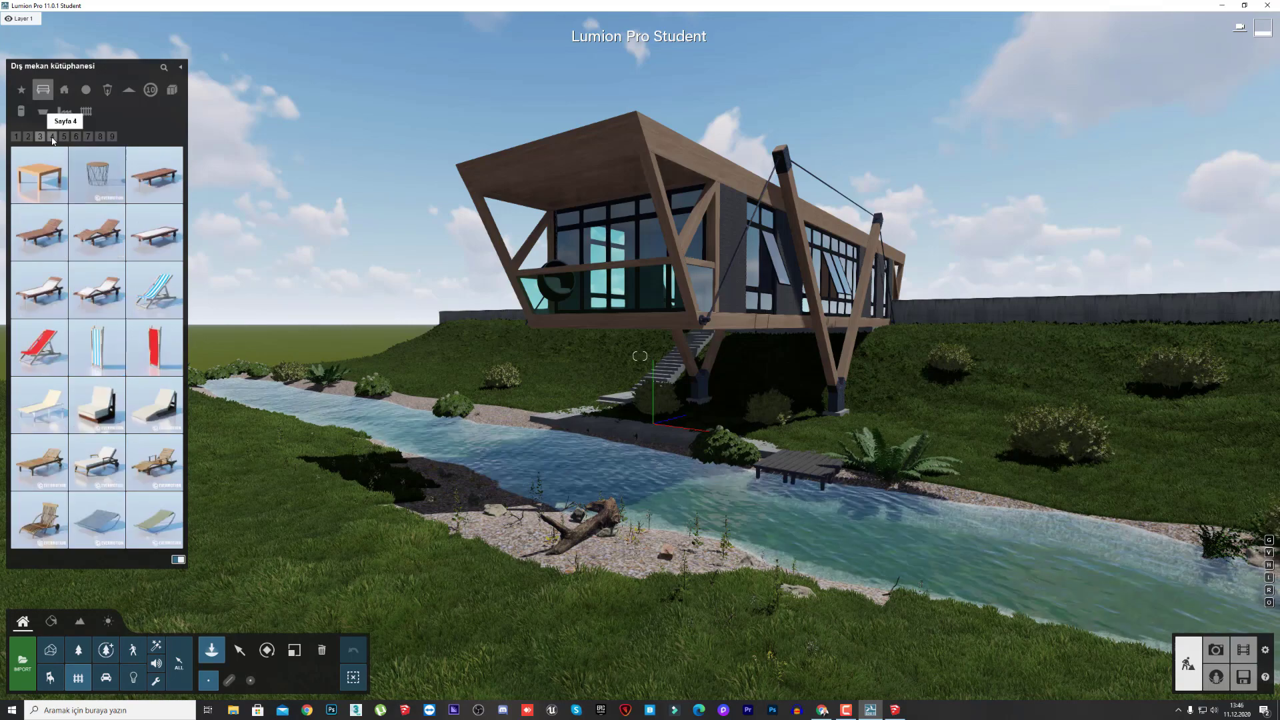
click(64, 137)
click(77, 136)
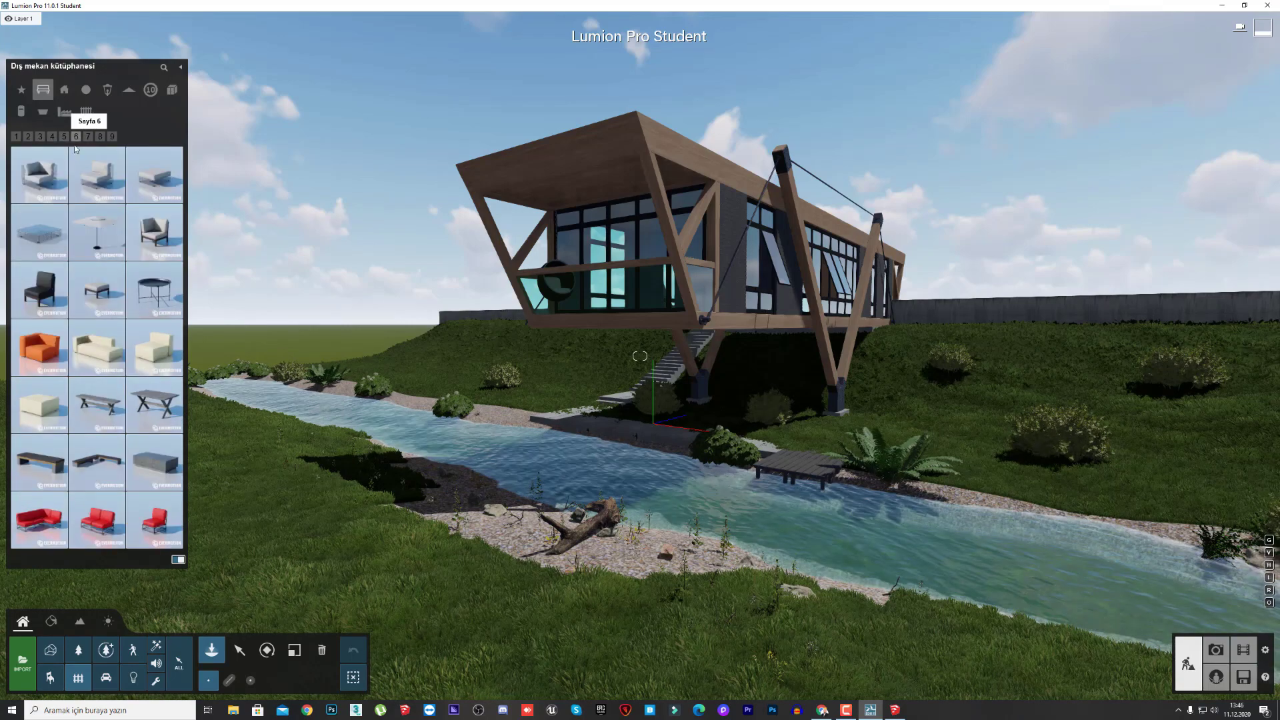
click(88, 136)
click(39, 348)
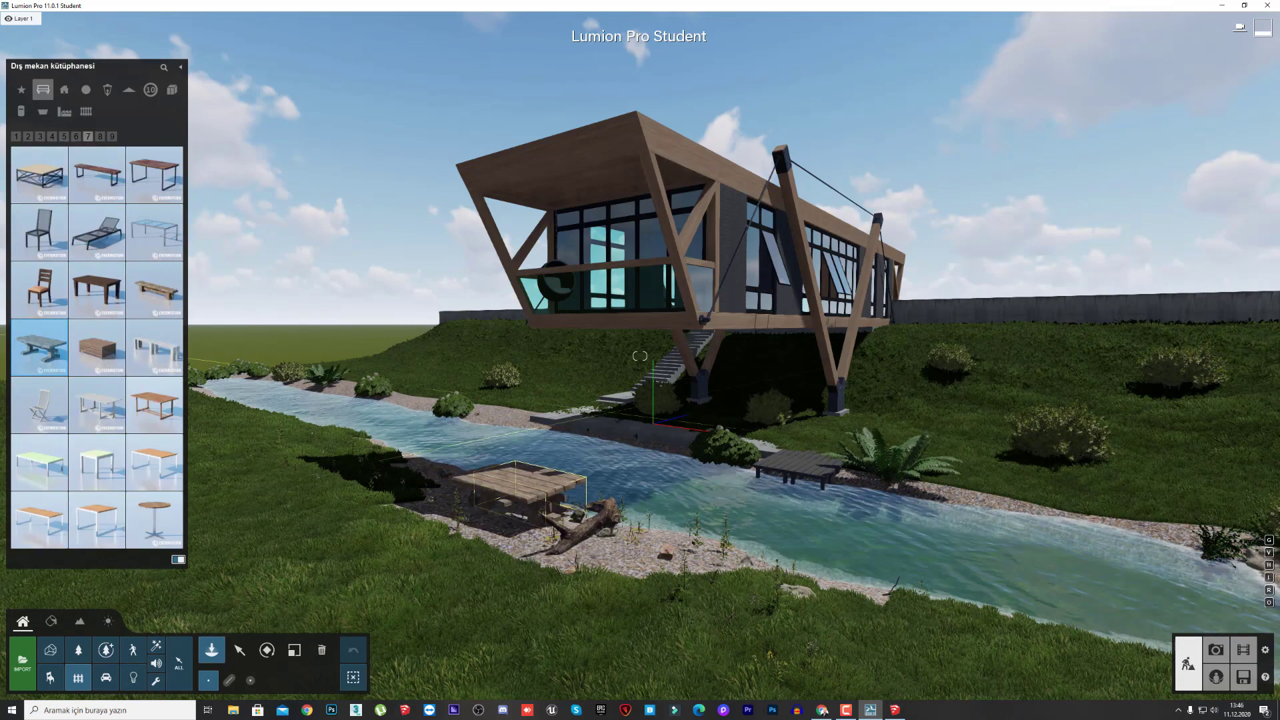
click(529, 509)
Shift the wooden table along the near pebble bank and reposition it horizontally towards the water's edge.
key(w)
click(240, 652)
click(600, 592)
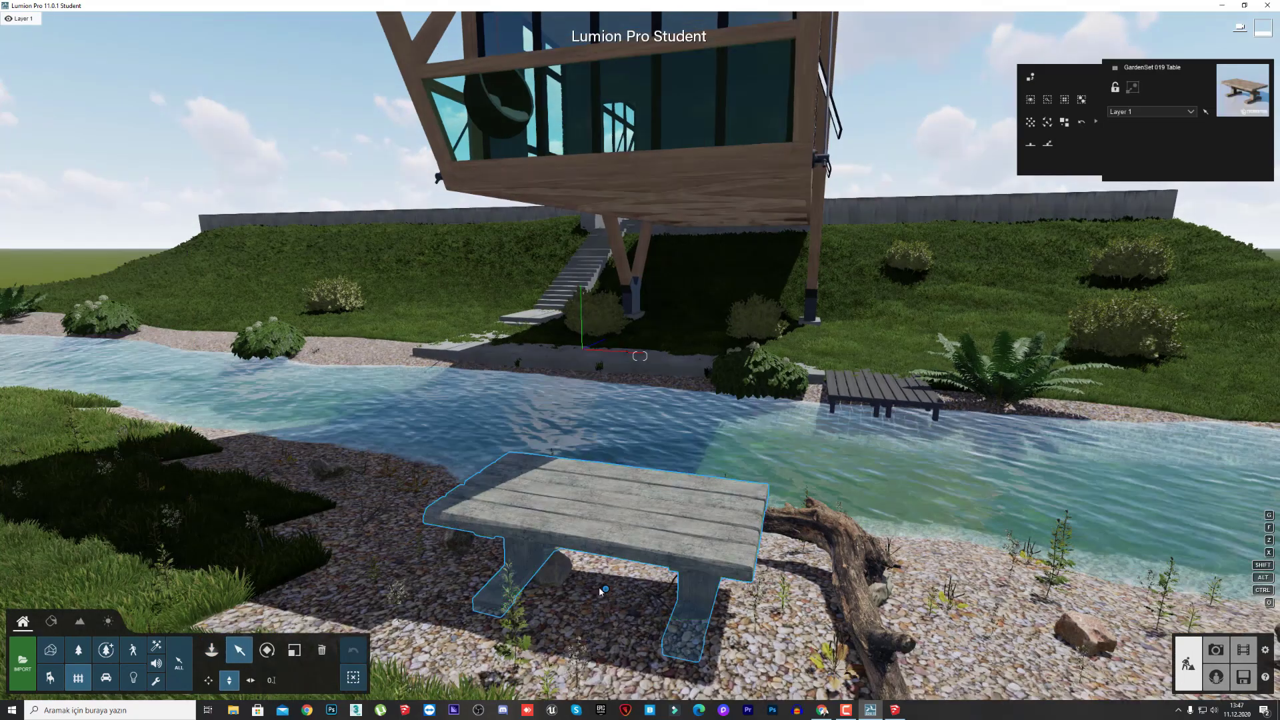
drag(600, 591, 562, 584)
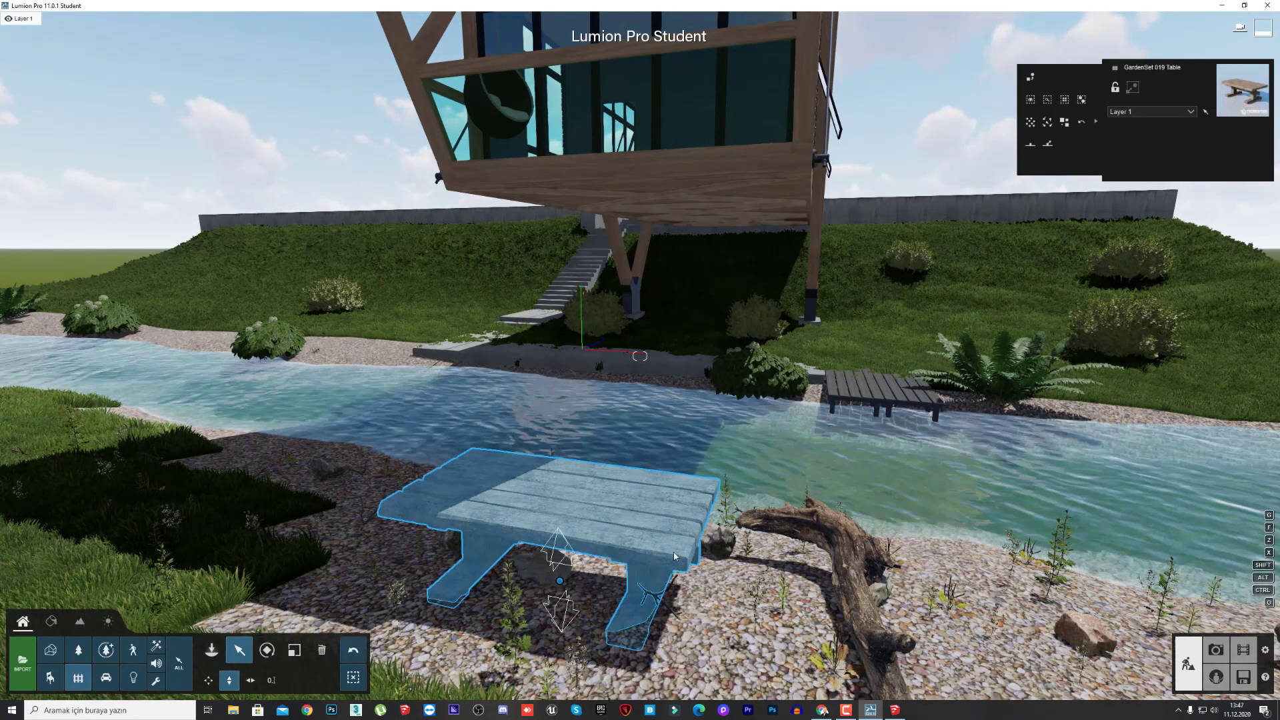
key(s)
right_drag(674, 557, 140, 665)
key(d)
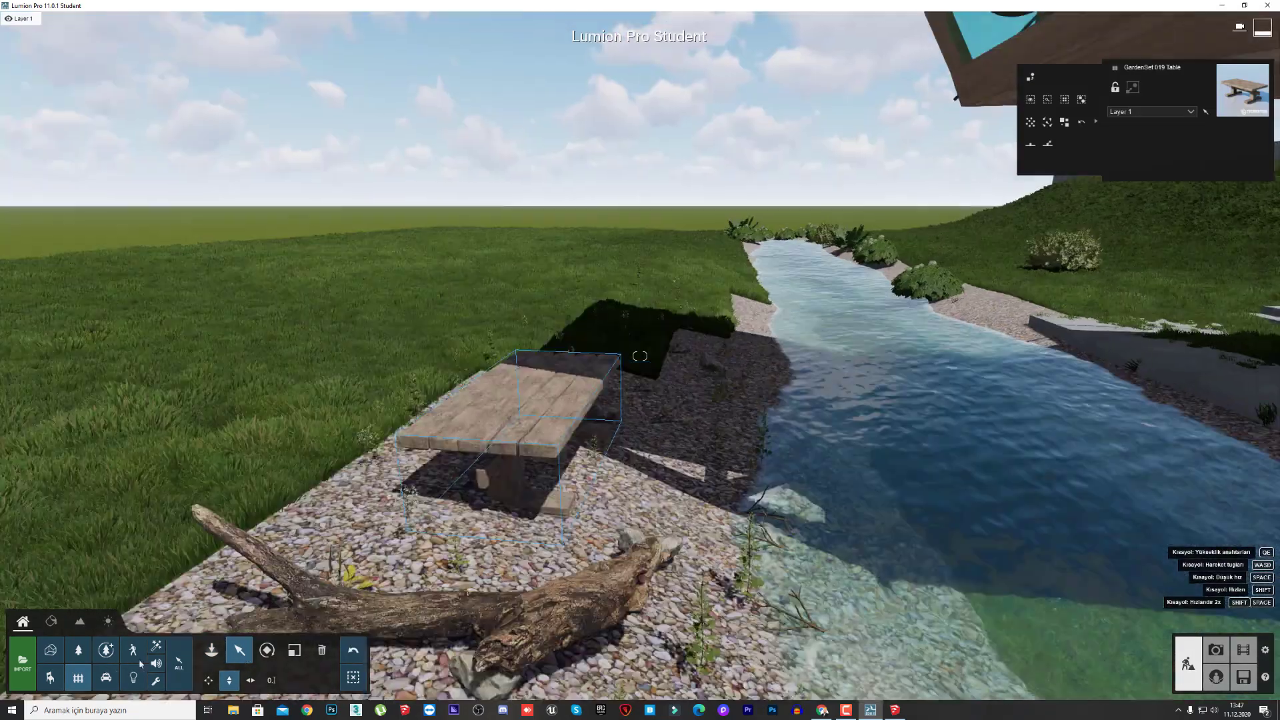
click(250, 680)
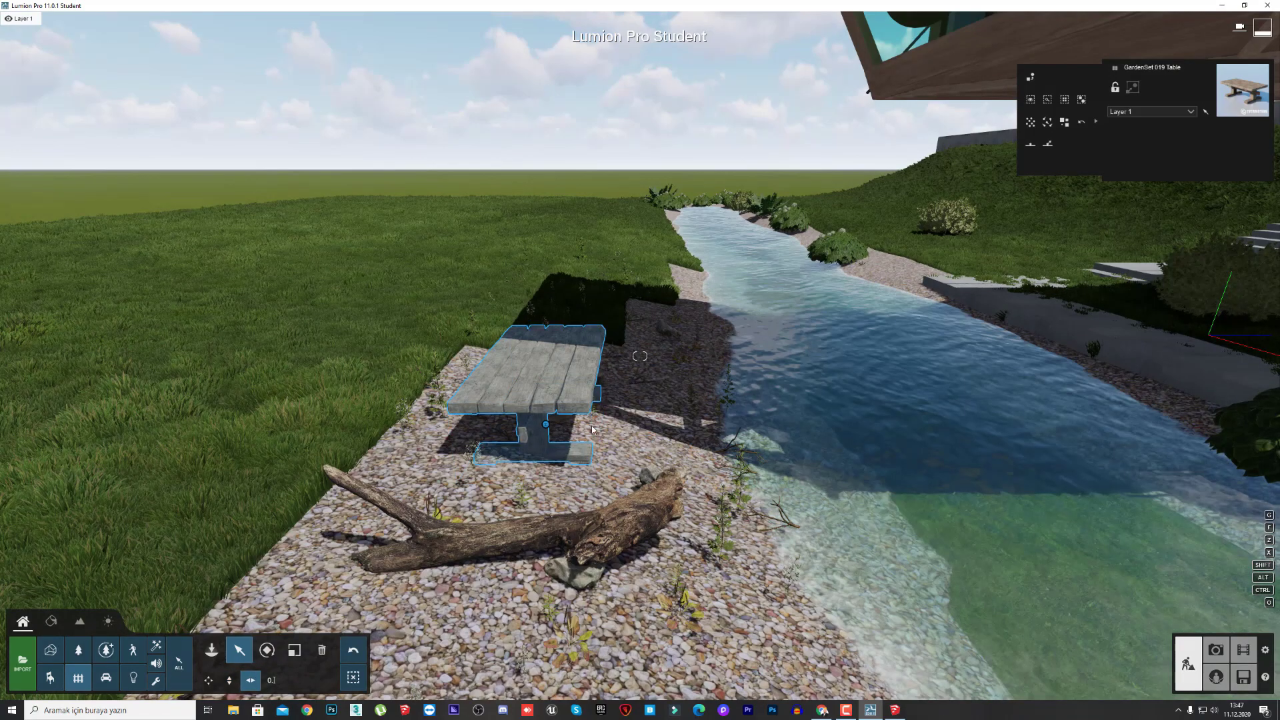
drag(592, 429, 631, 460)
Lower the wooden table into the pebbles so its top forms a low platform by the river.
key(h)
key(a)
right_drag(631, 460, 534, 460)
key(w)
key(s)
key(a)
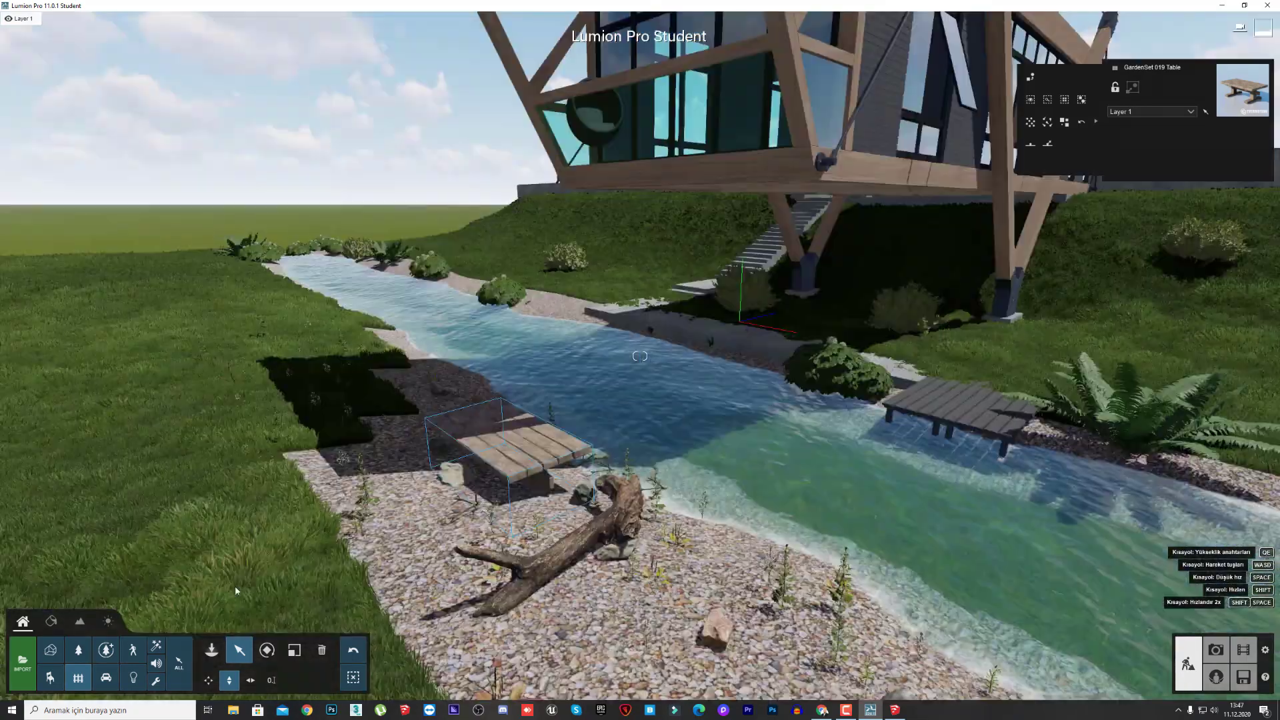
Browse the people and animal models, including the male, static and child categories, for a figure to place by the river.
right_drag(235, 591, 176, 559)
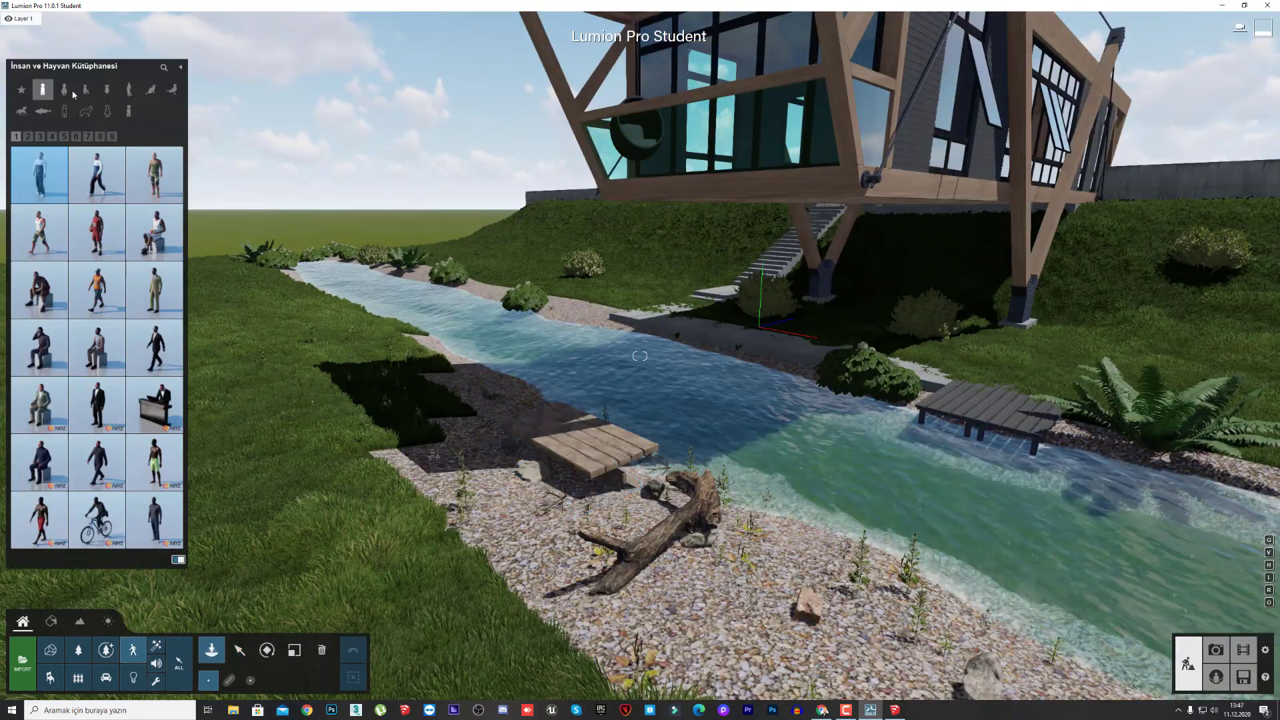
click(52, 136)
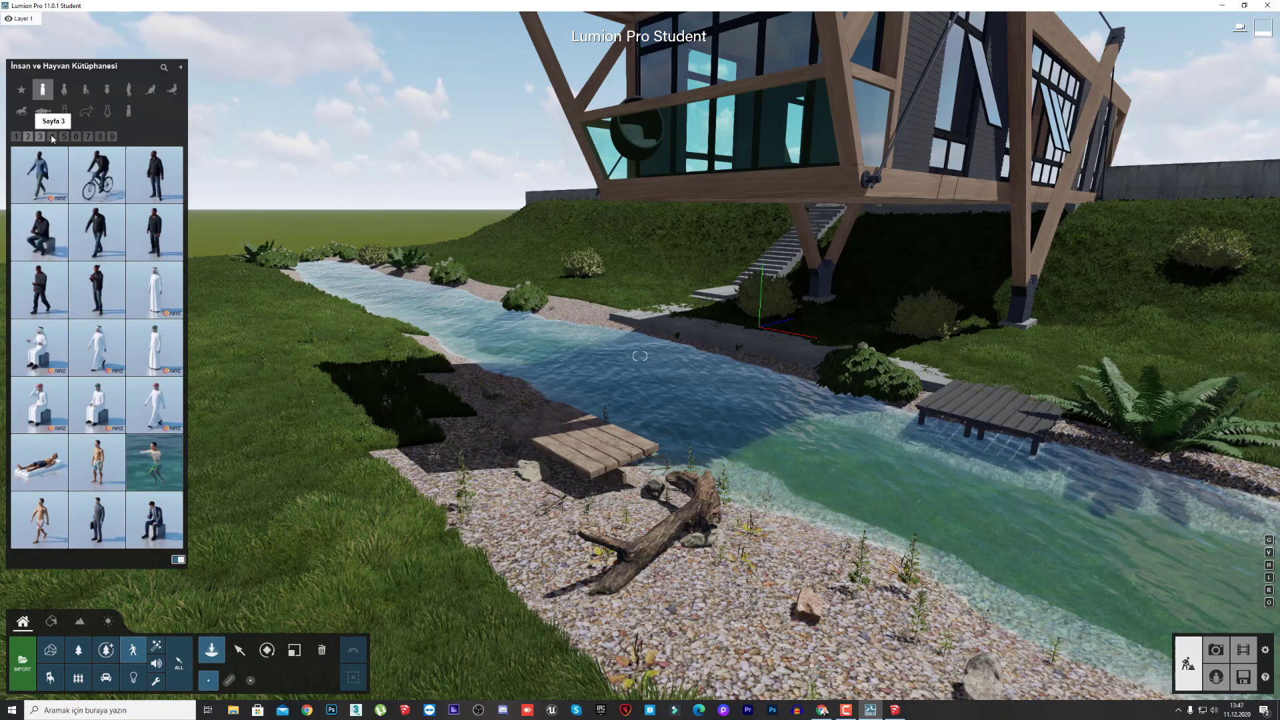
click(64, 136)
click(87, 137)
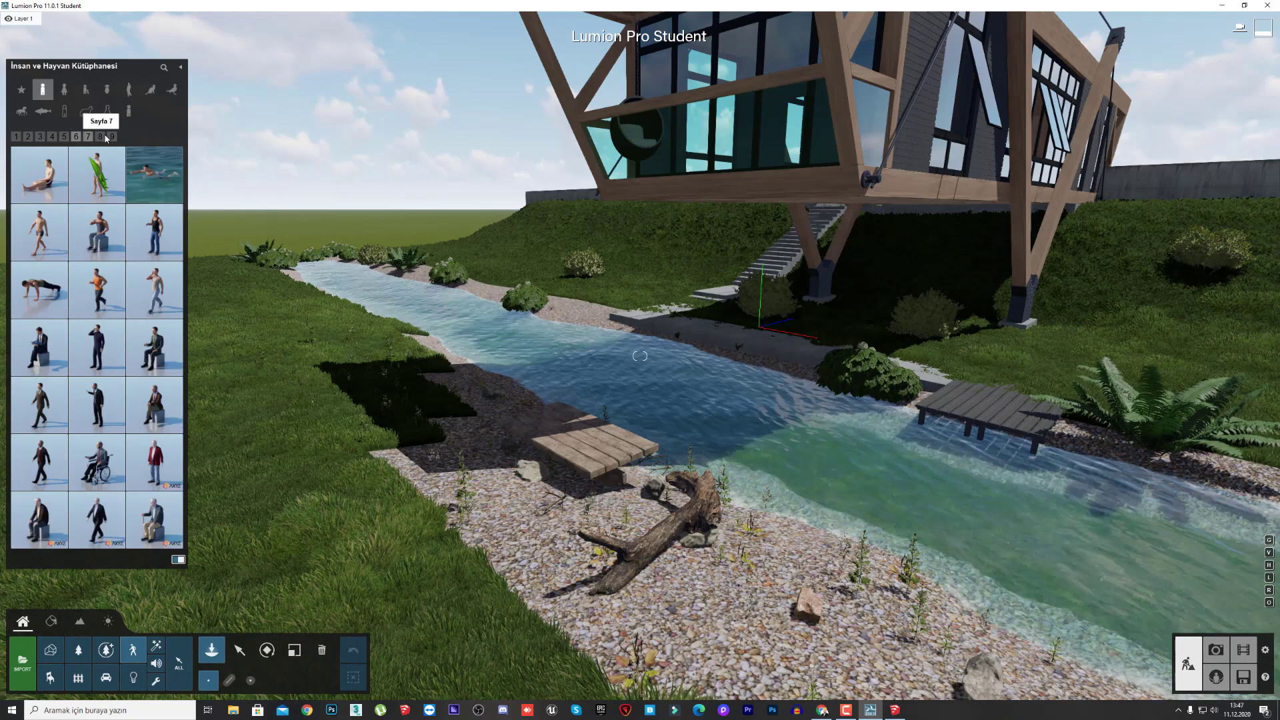
click(105, 138)
click(128, 94)
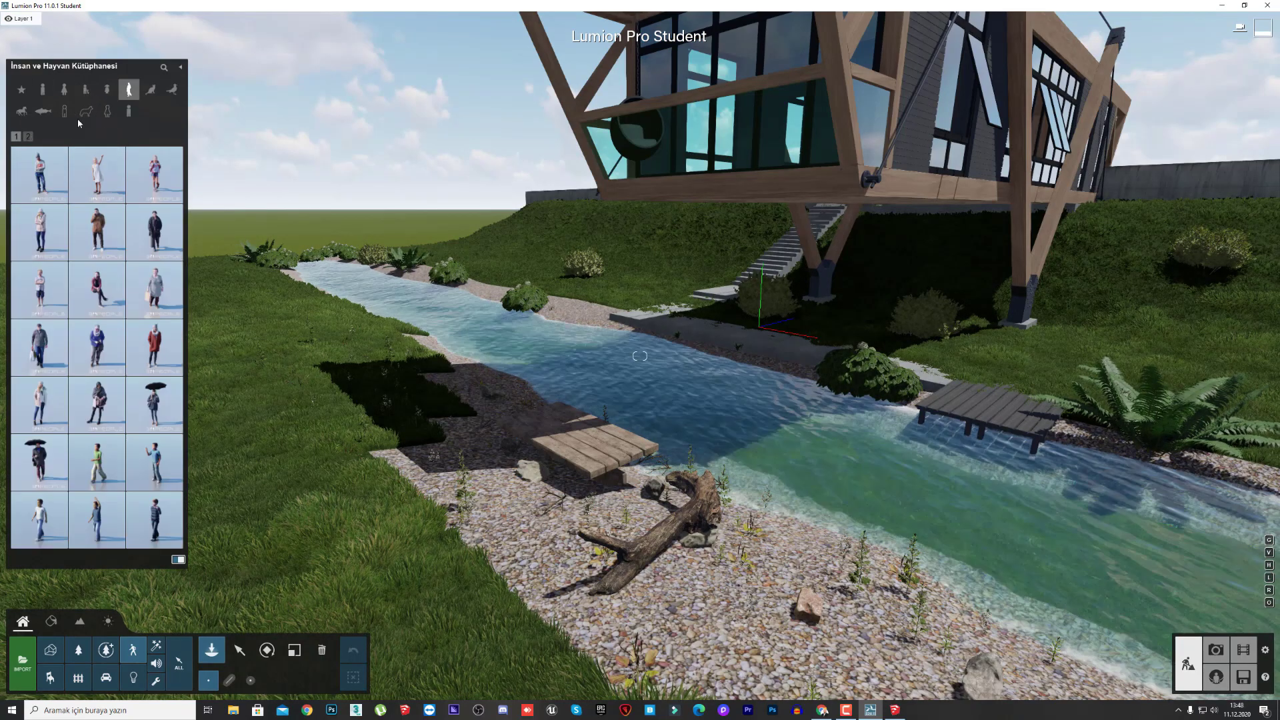
click(65, 111)
click(24, 109)
click(43, 92)
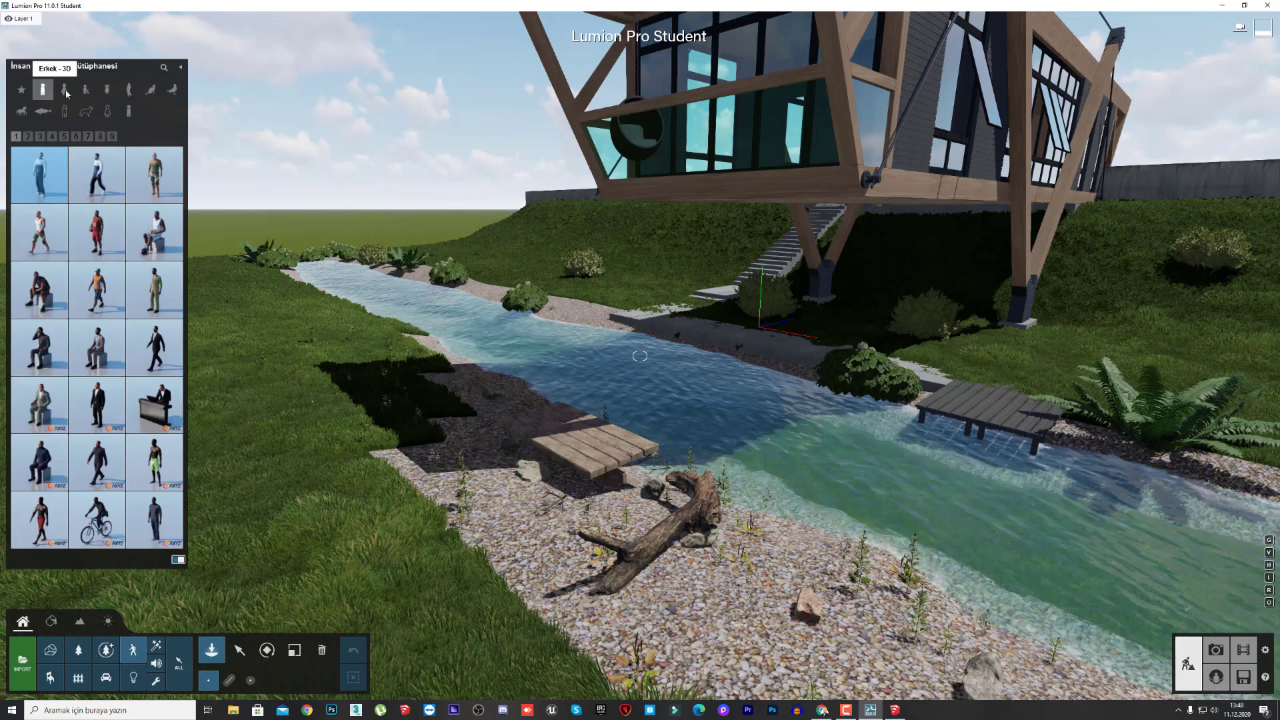
click(66, 93)
click(107, 90)
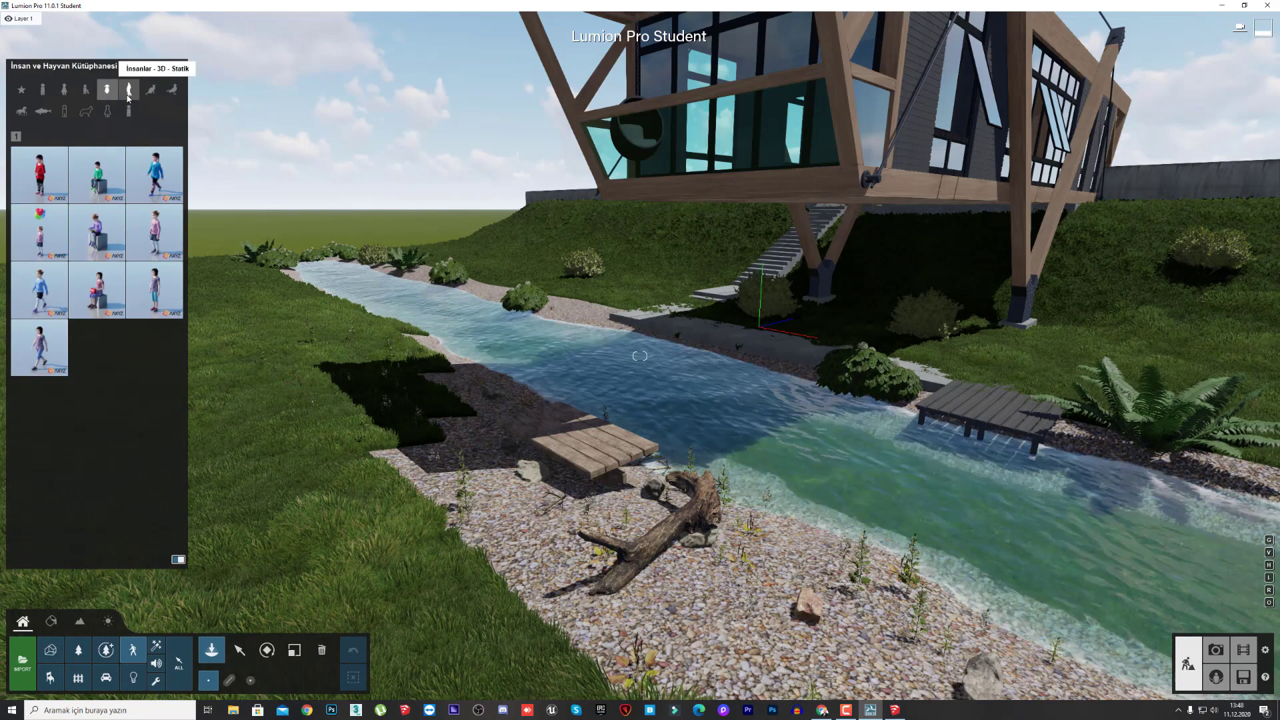
click(151, 91)
click(86, 89)
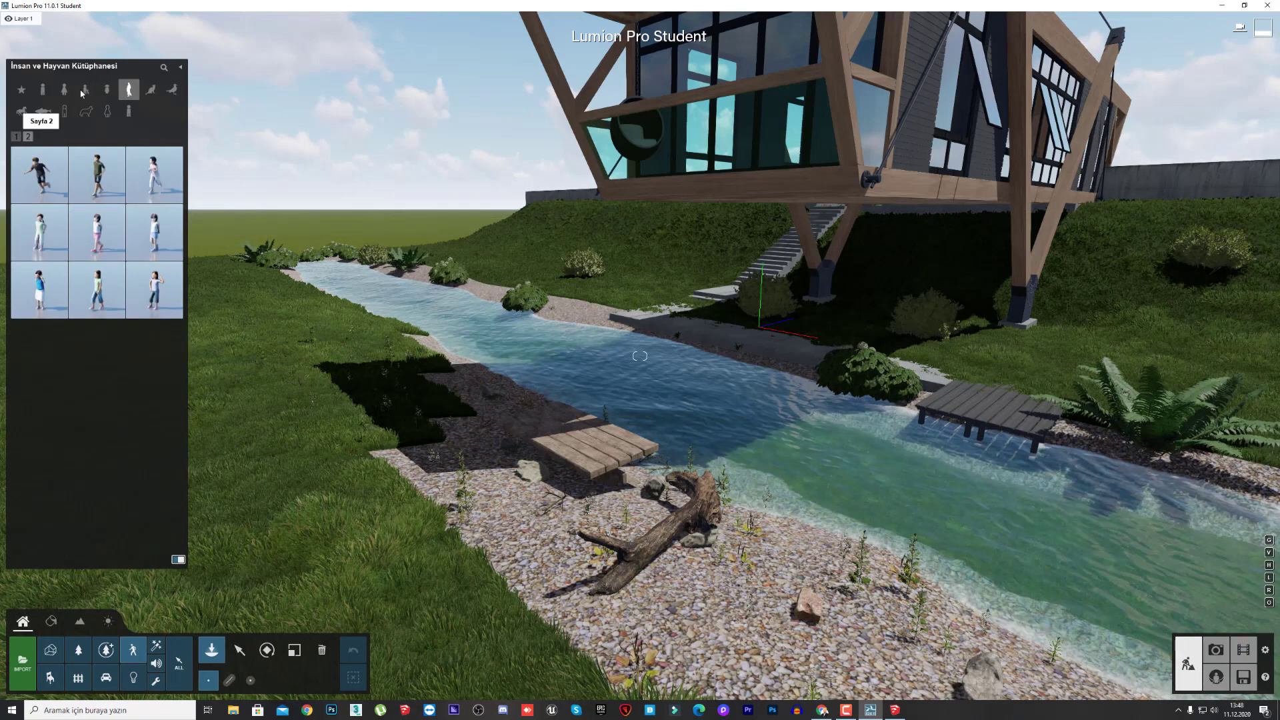
Place the seated elderly man with a cane from the 3D male models on the low wooden platform.
click(42, 89)
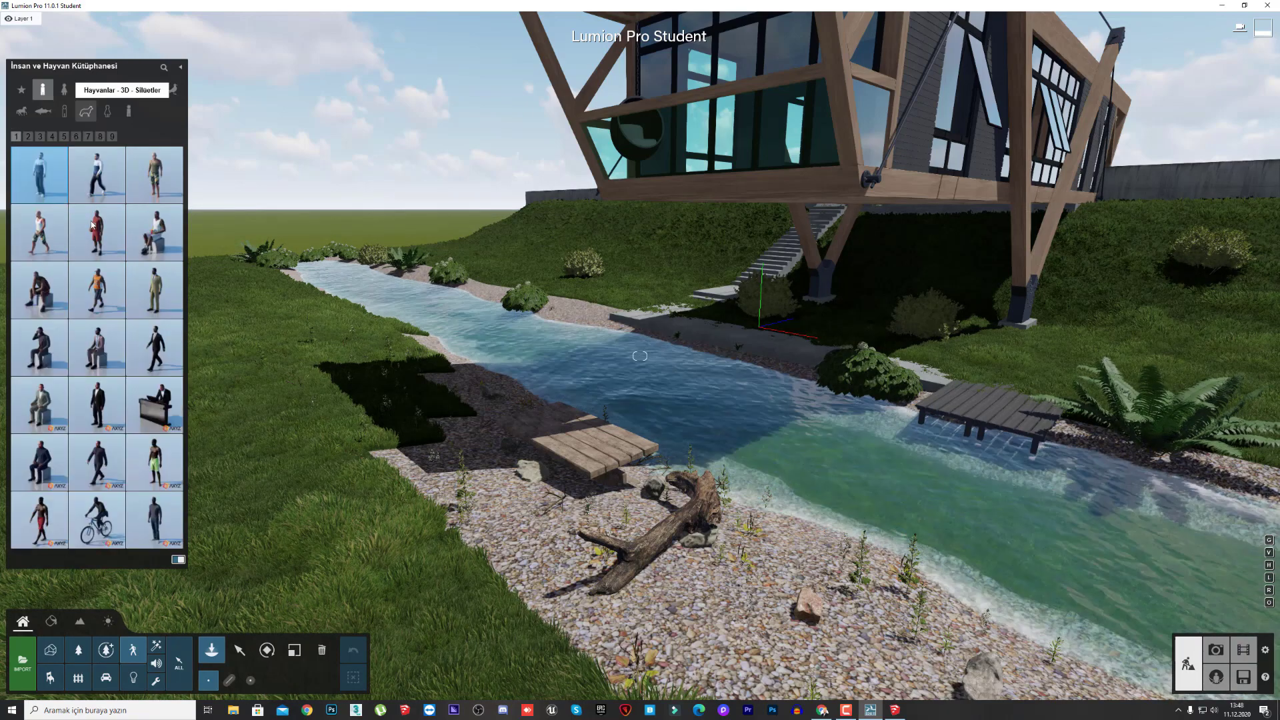
click(40, 136)
click(52, 136)
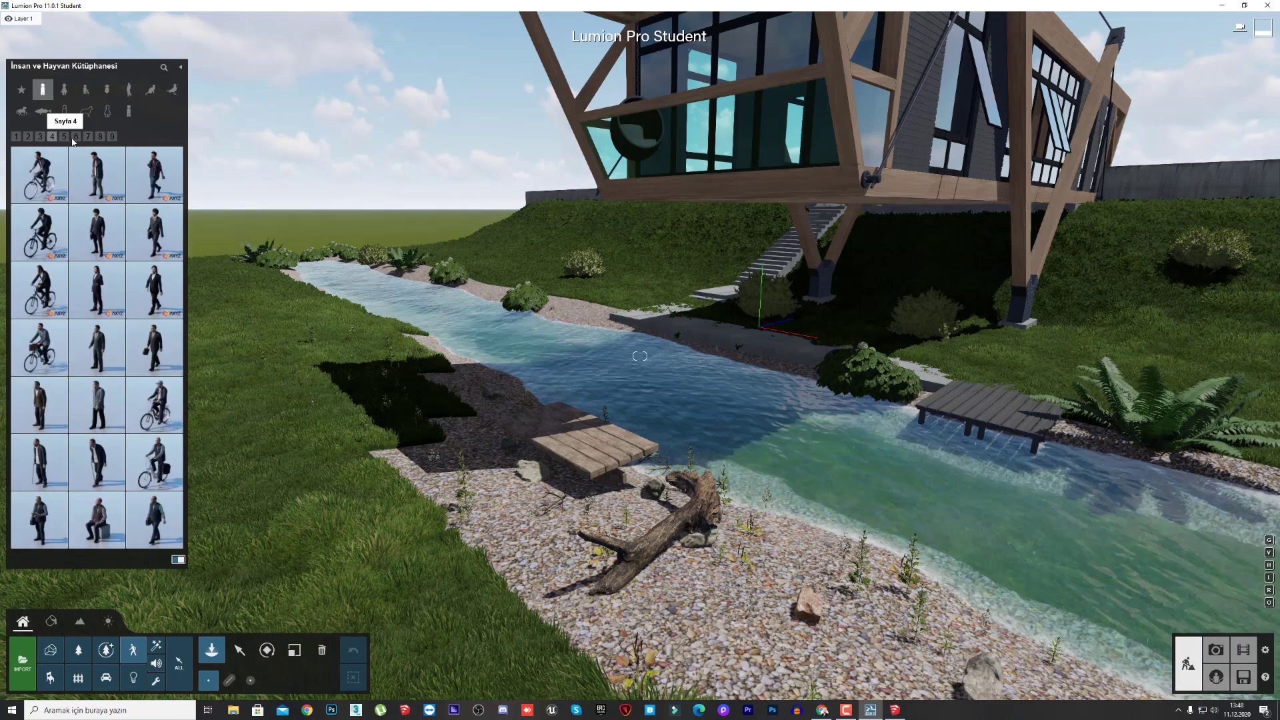
click(64, 136)
click(76, 136)
mouse_move(101, 292)
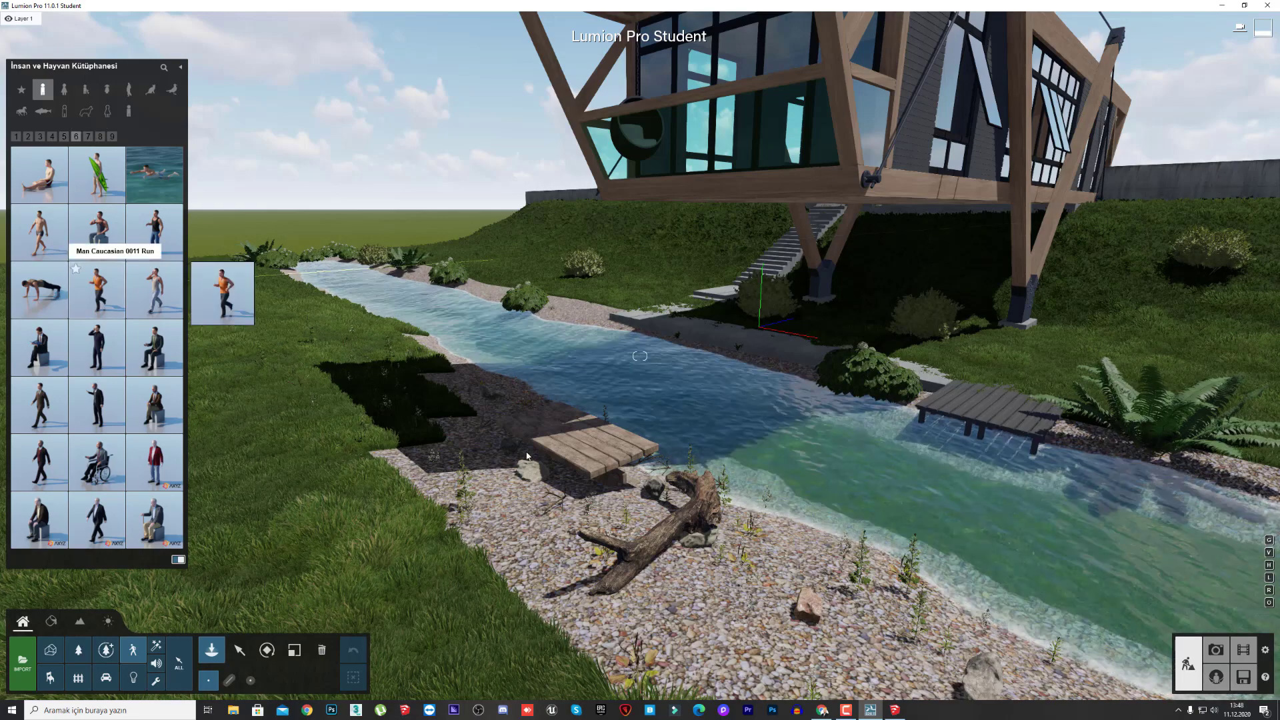
click(154, 520)
click(579, 426)
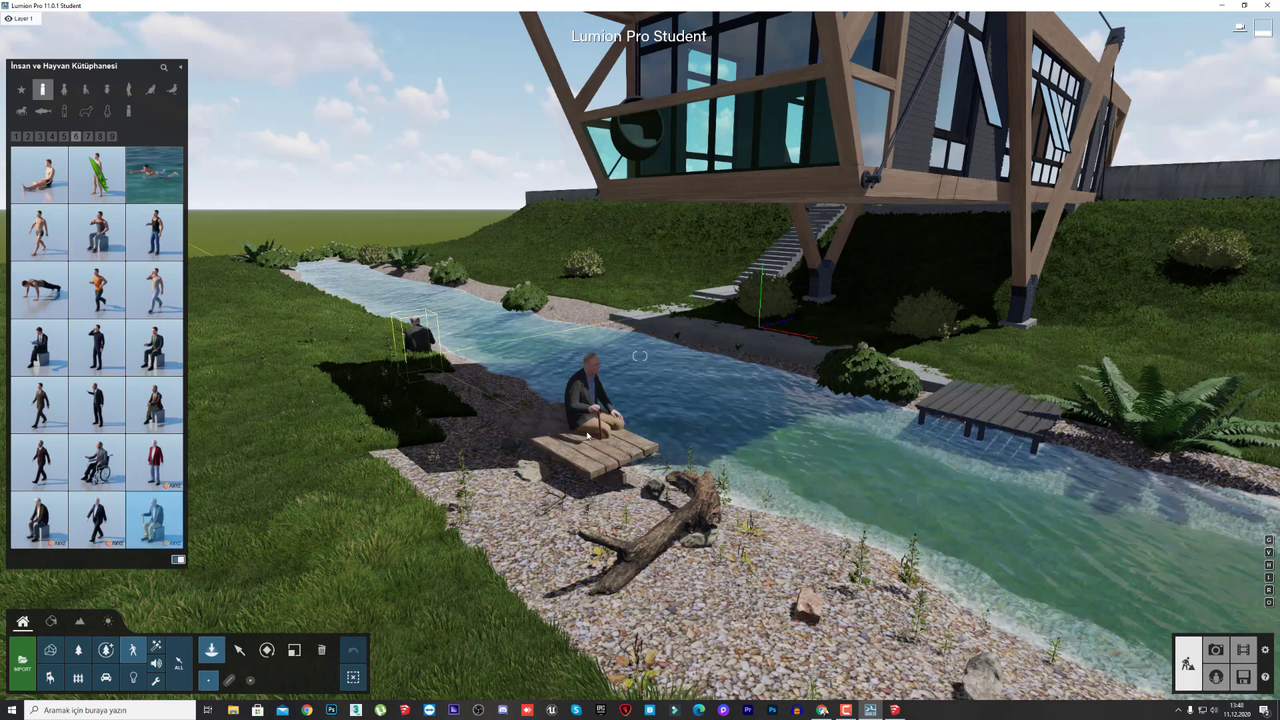
Rotate the seated elderly man on the low wooden platform to look across the river, and adjust his colour amount.
key(r)
drag(662, 425, 646, 398)
key(d)
right_drag(645, 398, 660, 320)
key(s)
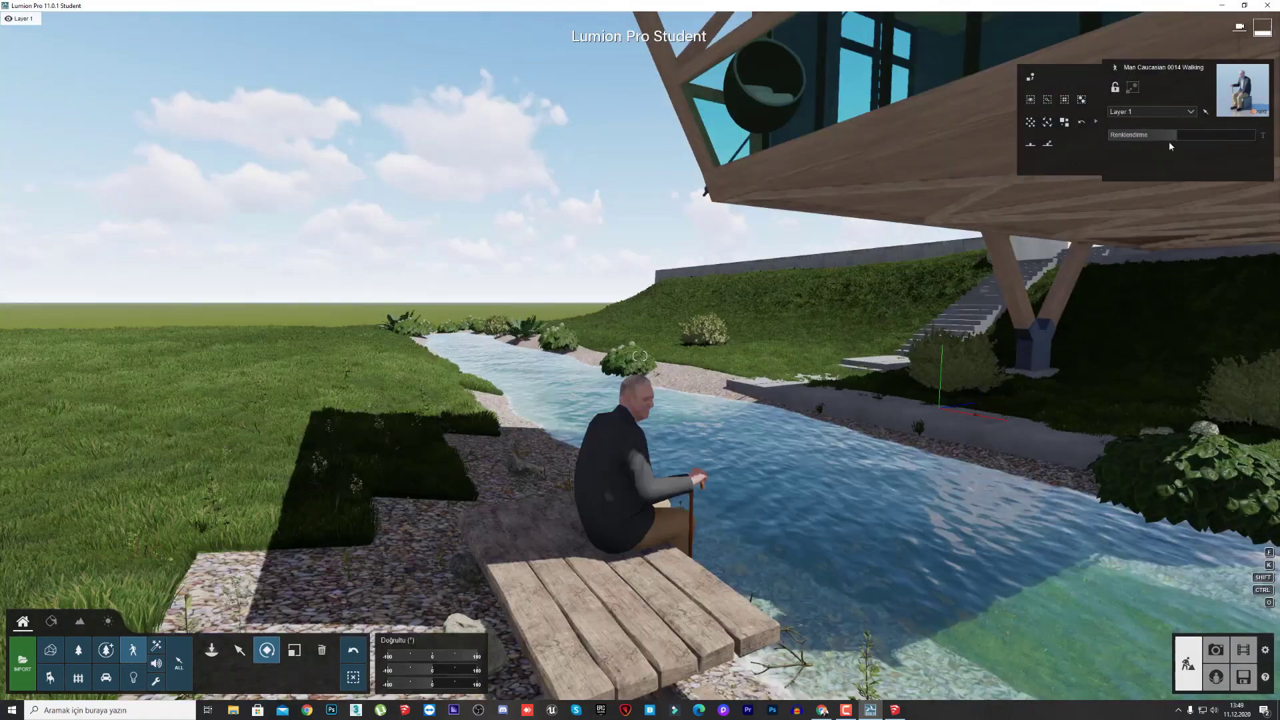
mouse_move(1169, 137)
mouse_down()
mouse_move(1132, 138)
mouse_move(1161, 137)
mouse_up()
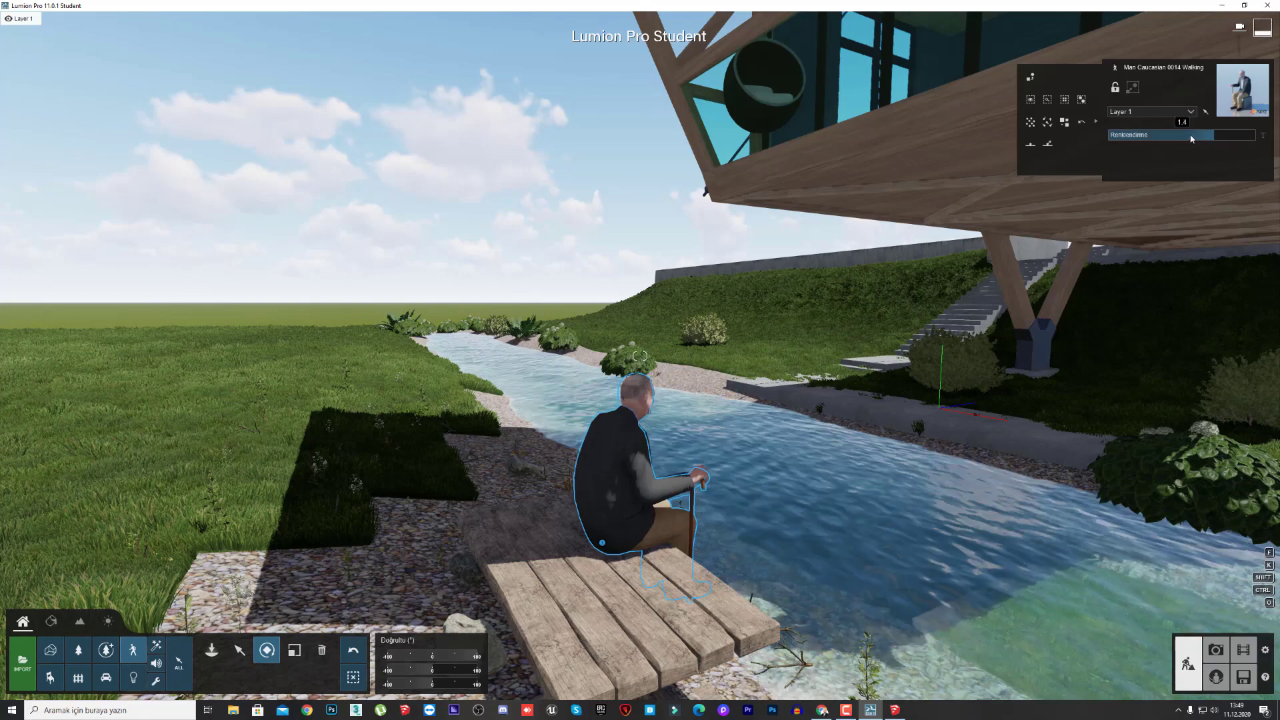
Try to conform the seated man to the terrain, and undo it.
click(1049, 142)
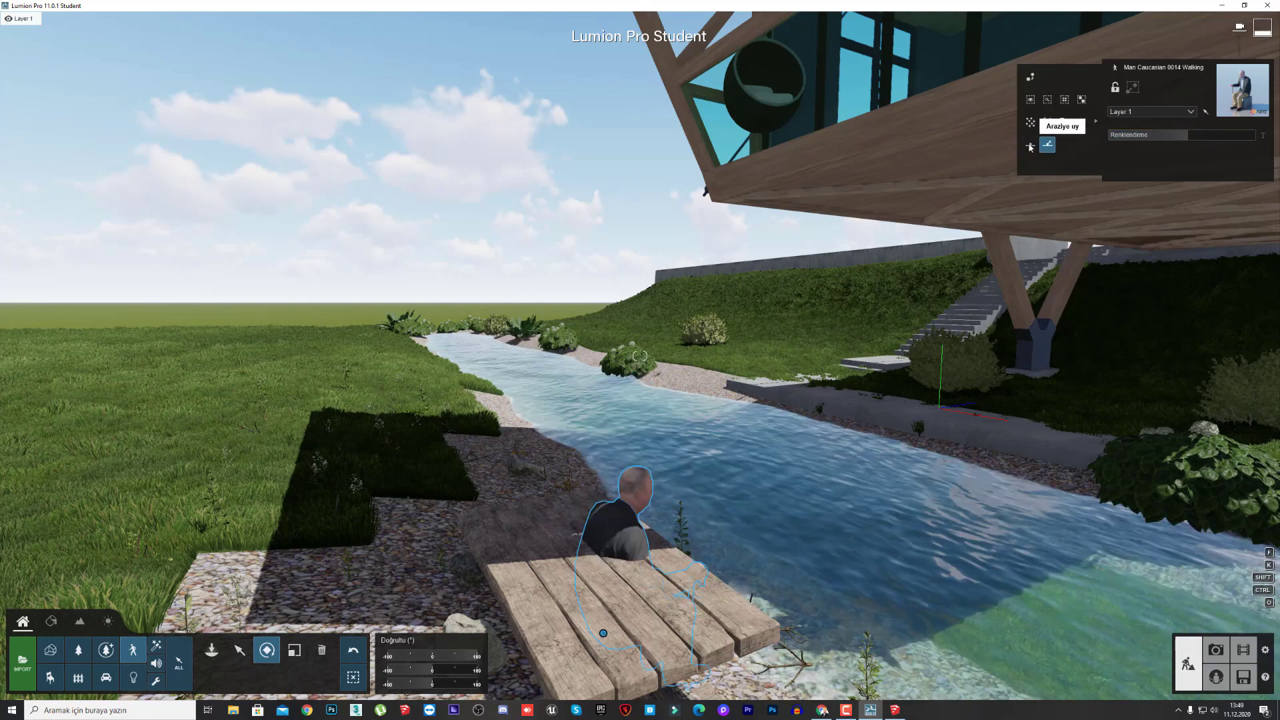
click(354, 650)
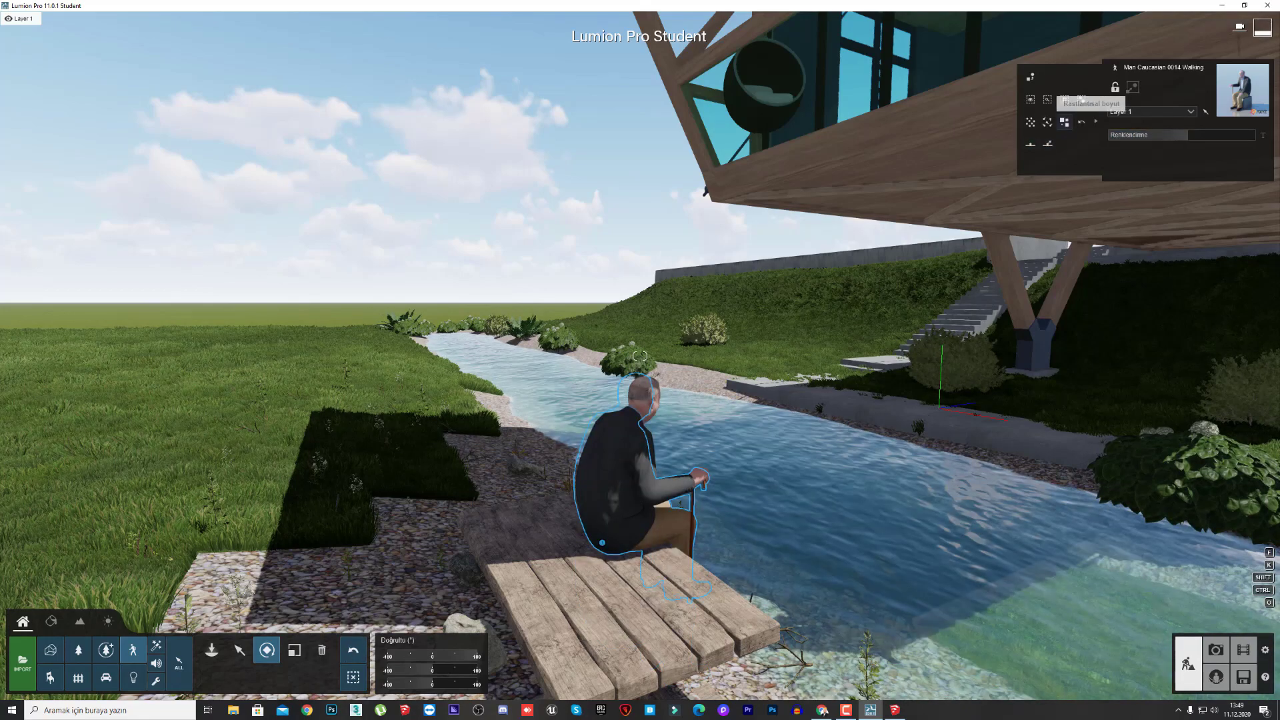
Lay out a line of mass-placed tall conifers diagonally across the lawn on the near side of the river.
key(s)
right_drag(640, 357, 640, 417)
key(s)
key(q)
right_drag(960, 320, 1133, 90)
key(e)
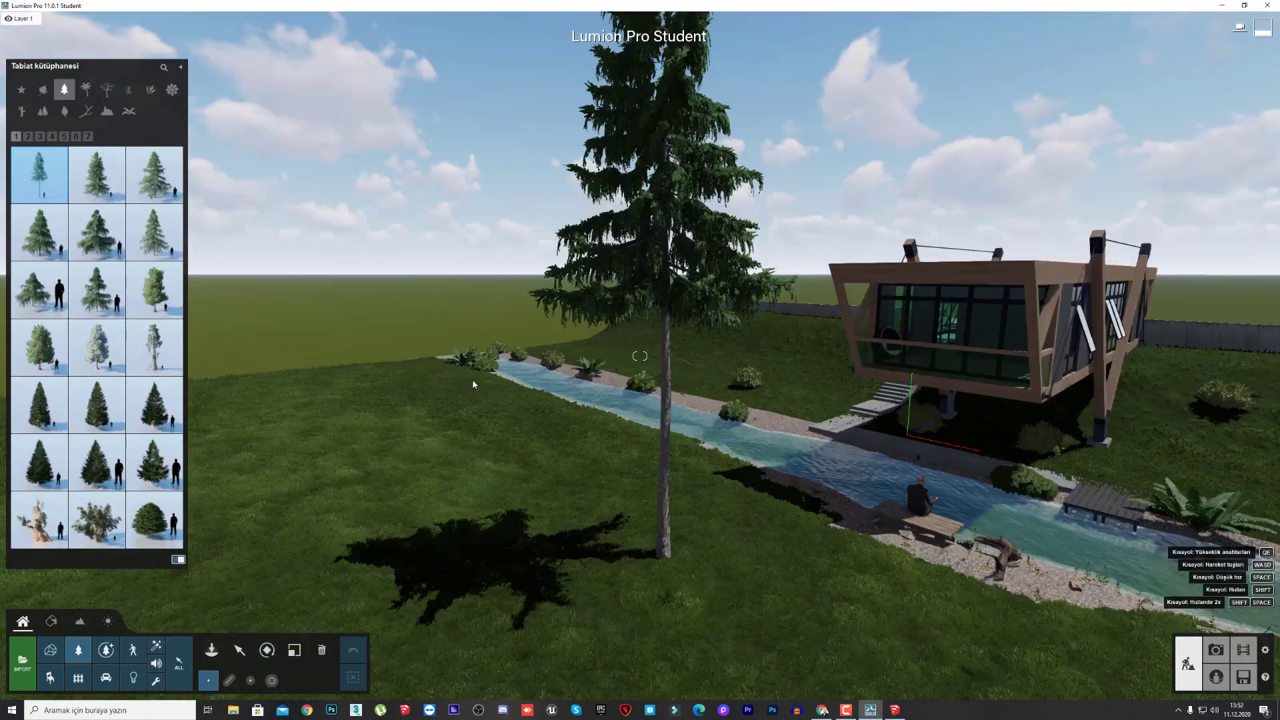
key(s)
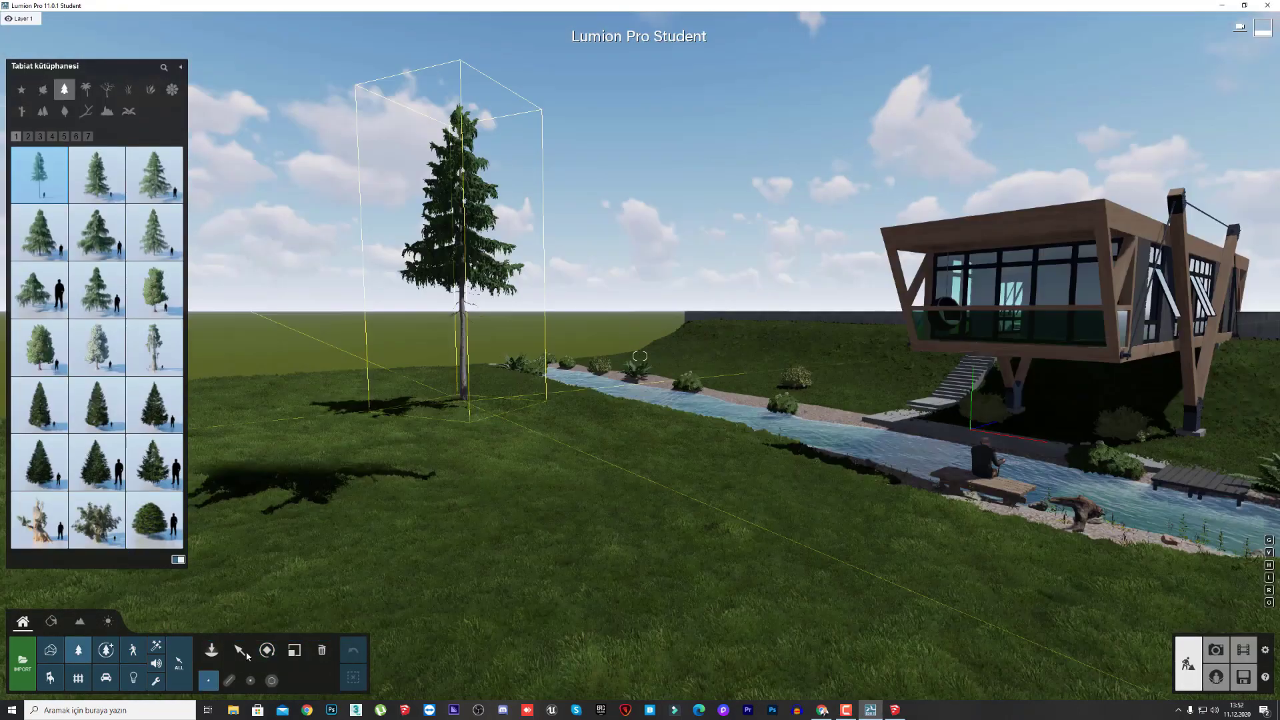
click(240, 650)
click(230, 680)
key(s)
right_drag(323, 349, 622, 369)
click(368, 294)
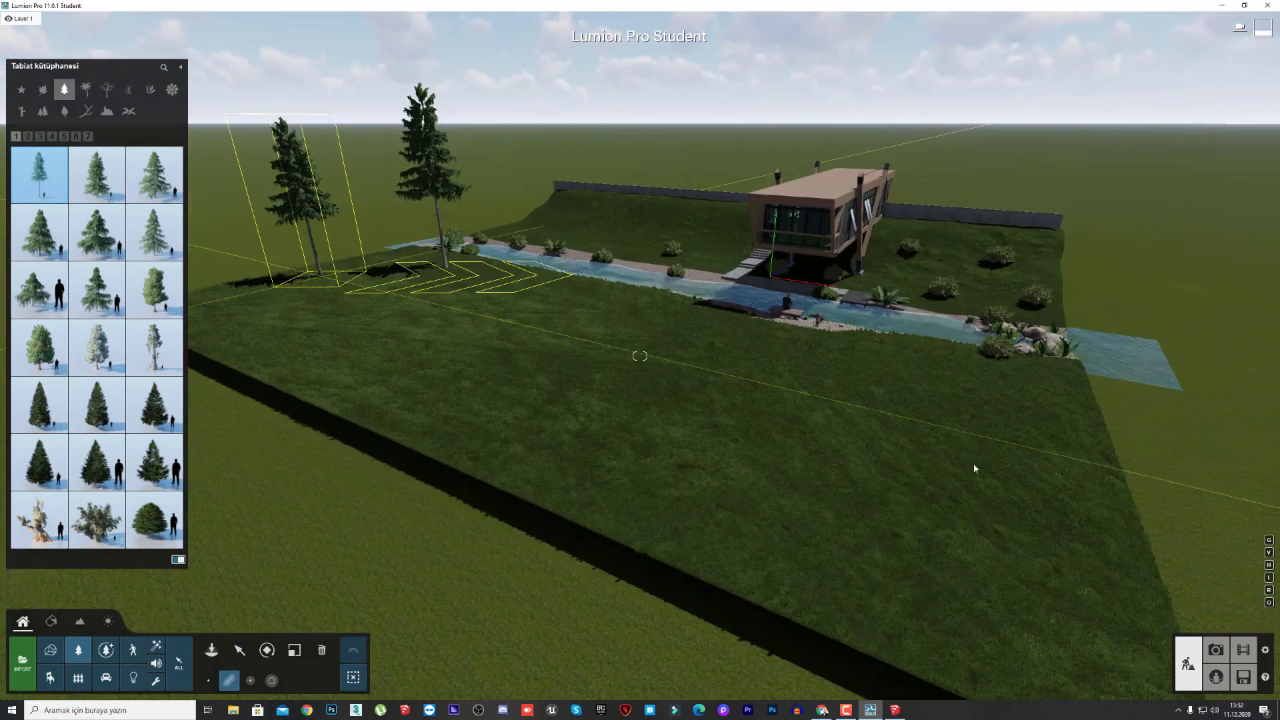
click(969, 464)
key(Return)
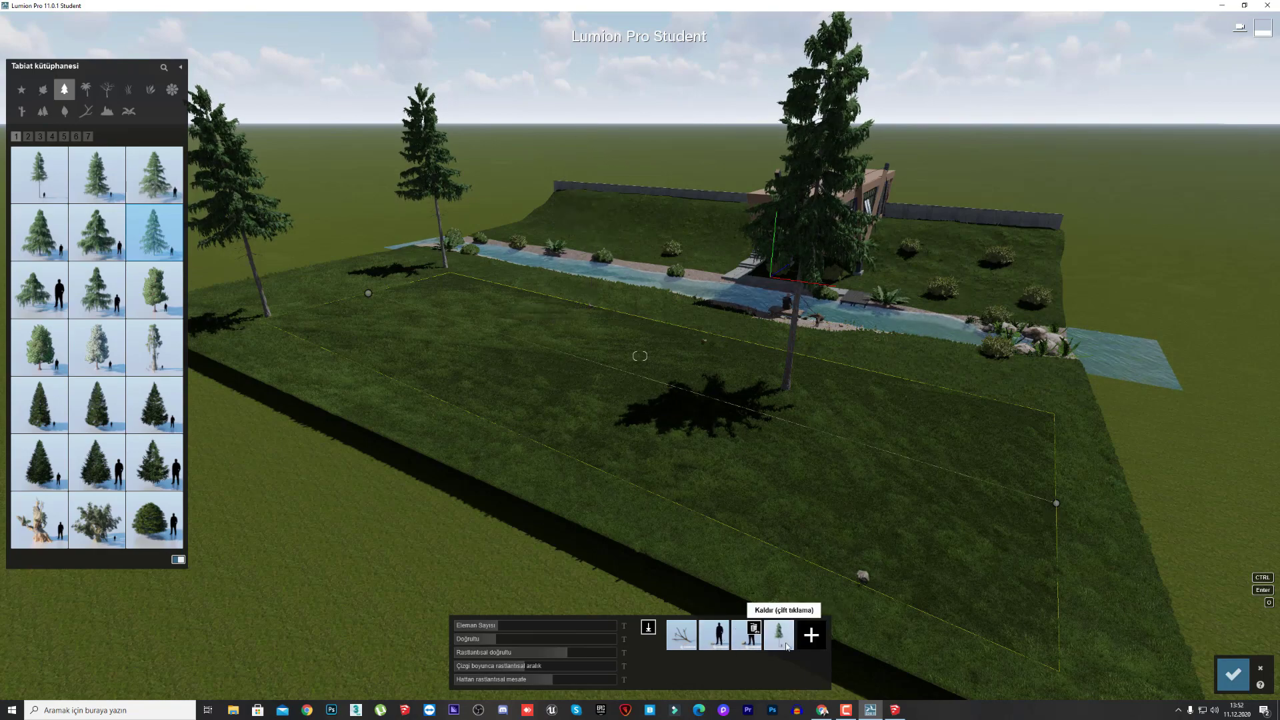
Remove the two unwanted models from the mass placement mix and add another conifer from the first conifer page.
double_click(755, 629)
double_click(737, 630)
key(a)
right_drag(801, 652, 880, 633)
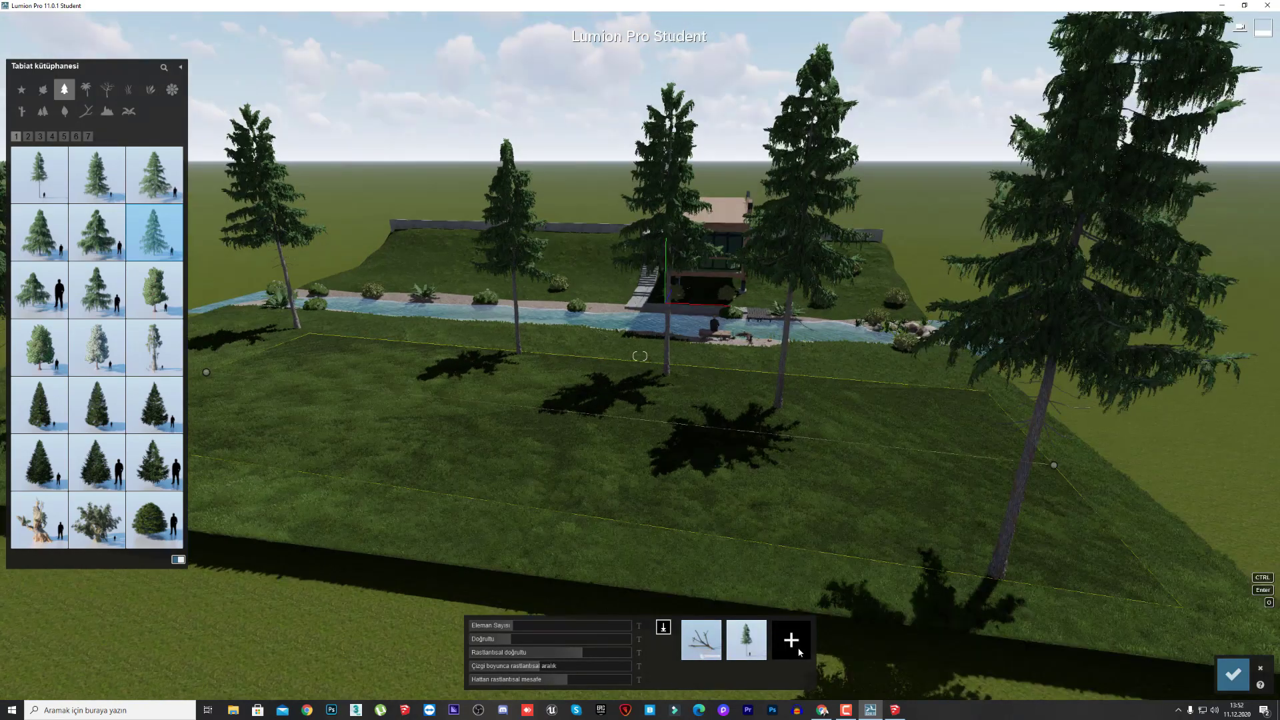
click(800, 652)
right_drag(800, 653, 721, 651)
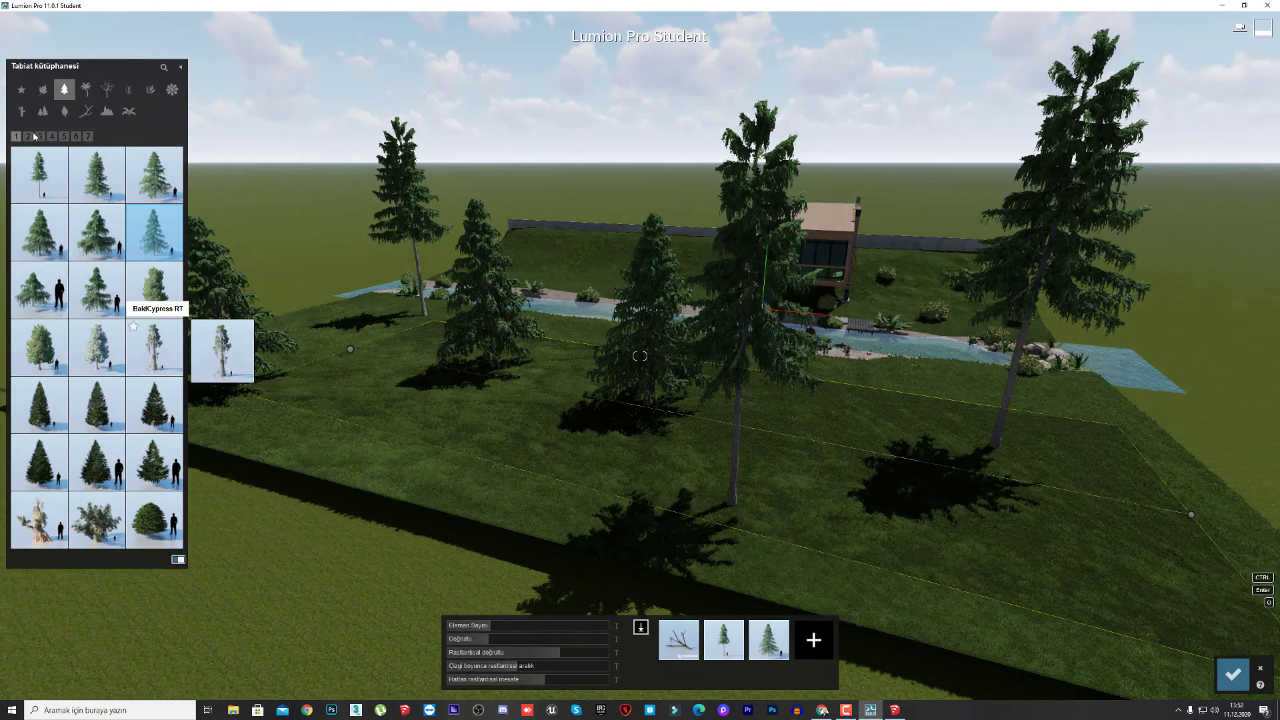
Extend the near-lawn tree mix with more conifers, ending with broad green models from the third conifer page.
scroll(98, 172, down, 1)
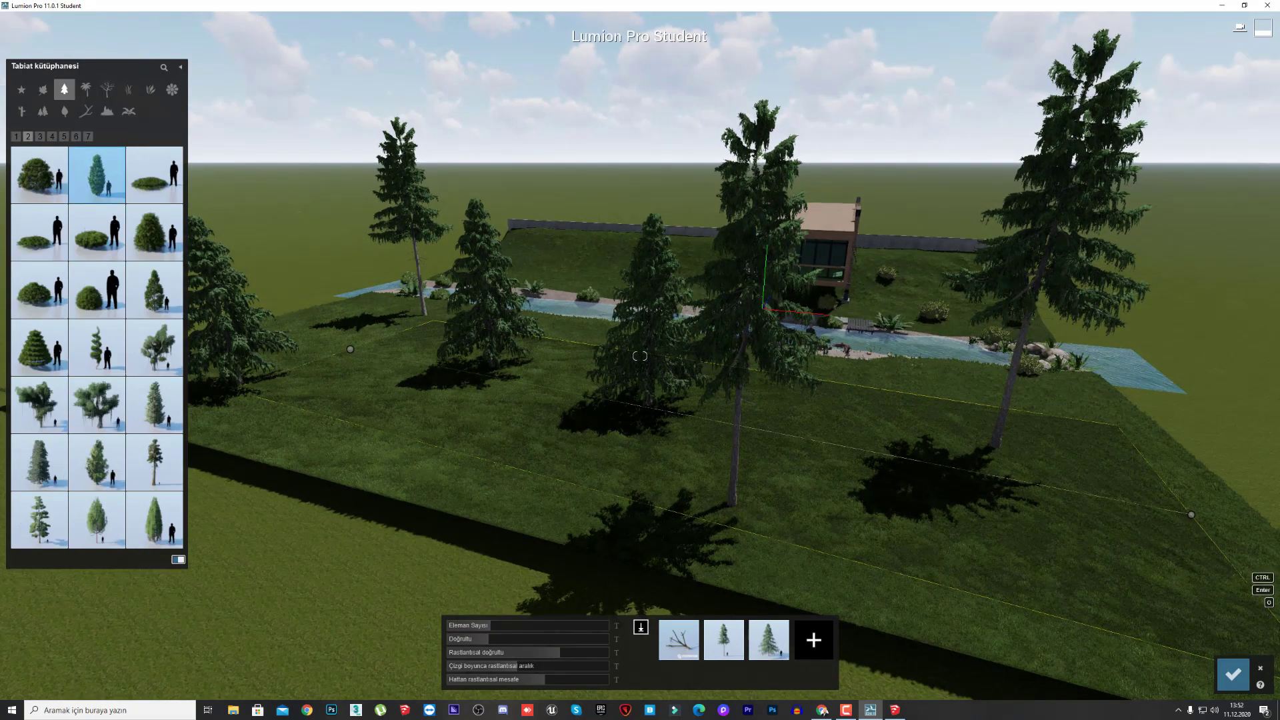
click(813, 640)
right_drag(700, 547, 708, 552)
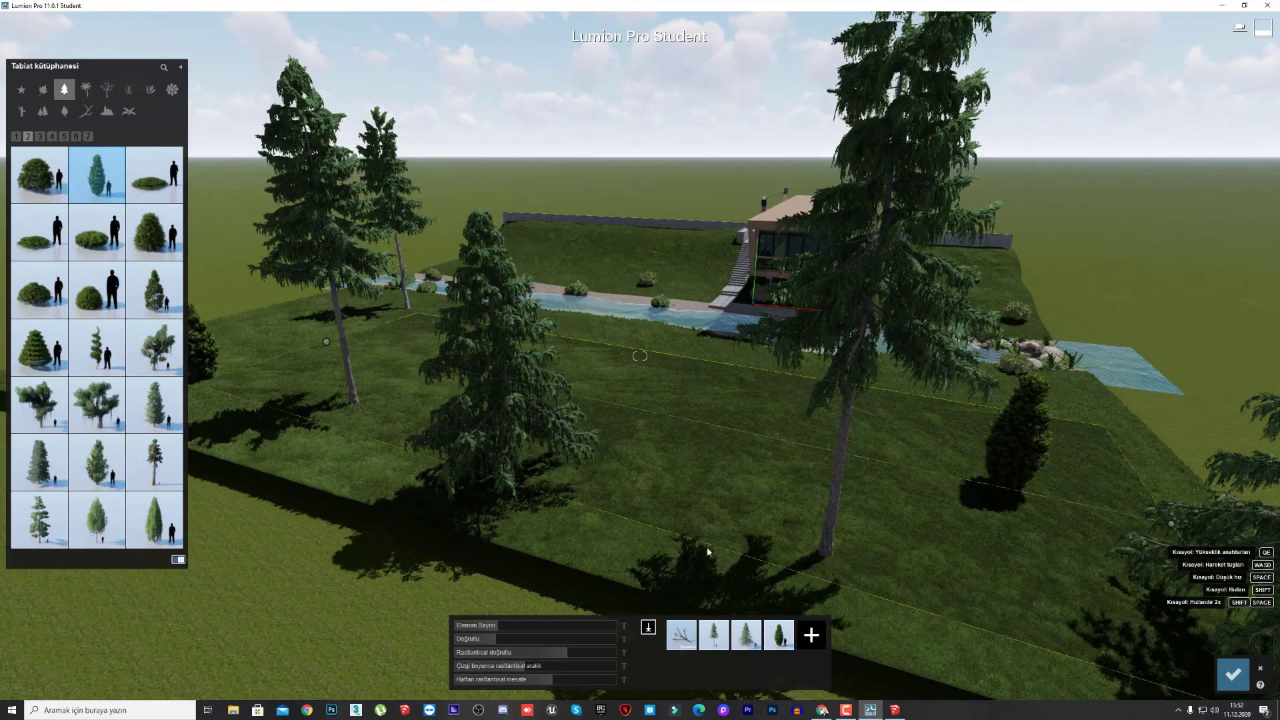
click(40, 138)
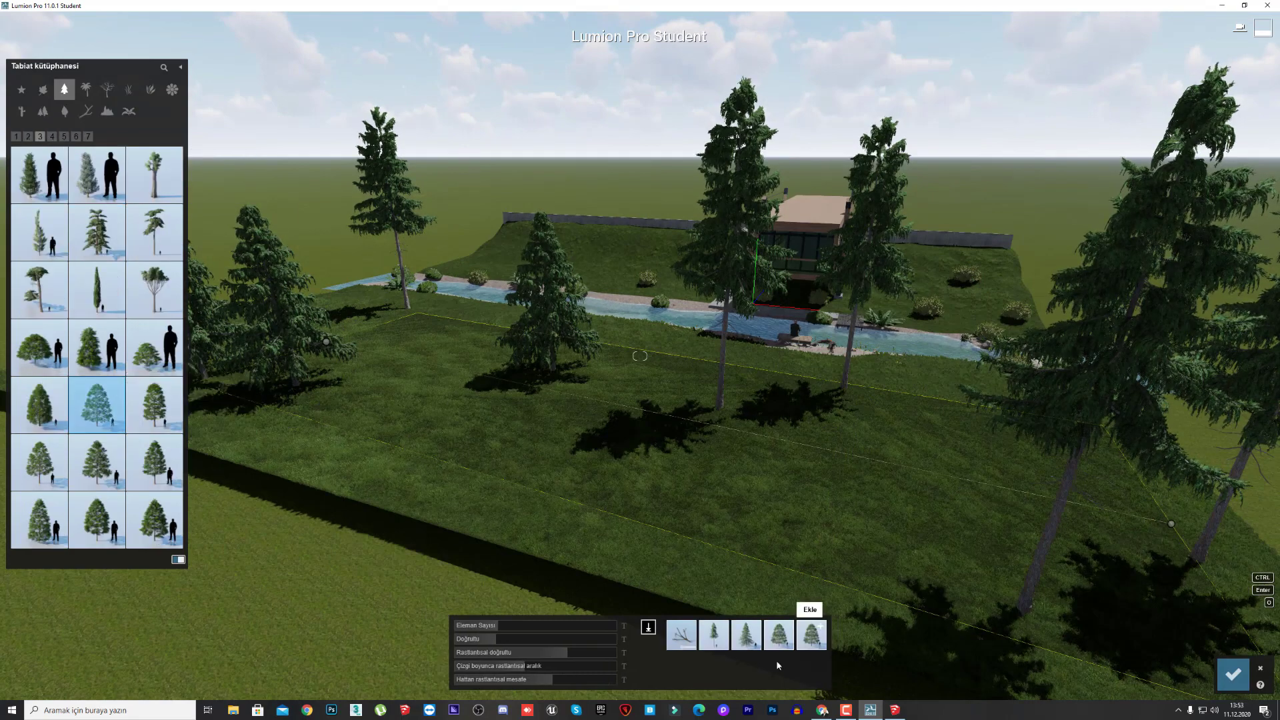
click(155, 463)
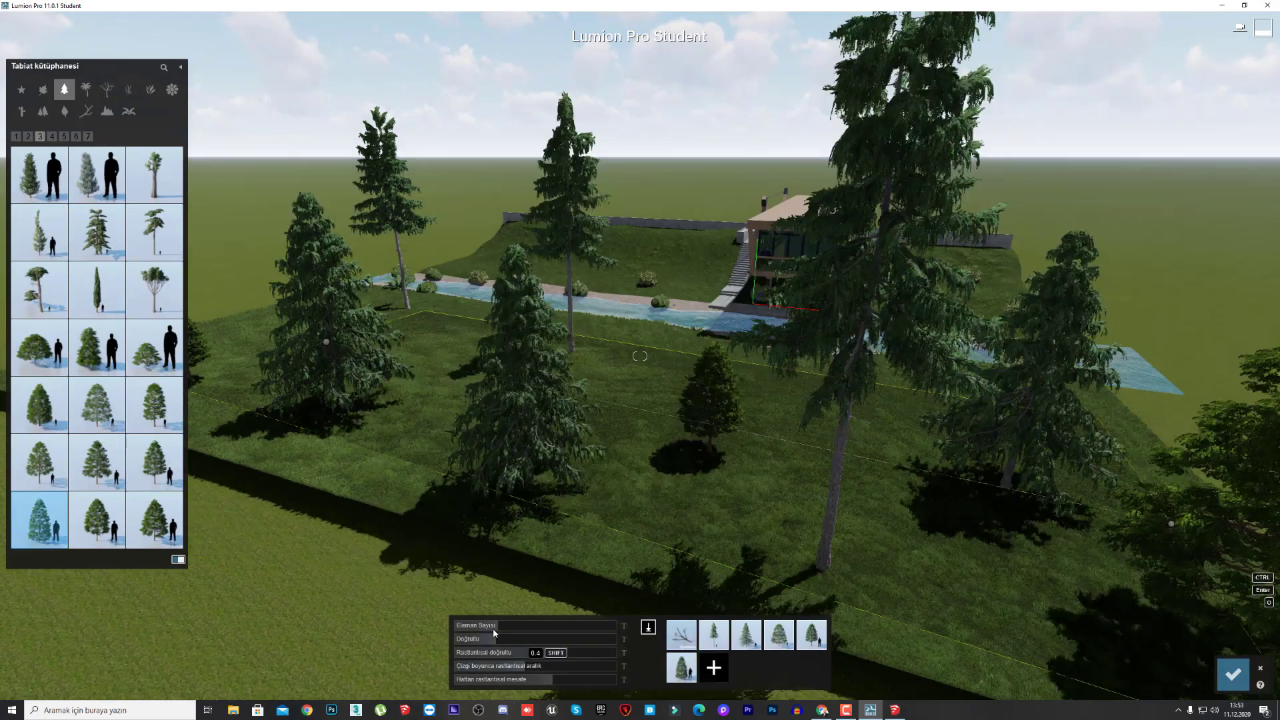
Increase the near-lawn trees' item count, direction, random direction and random distance from the line.
drag(554, 629, 538, 627)
right_drag(600, 467, 653, 441)
drag(553, 681, 575, 686)
key(w)
right_drag(587, 657, 684, 647)
key(s)
click(596, 657)
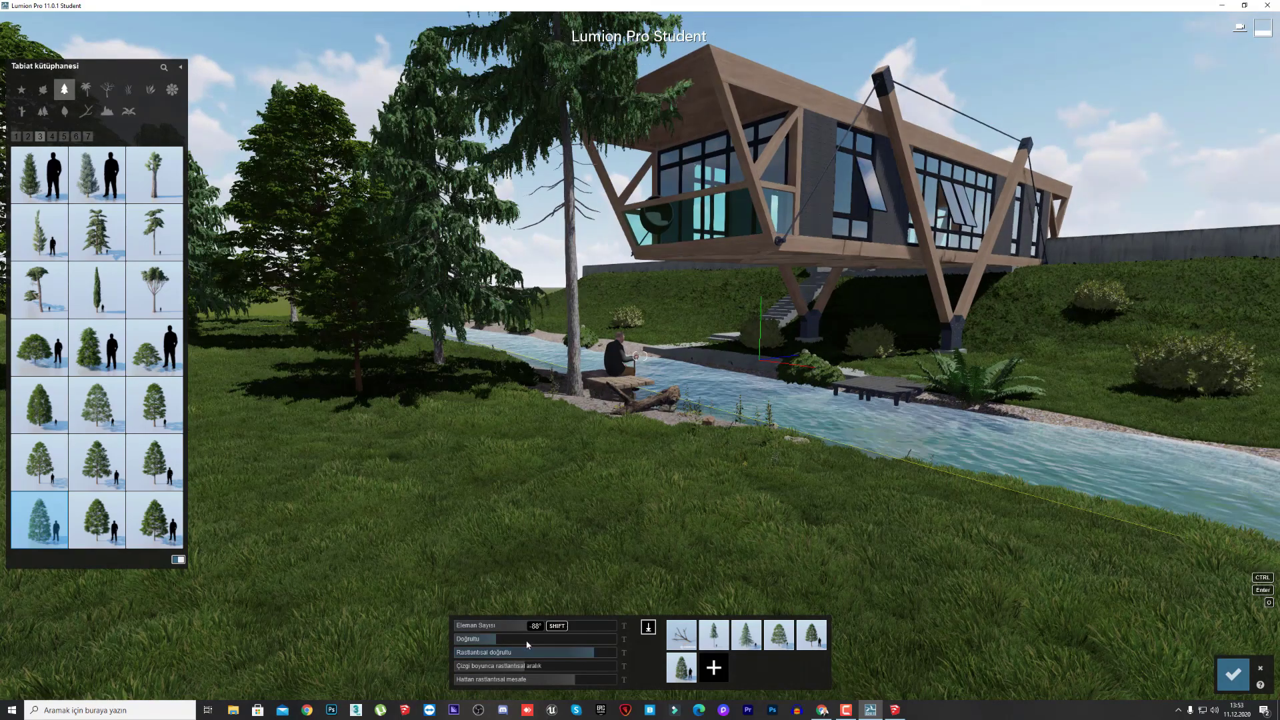
click(548, 642)
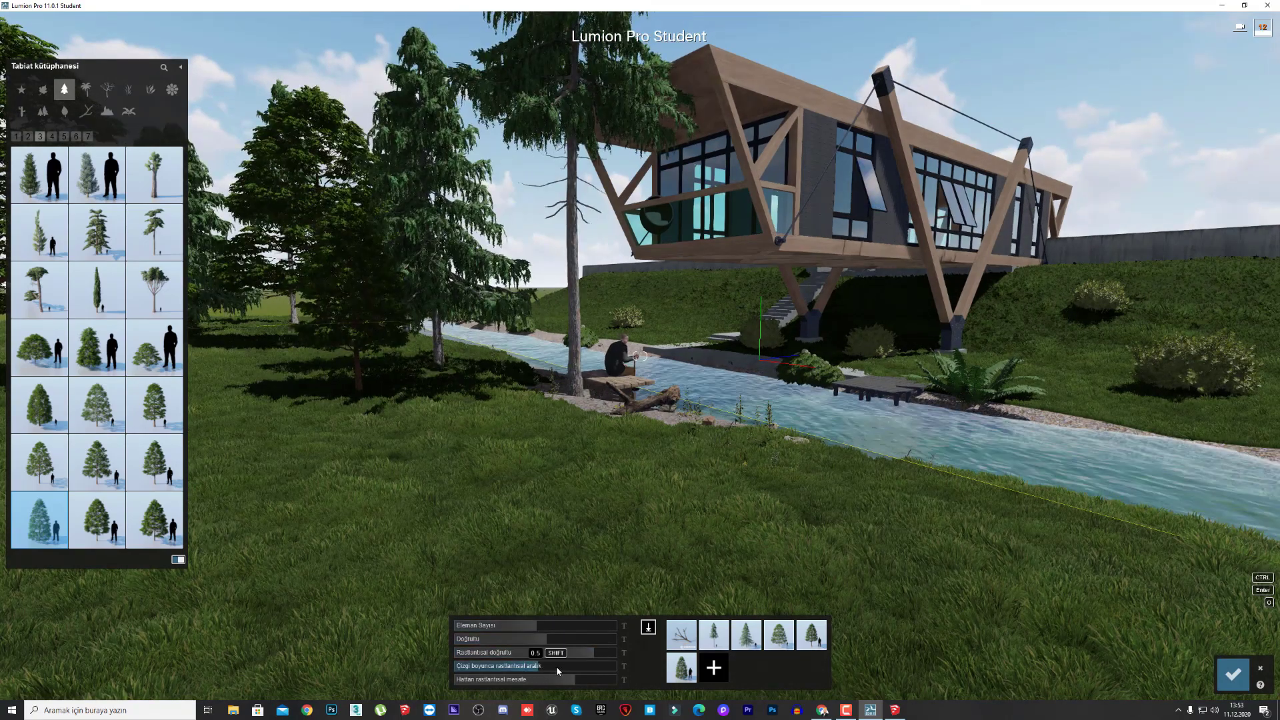
Reduce the near-lawn trees' item count and random distance from the line to clear the view of the house.
drag(553, 624, 529, 626)
right_drag(527, 521, 266, 520)
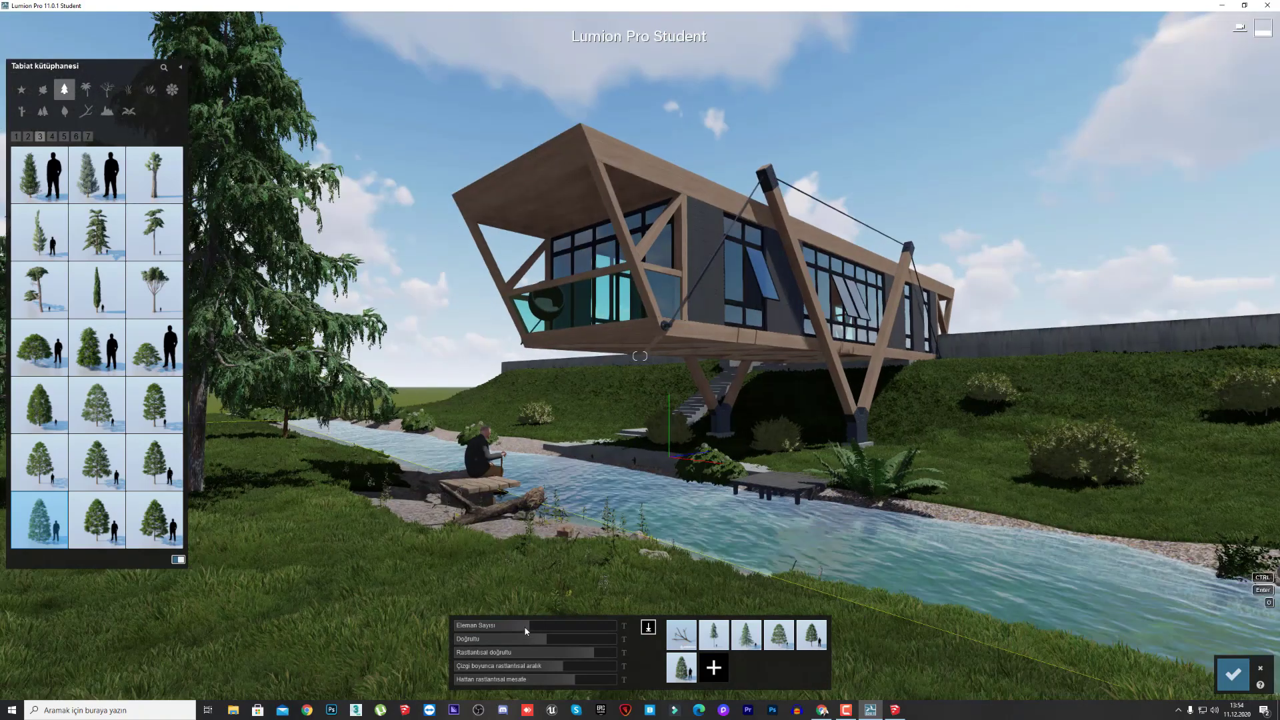
drag(524, 626, 511, 625)
right_drag(523, 520, 254, 667)
key(s)
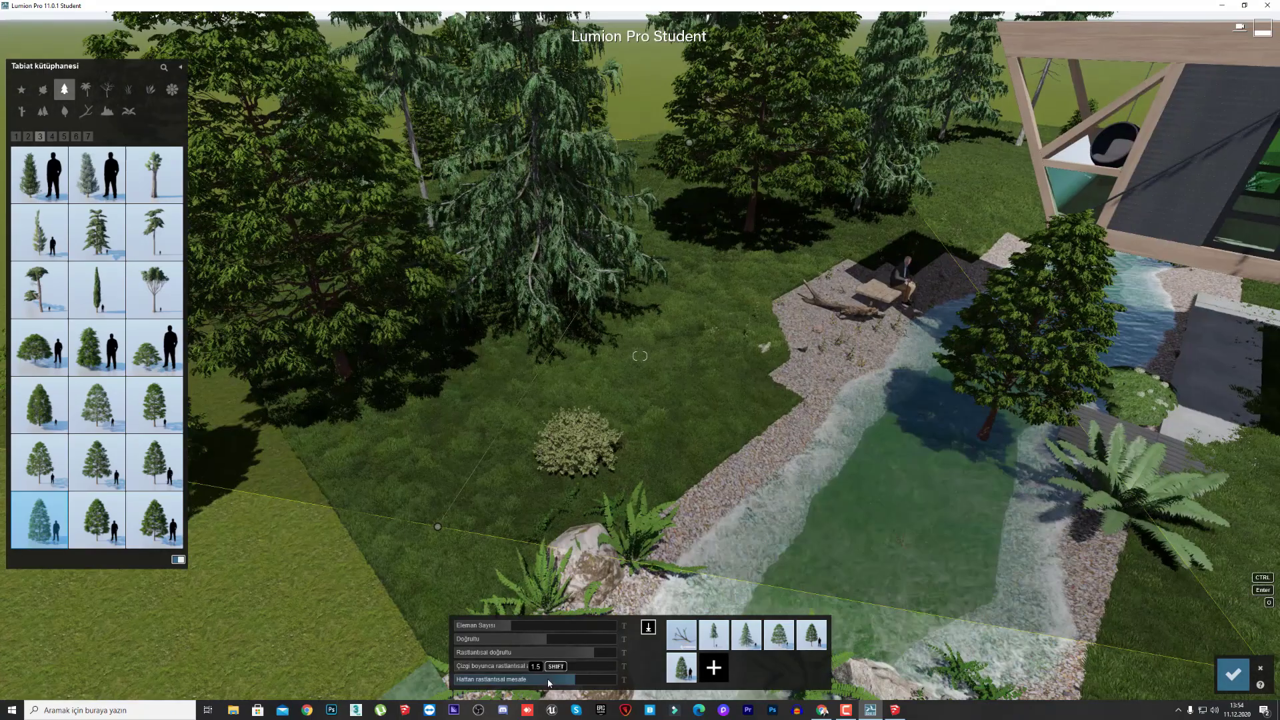
click(549, 679)
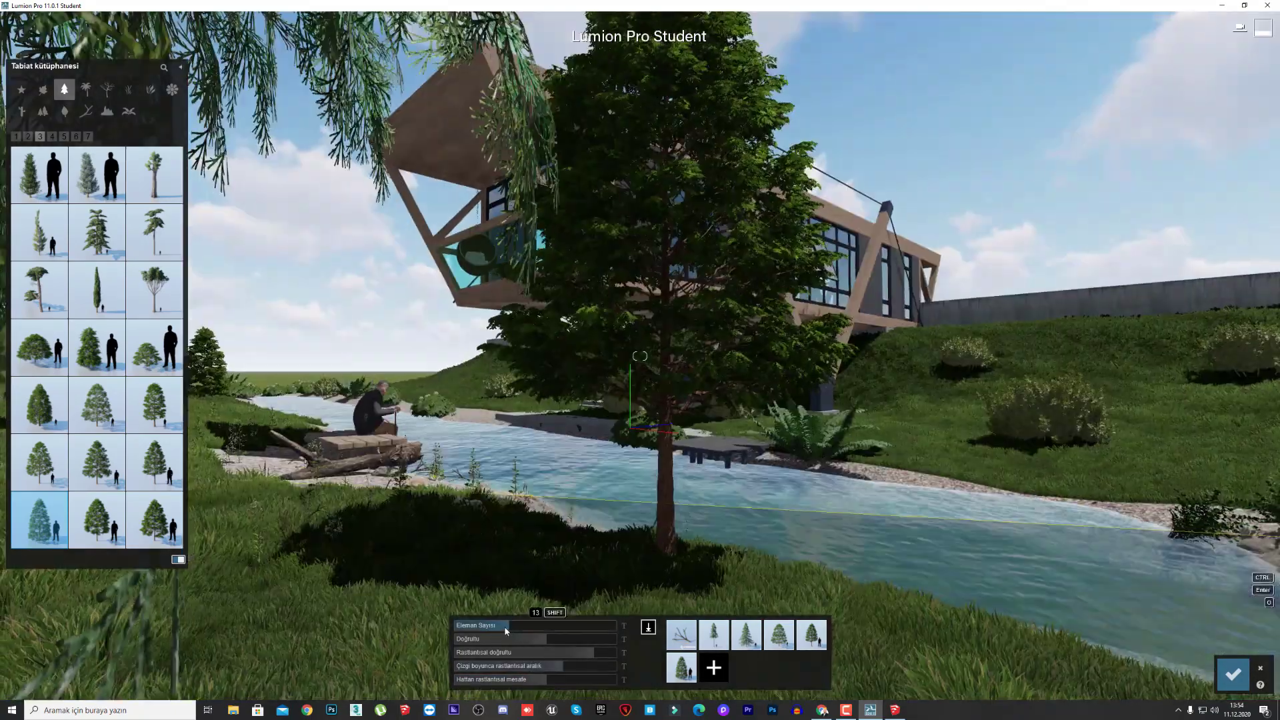
click(504, 626)
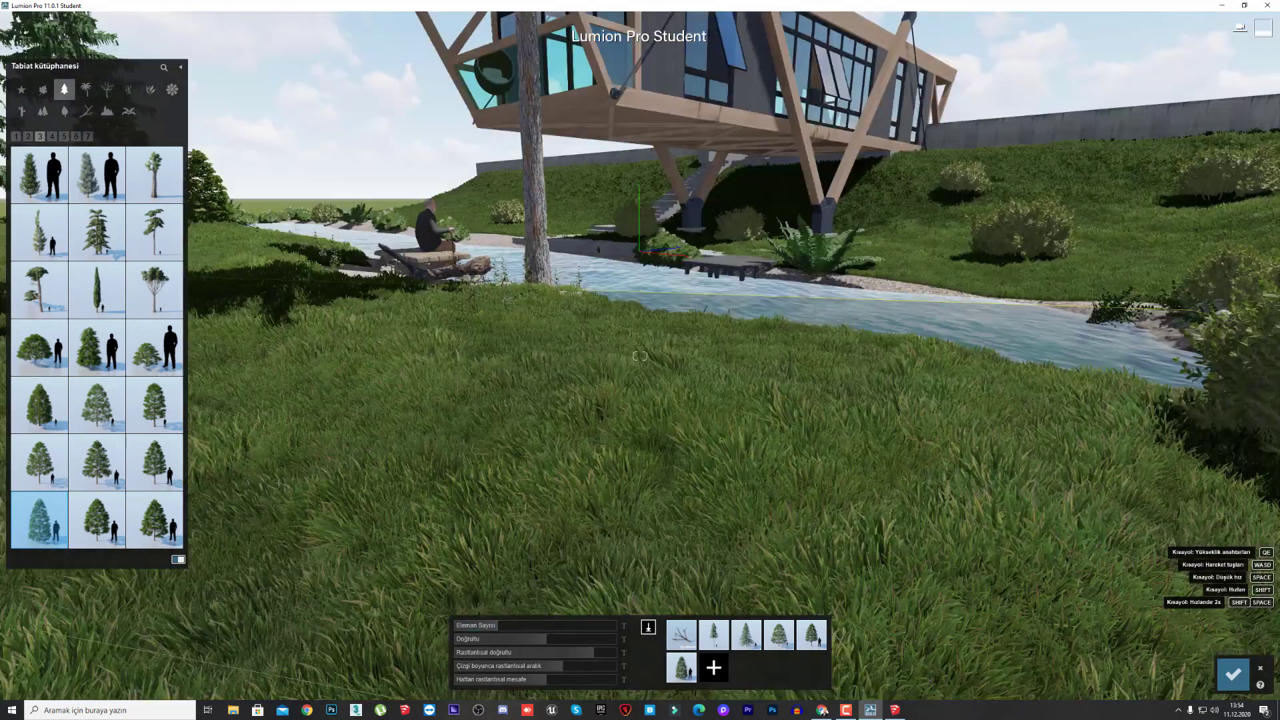
key(a)
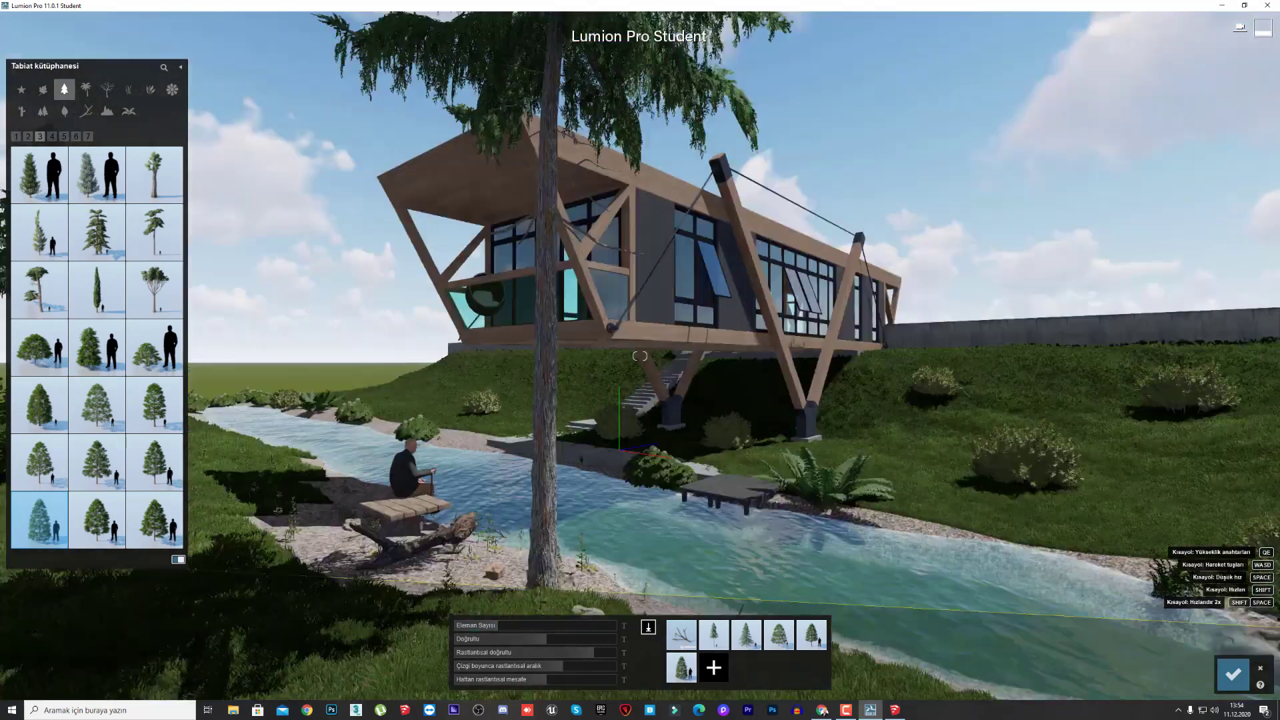
Finish the near-lawn trees and draw a second mass placement line along the far bank up to the concrete steps.
click(17, 137)
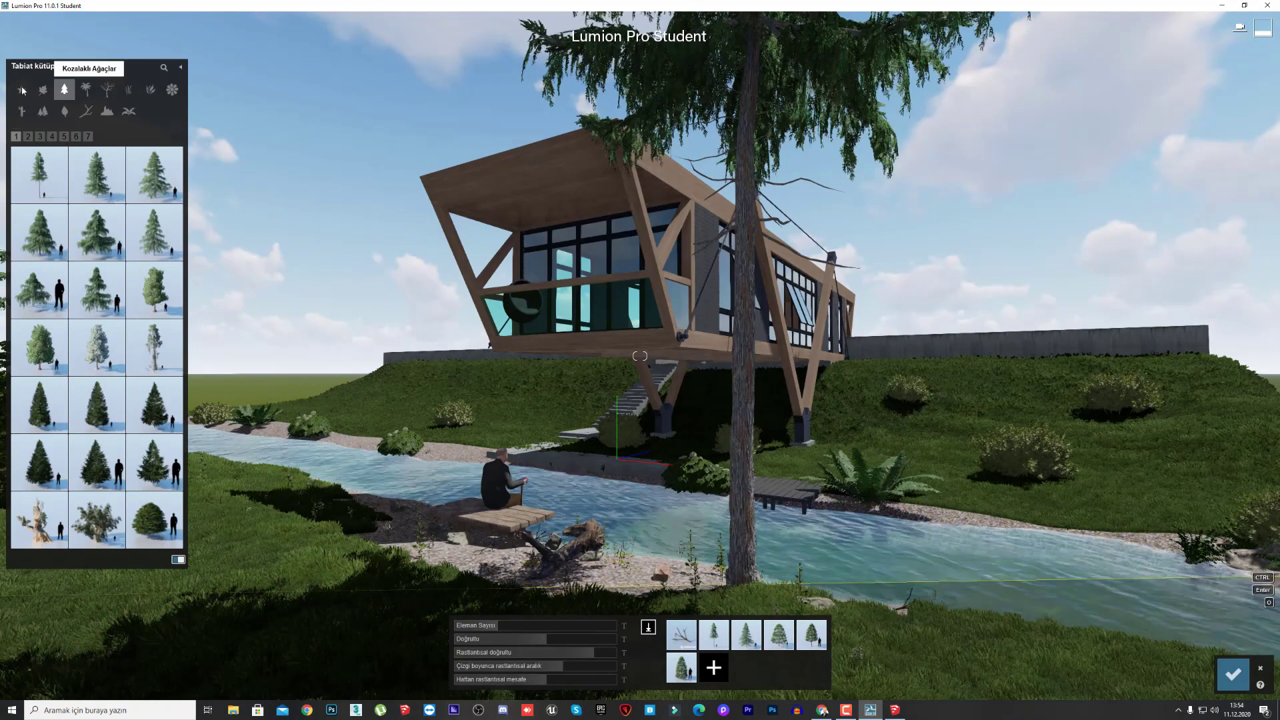
click(64, 90)
click(43, 111)
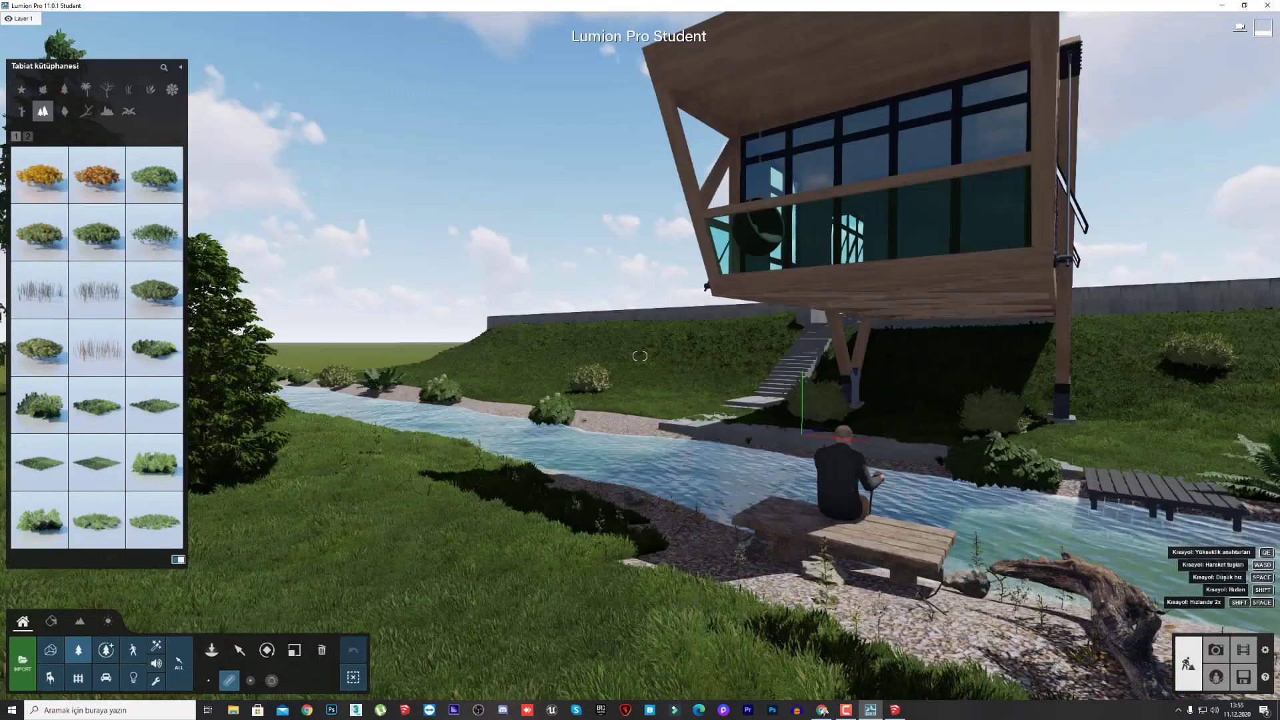
key(w)
key(q)
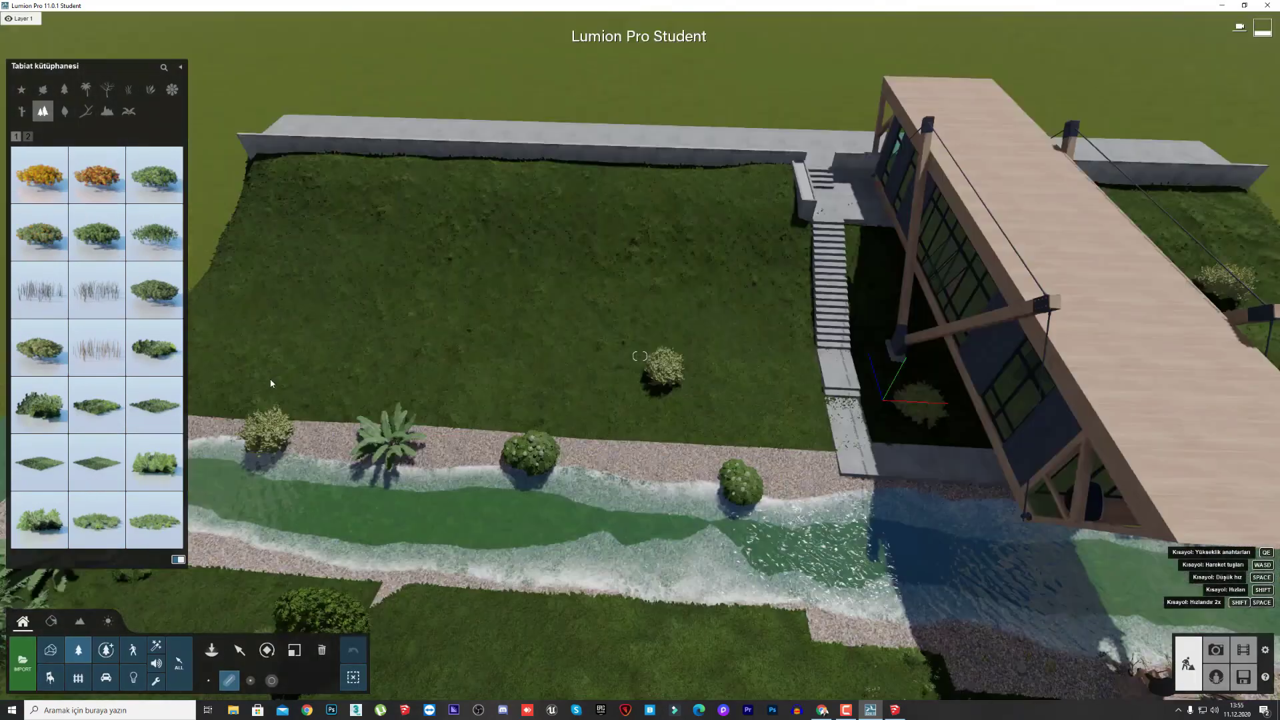
drag(271, 380, 834, 374)
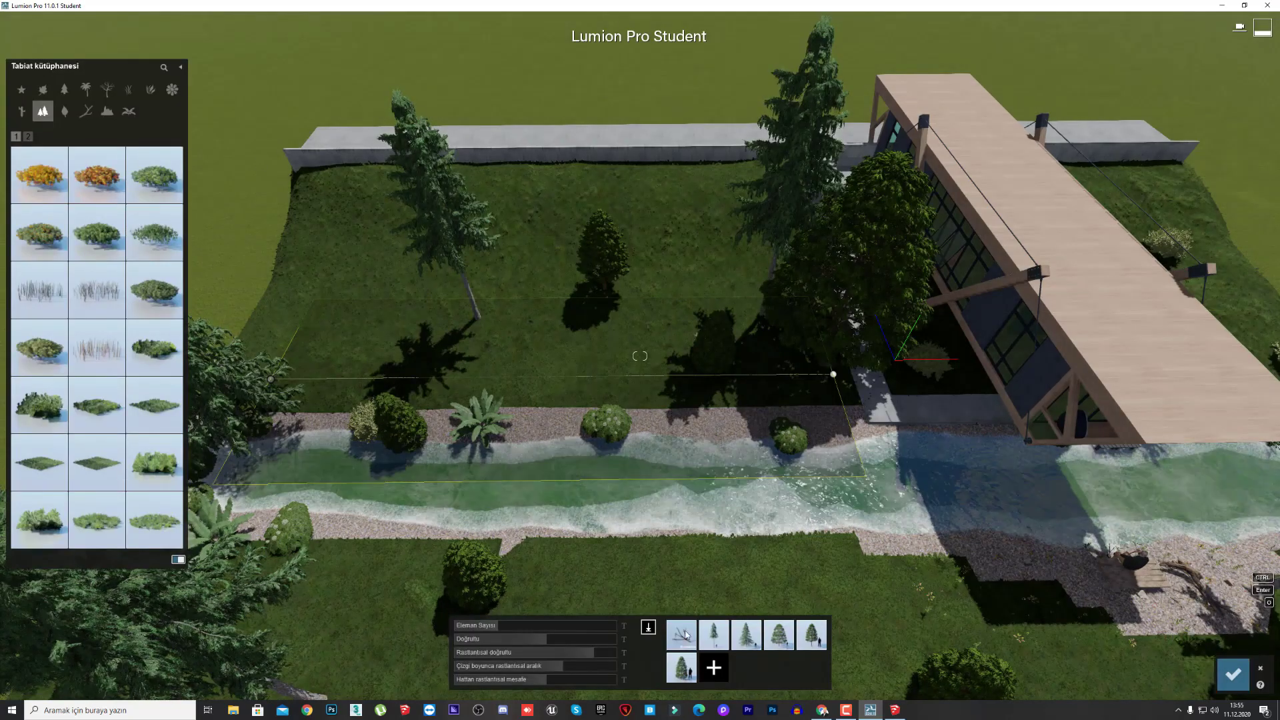
Add the second bare tree from the leafless trees category to the far-bank placement mix.
right_drag(624, 421, 546, 327)
key(w)
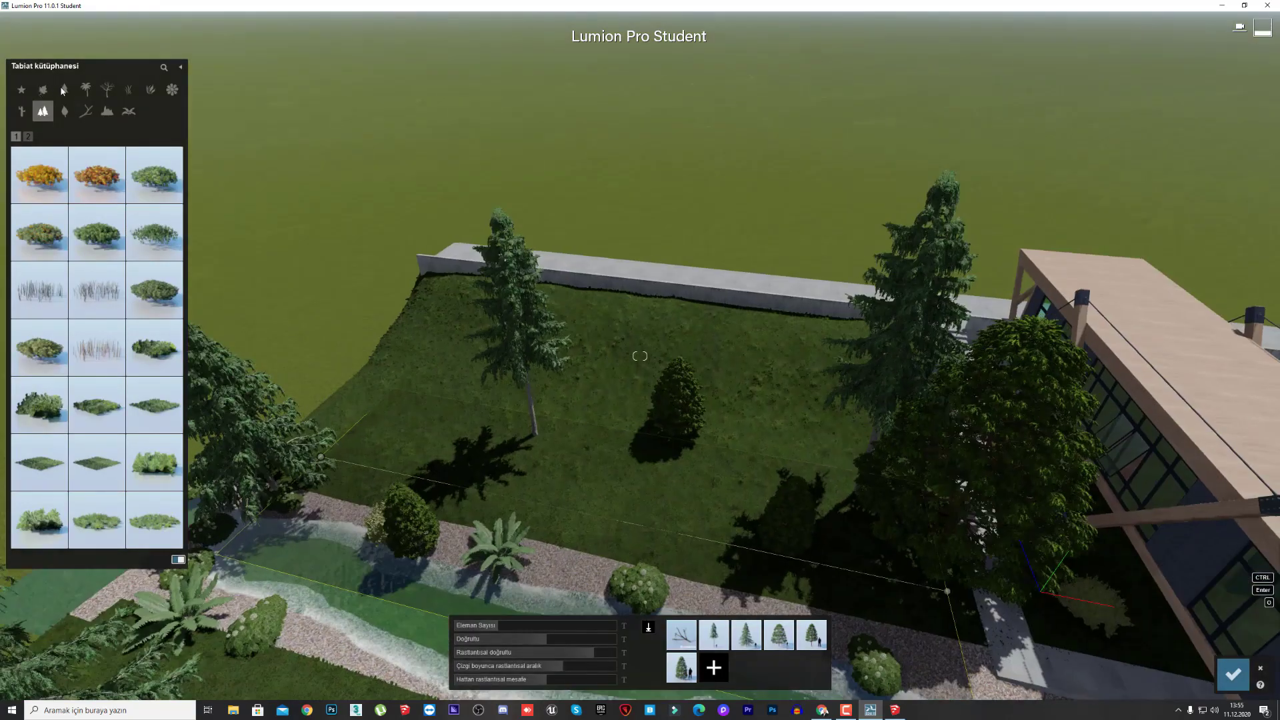
click(107, 90)
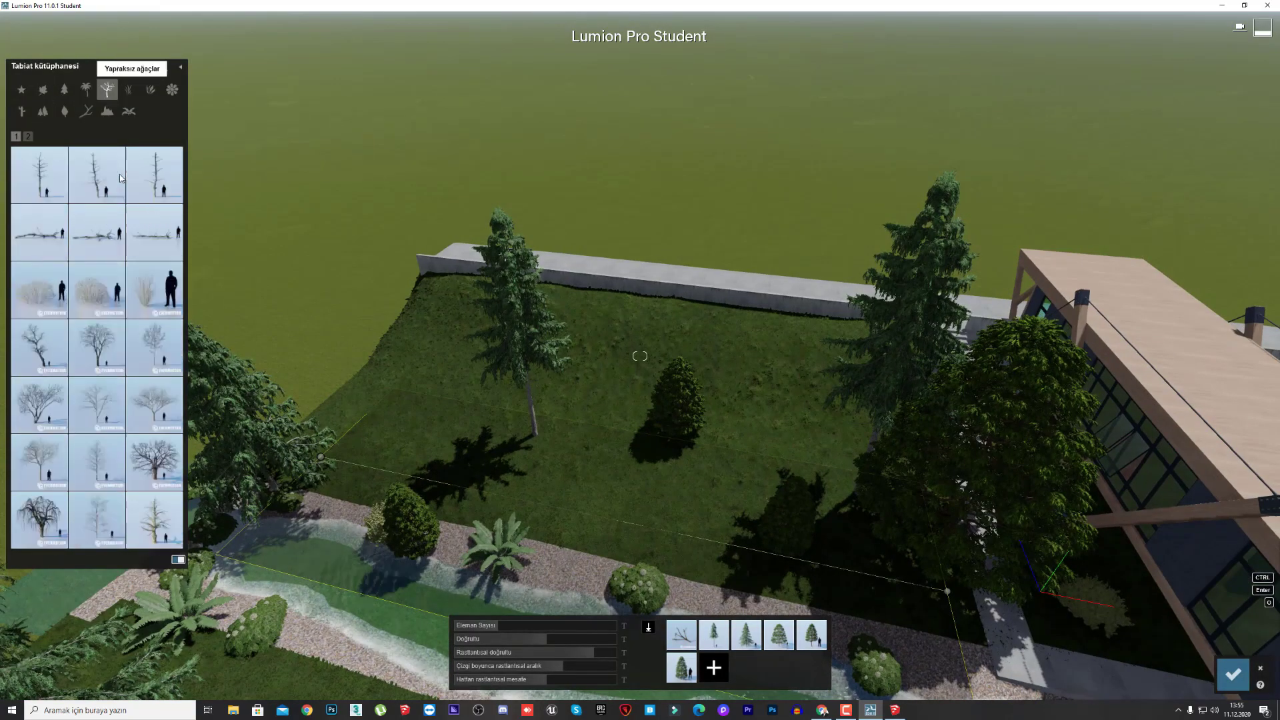
click(715, 667)
right_drag(534, 360, 354, 153)
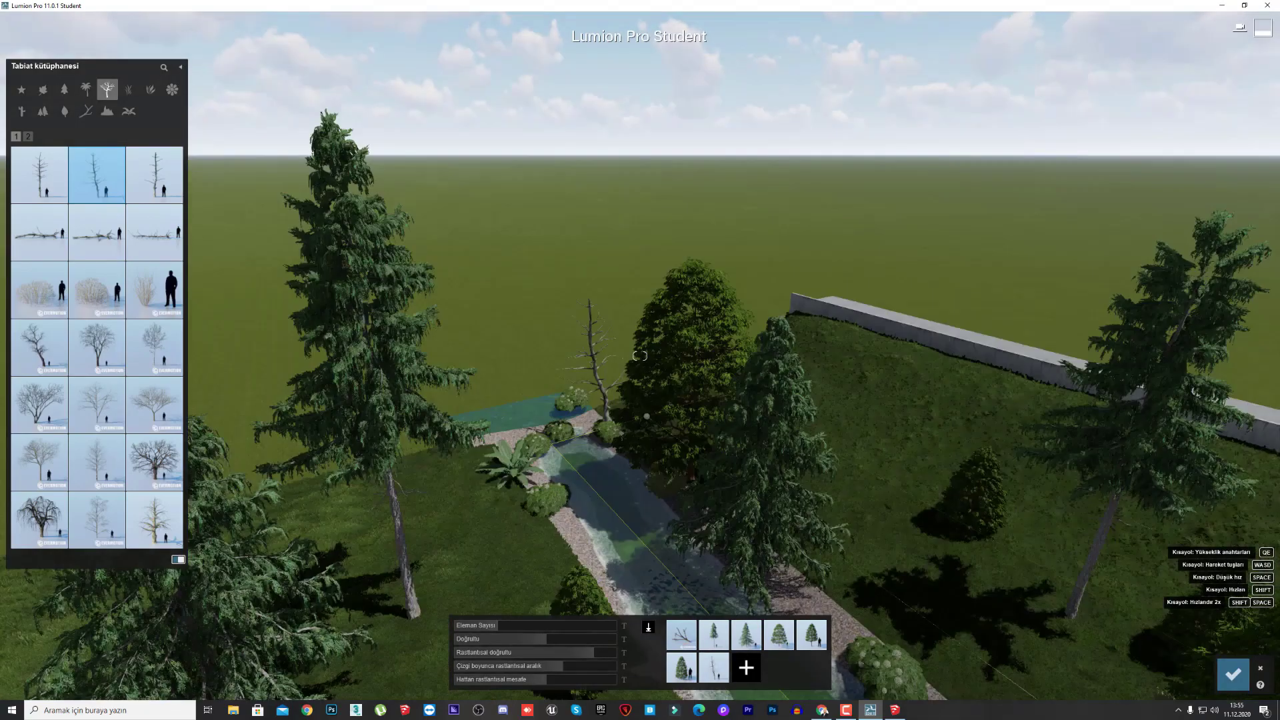
key(s)
right_drag(144, 496, 164, 429)
key(e)
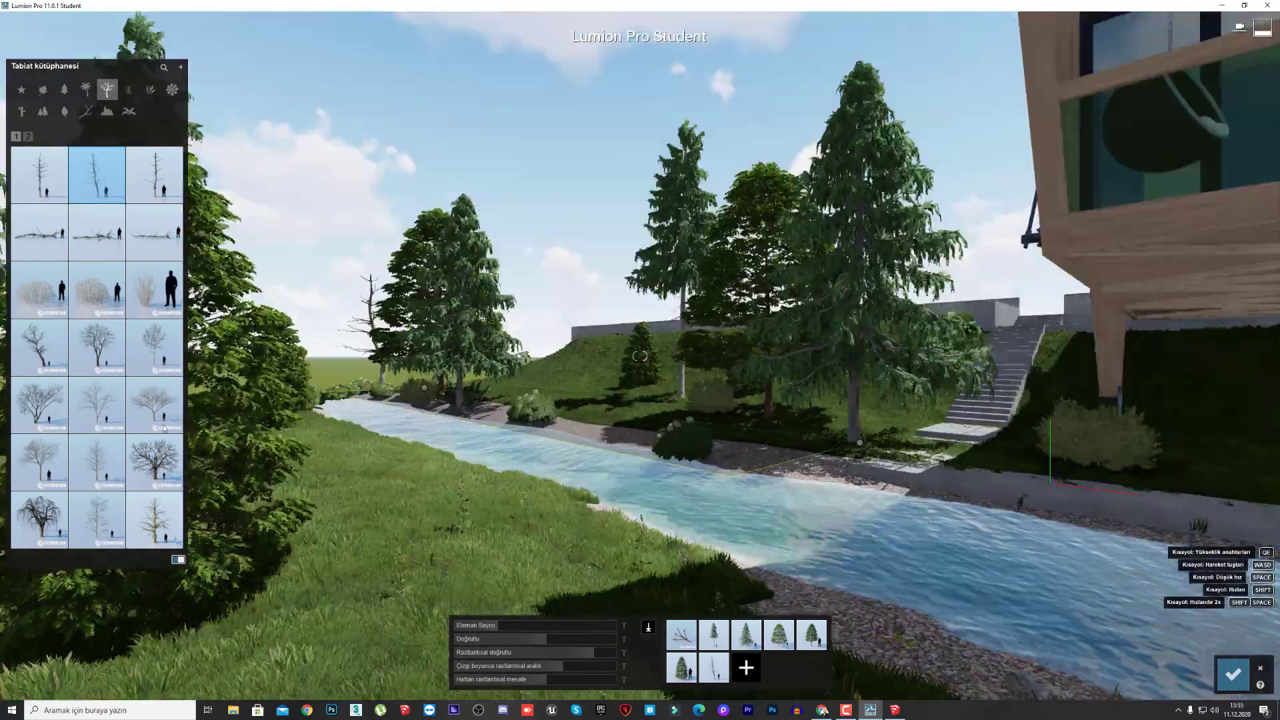
Search the nature categories for another tree and add a large broadleaf from page 4 to the far-bank mix.
click(61, 111)
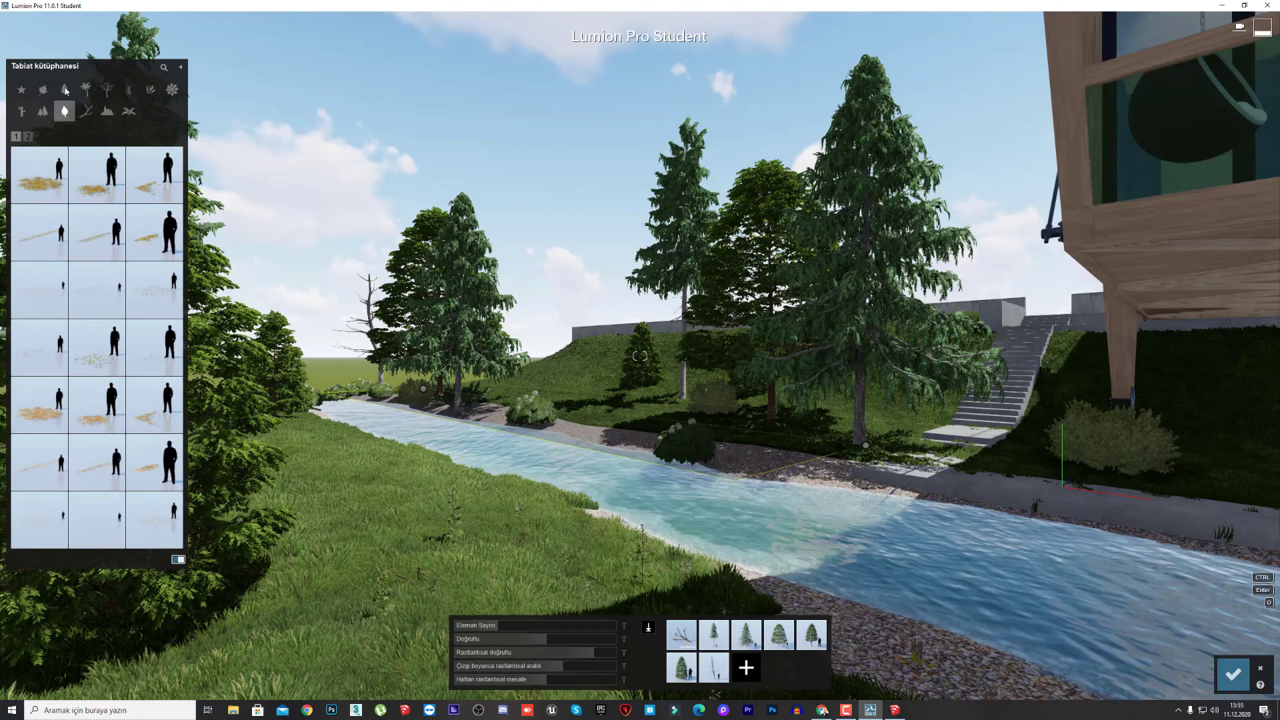
click(64, 89)
click(40, 137)
click(64, 139)
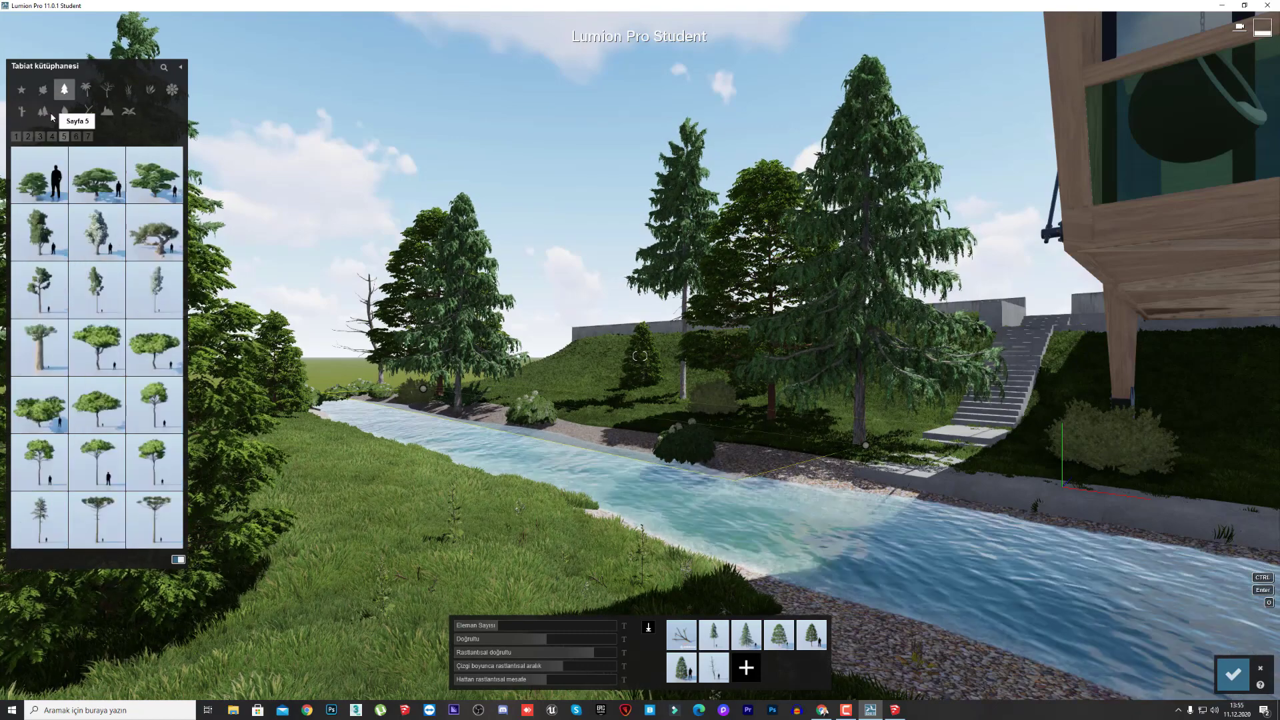
click(44, 112)
click(28, 137)
click(42, 90)
click(50, 137)
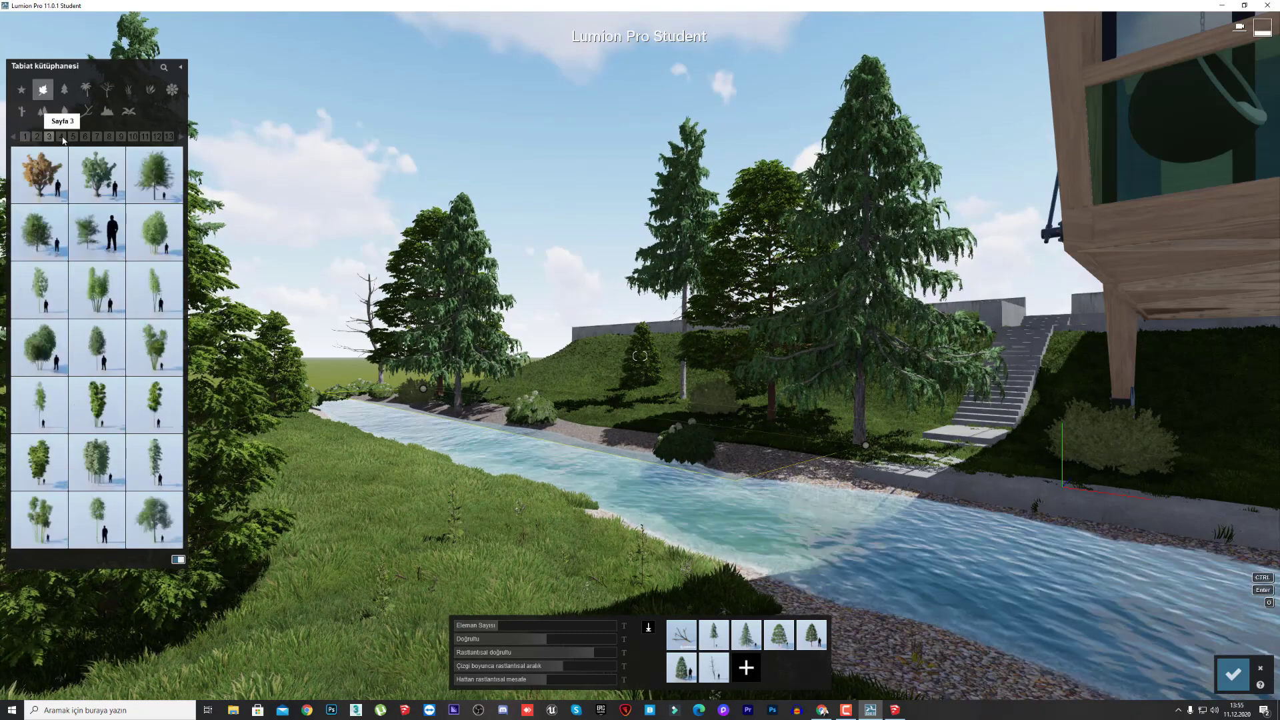
click(745, 672)
Adjust the far-bank trees' item count and reduce their random distance from the line.
drag(563, 684, 558, 682)
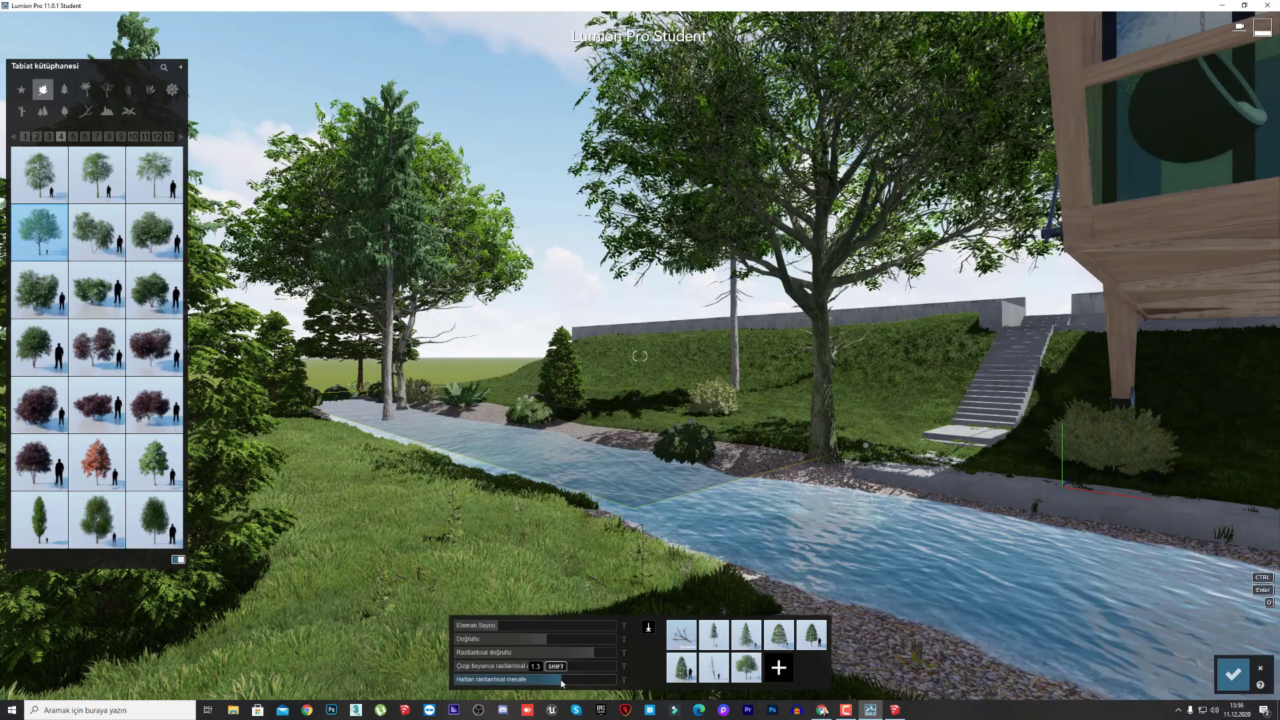
right_drag(587, 520, 506, 630)
key(w)
click(493, 628)
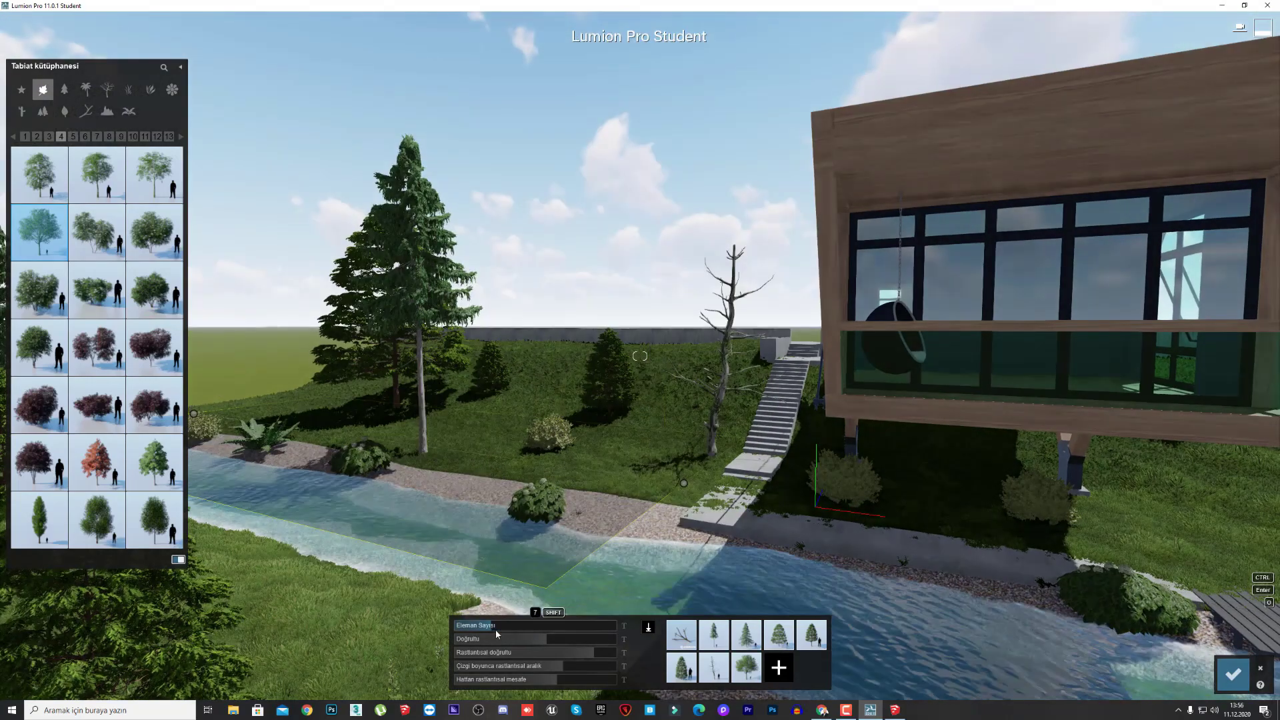
drag(495, 629, 499, 629)
drag(542, 680, 523, 681)
right_drag(639, 356, 622, 308)
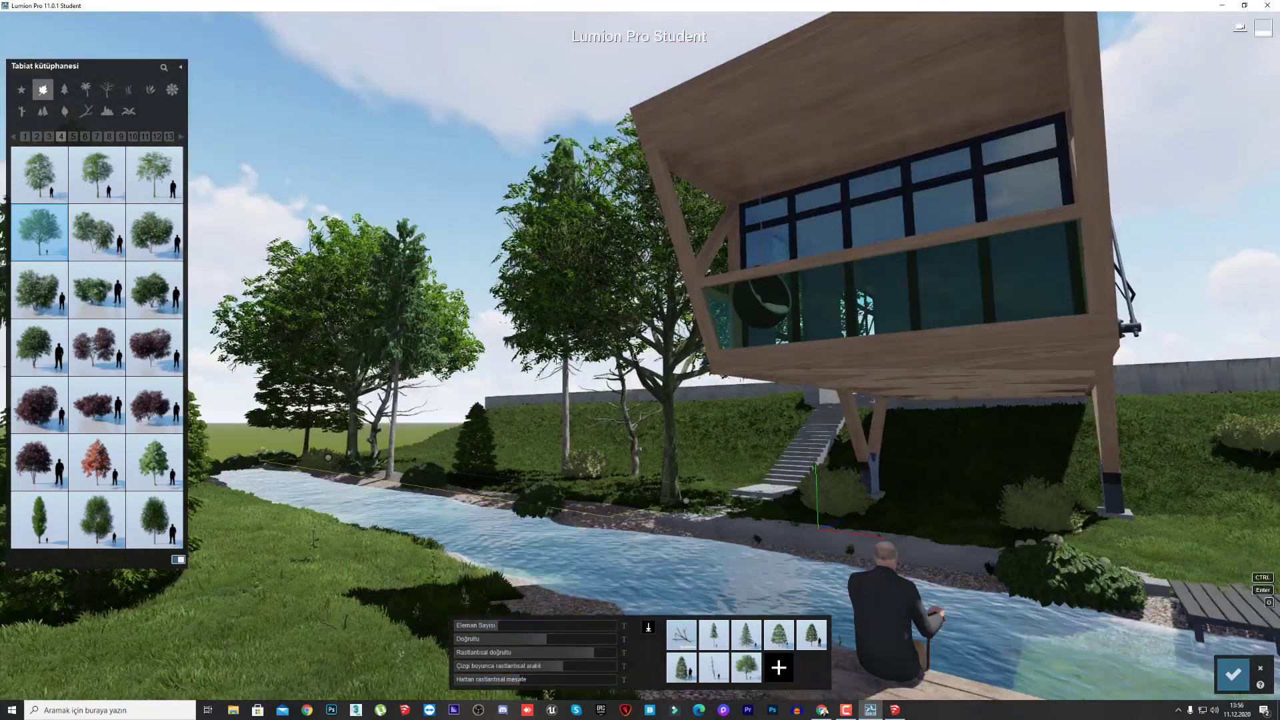
Remove four of the species from the far-bank tree mix and adjust the line's item count.
click(494, 628)
click(714, 637)
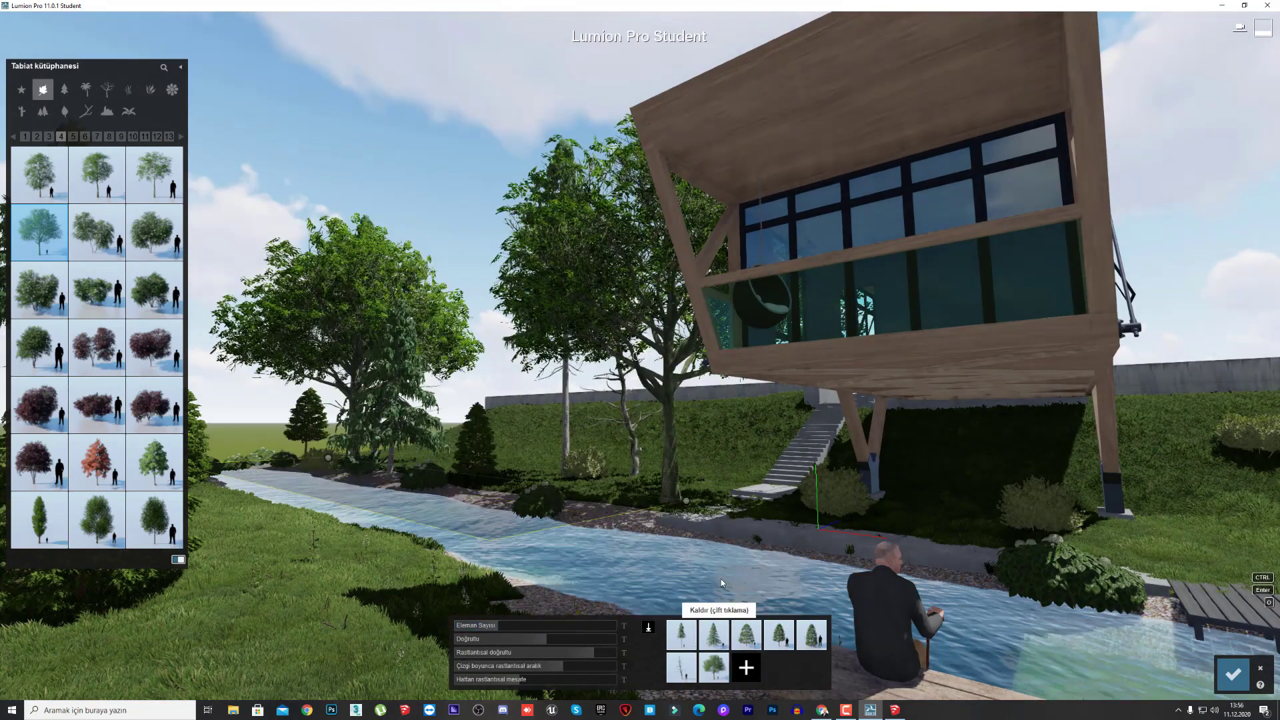
double_click(683, 665)
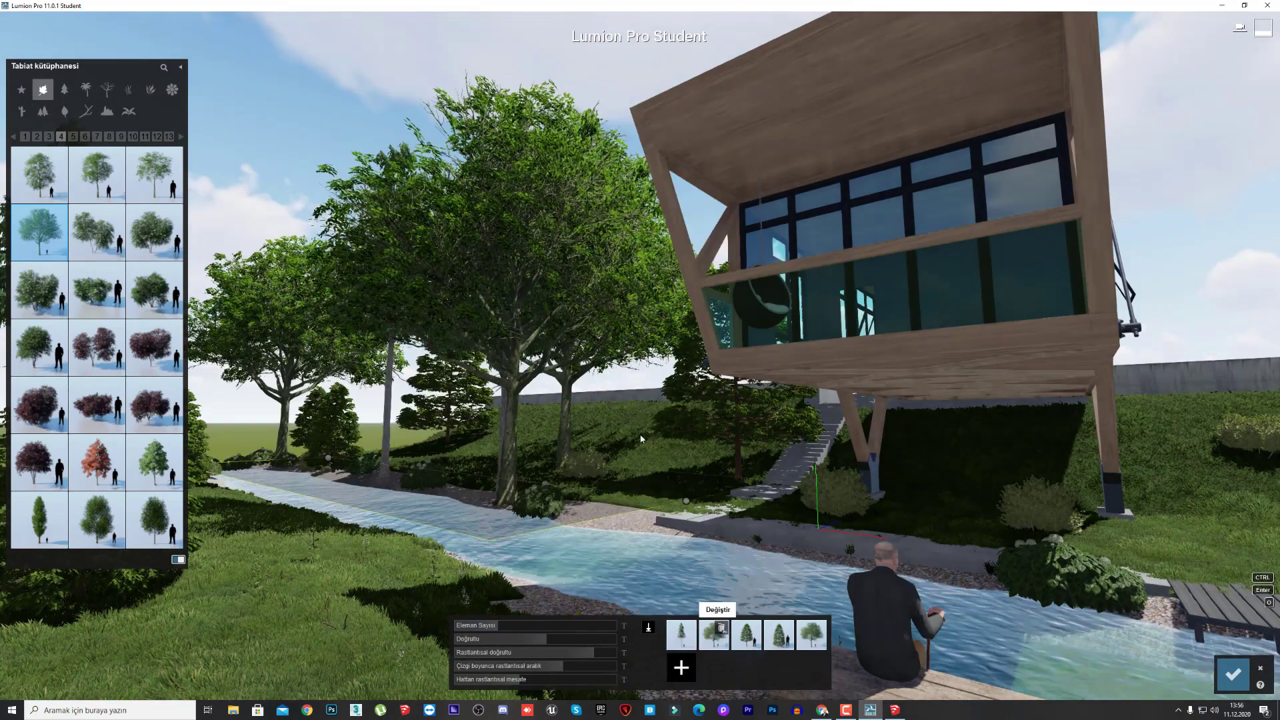
click(721, 628)
right_drag(494, 630, 470, 628)
key(s)
right_drag(640, 356, 623, 393)
key(w)
key(s)
key(s)
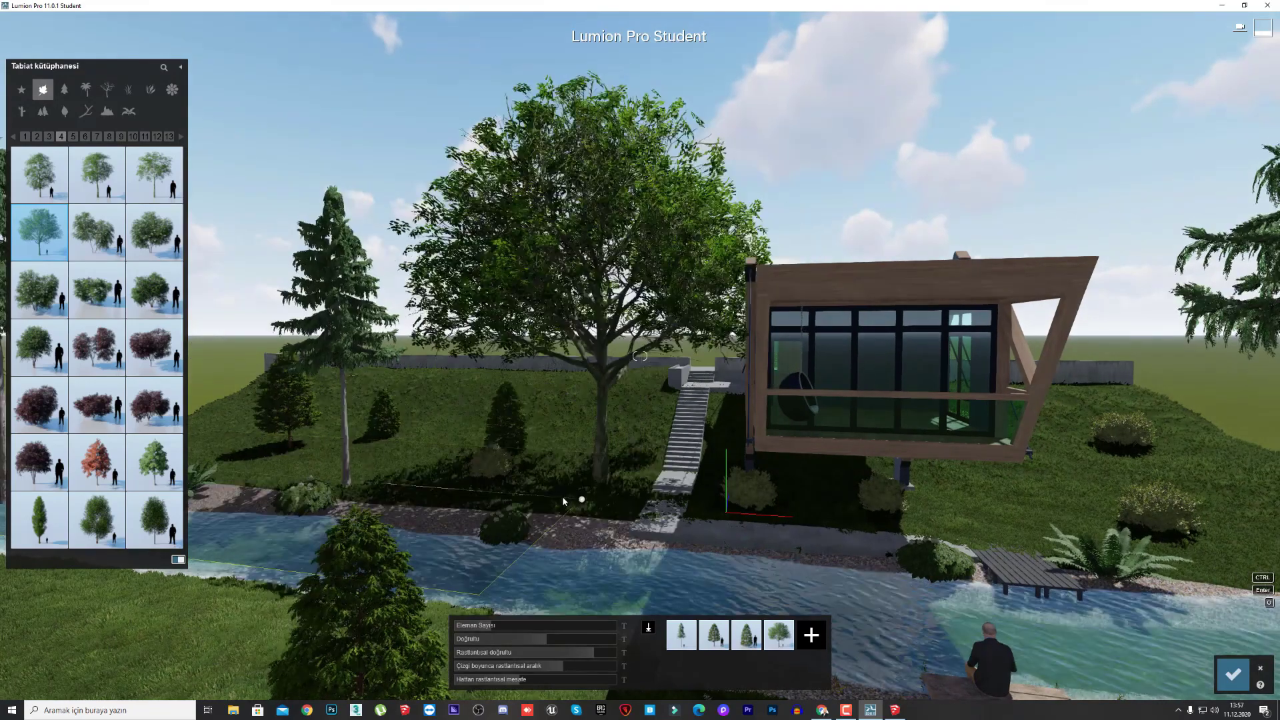
Shift the upstream end of the far-bank tree line and finish the placement.
key(d)
right_drag(547, 501, 747, 632)
key(e)
key(d)
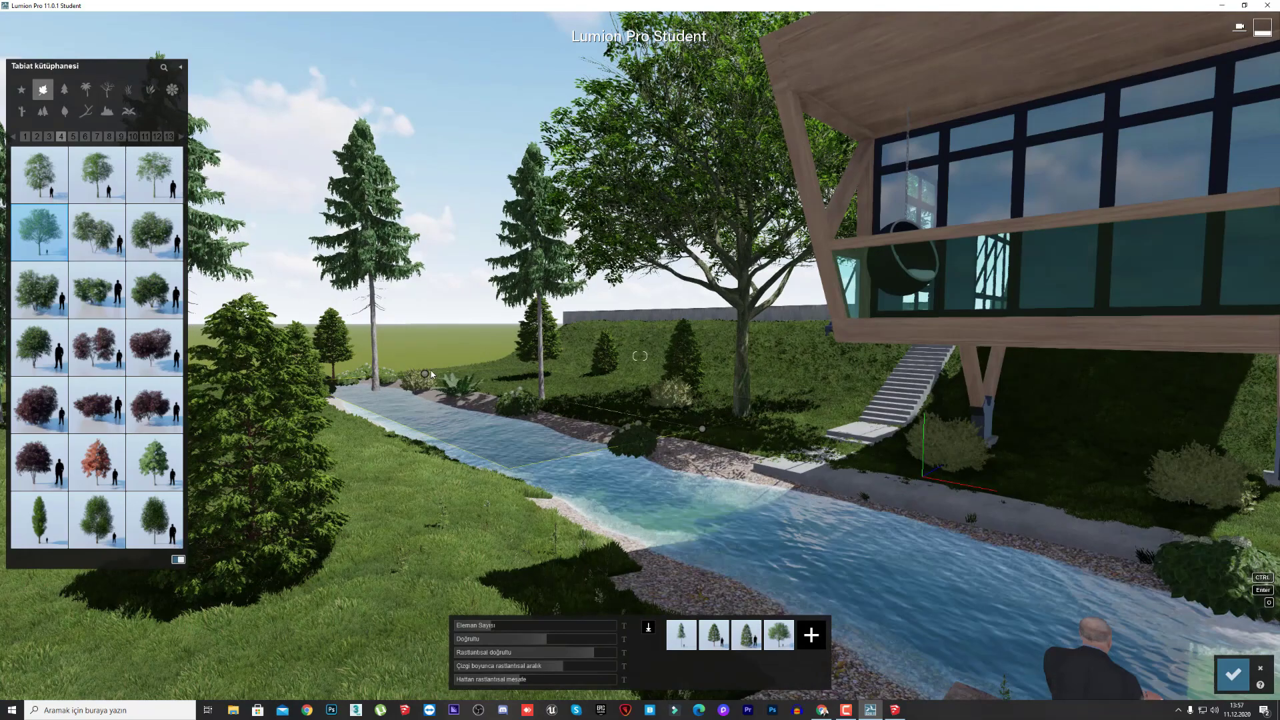
drag(422, 374, 455, 370)
right_drag(456, 370, 387, 429)
key(s)
click(1234, 674)
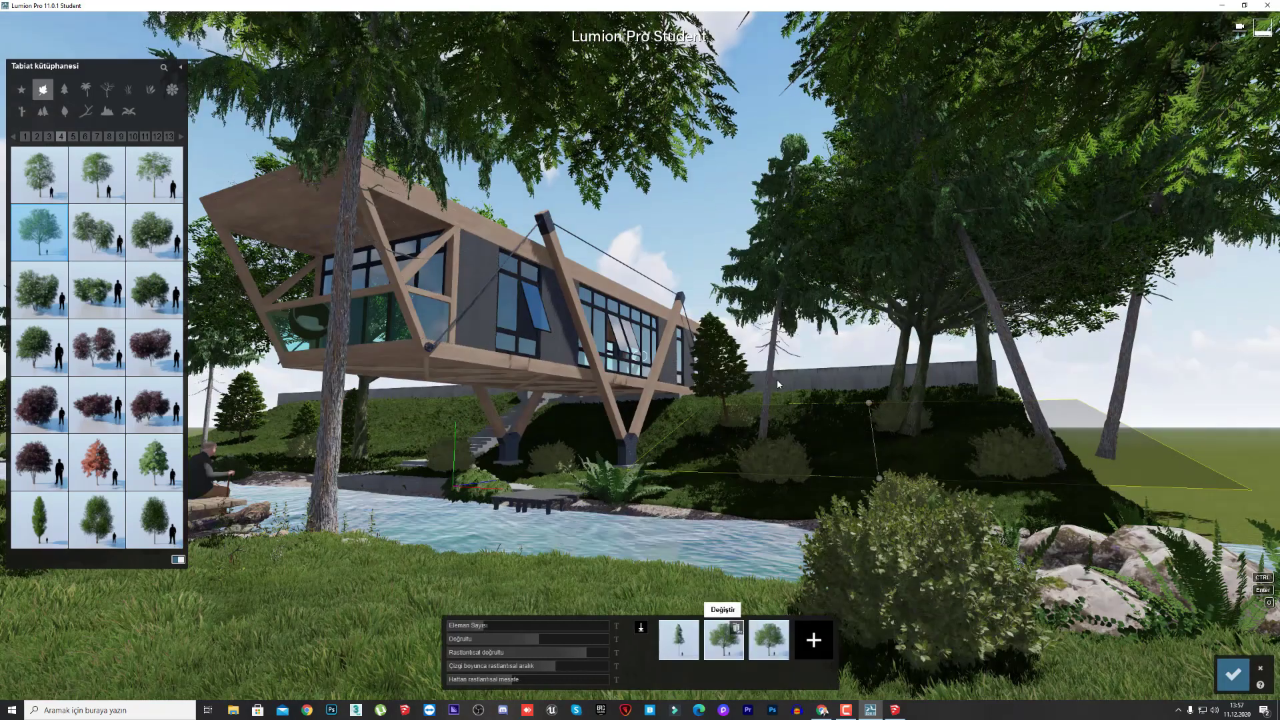
Reduce the mix on the slope beside the house to one broadleaf tree, lower its item count and adjust its direction.
click(736, 628)
click(715, 627)
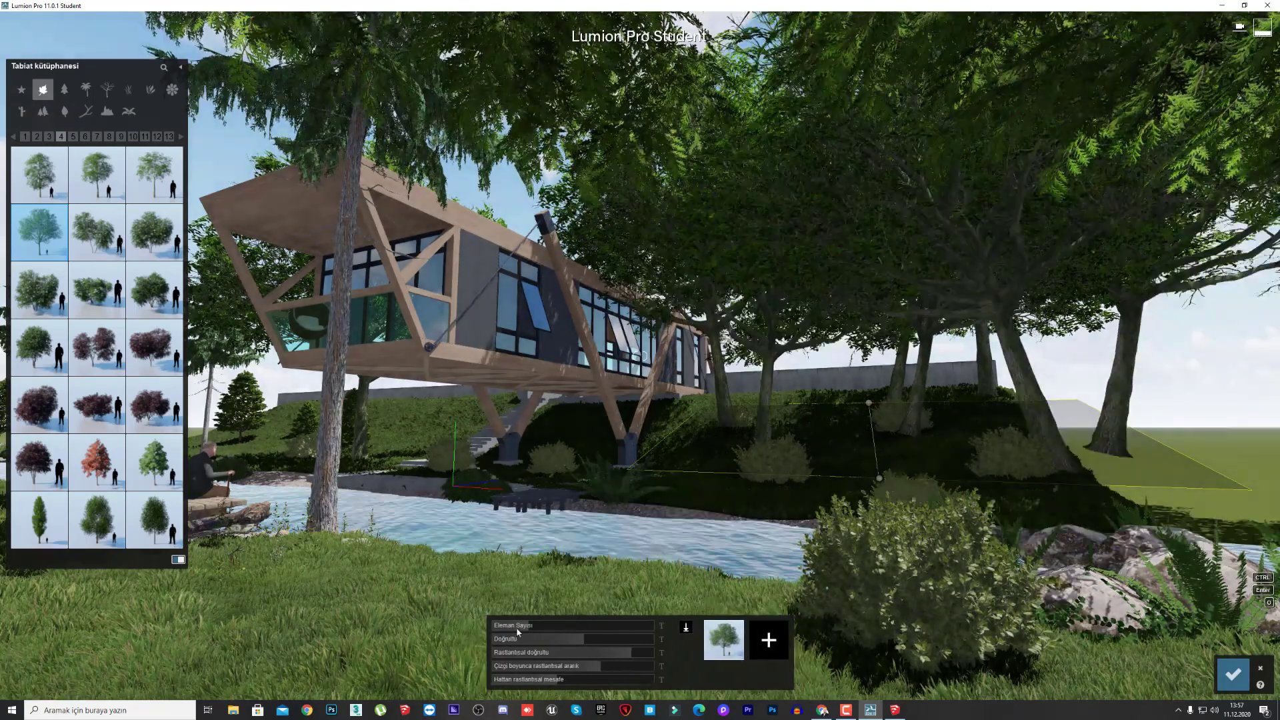
drag(502, 631, 562, 640)
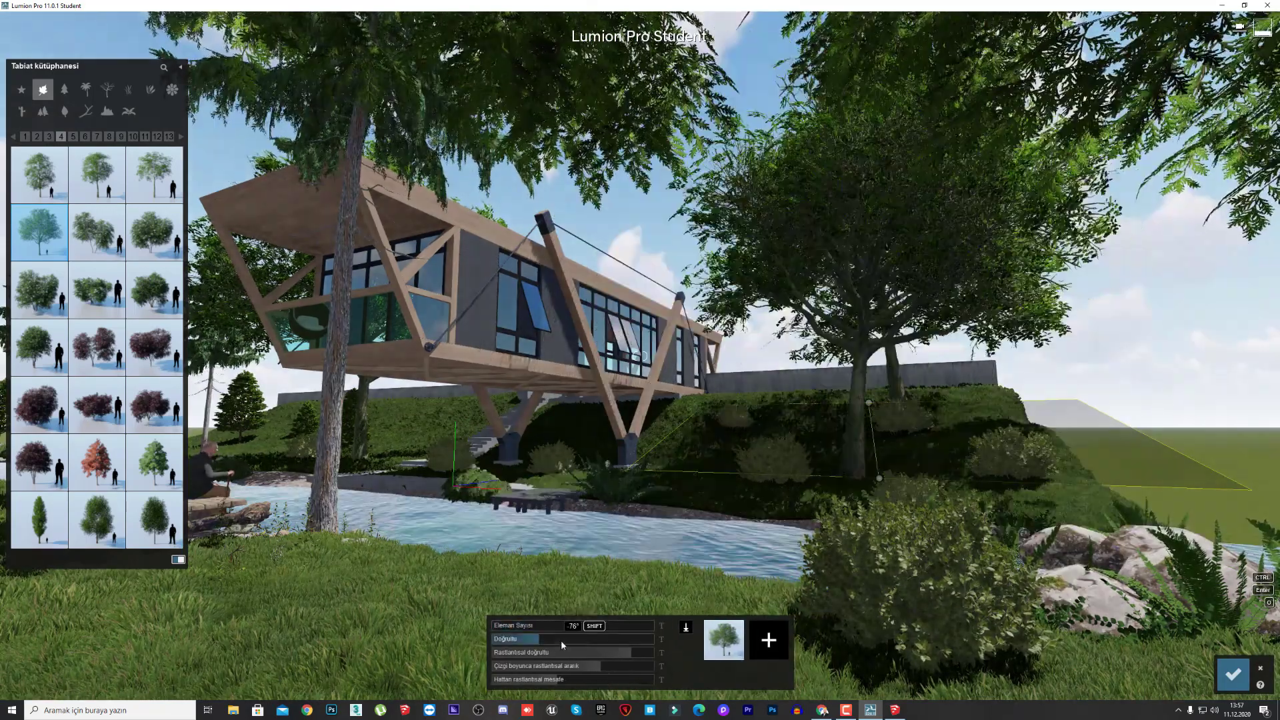
key(d)
right_drag(880, 535, 850, 537)
key(q)
drag(863, 543, 758, 554)
key(w)
mouse_move(759, 554)
right_down()
mouse_move(734, 560)
mouse_move(761, 533)
right_up()
key(a)
key(e)
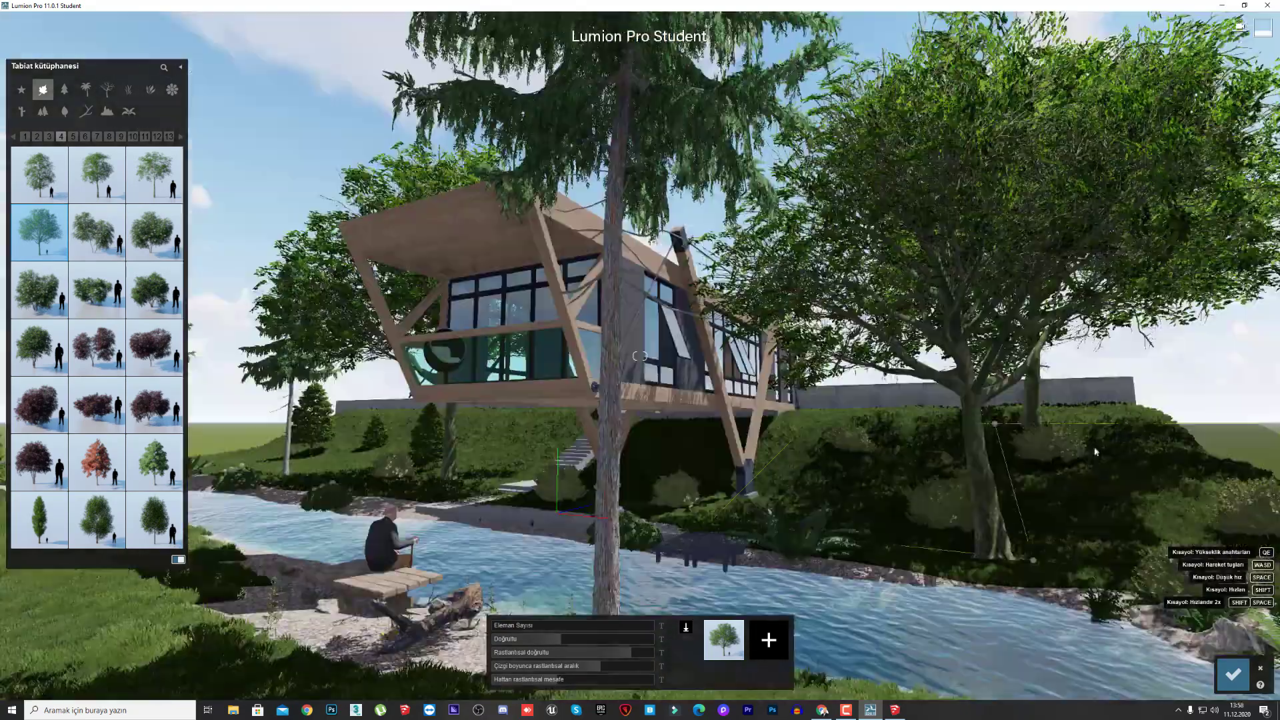
Place the slope trees on the terrain, lower their direction and random offsets, and set the random distance from the line to 0.1.
click(687, 630)
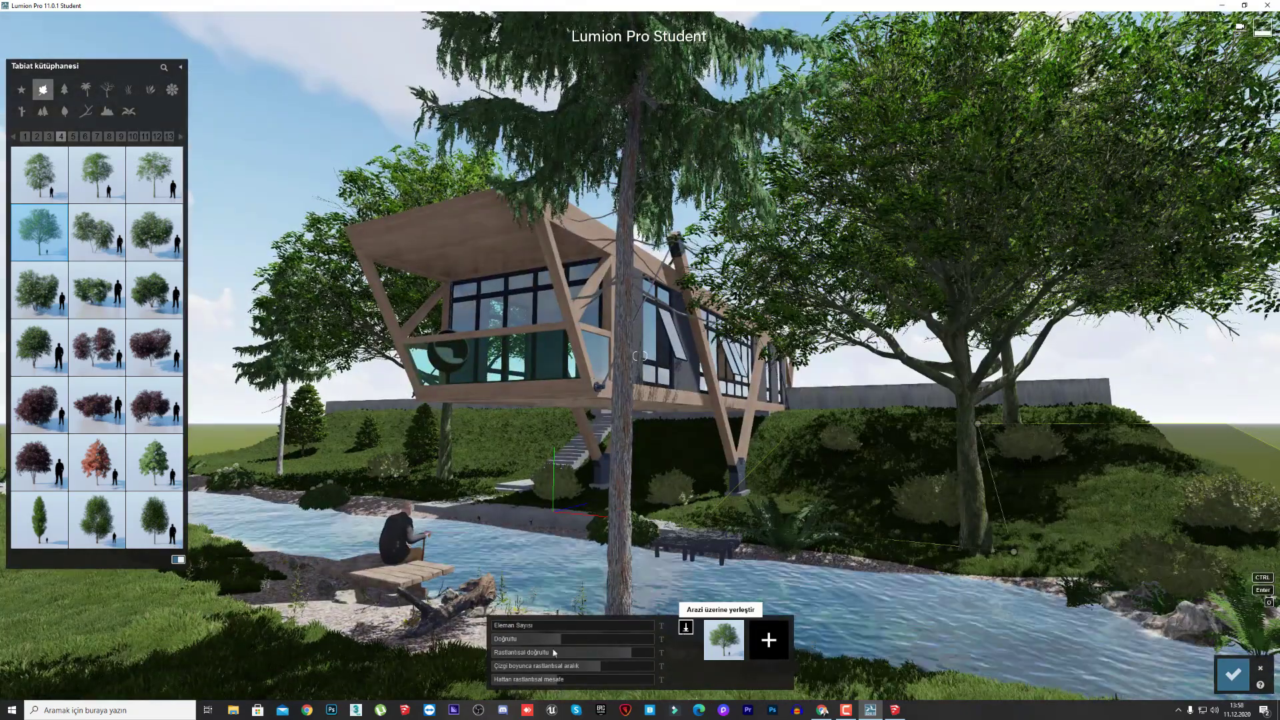
drag(554, 642, 514, 641)
drag(603, 657, 493, 684)
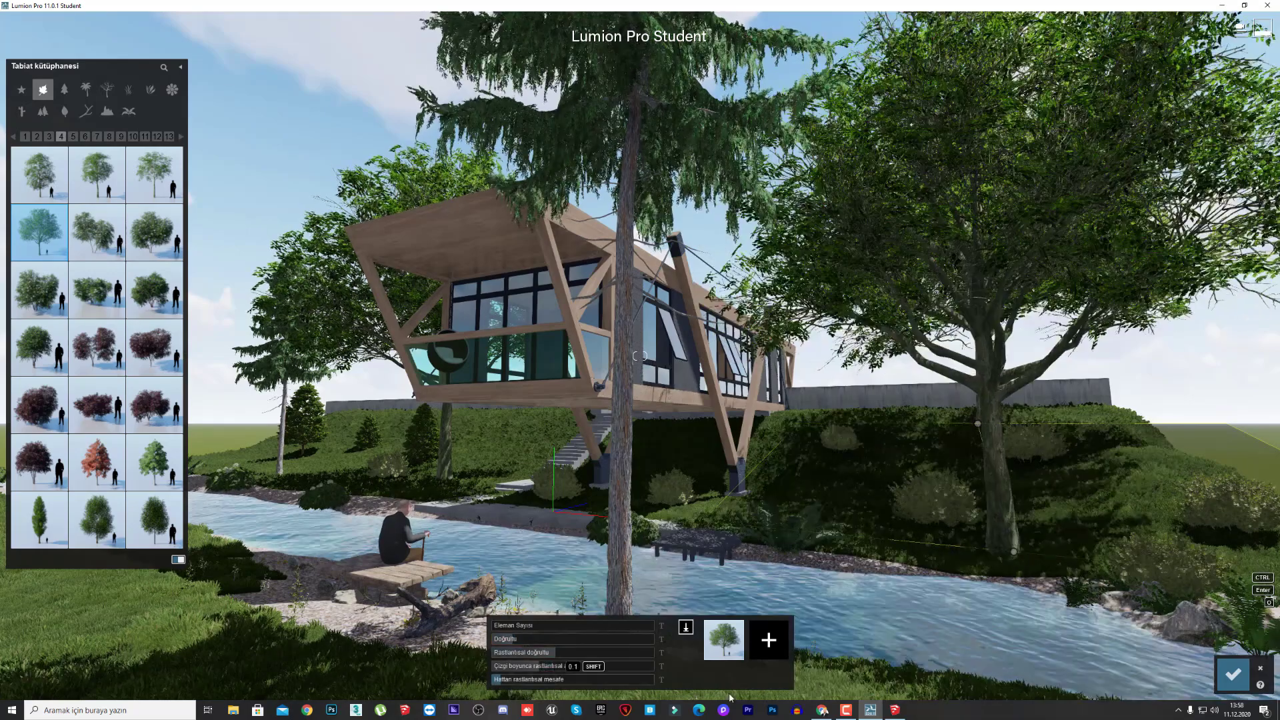
Move both ends of the slope tree line so the trees stand clear of the house, and finish the placement.
drag(1013, 552, 1092, 560)
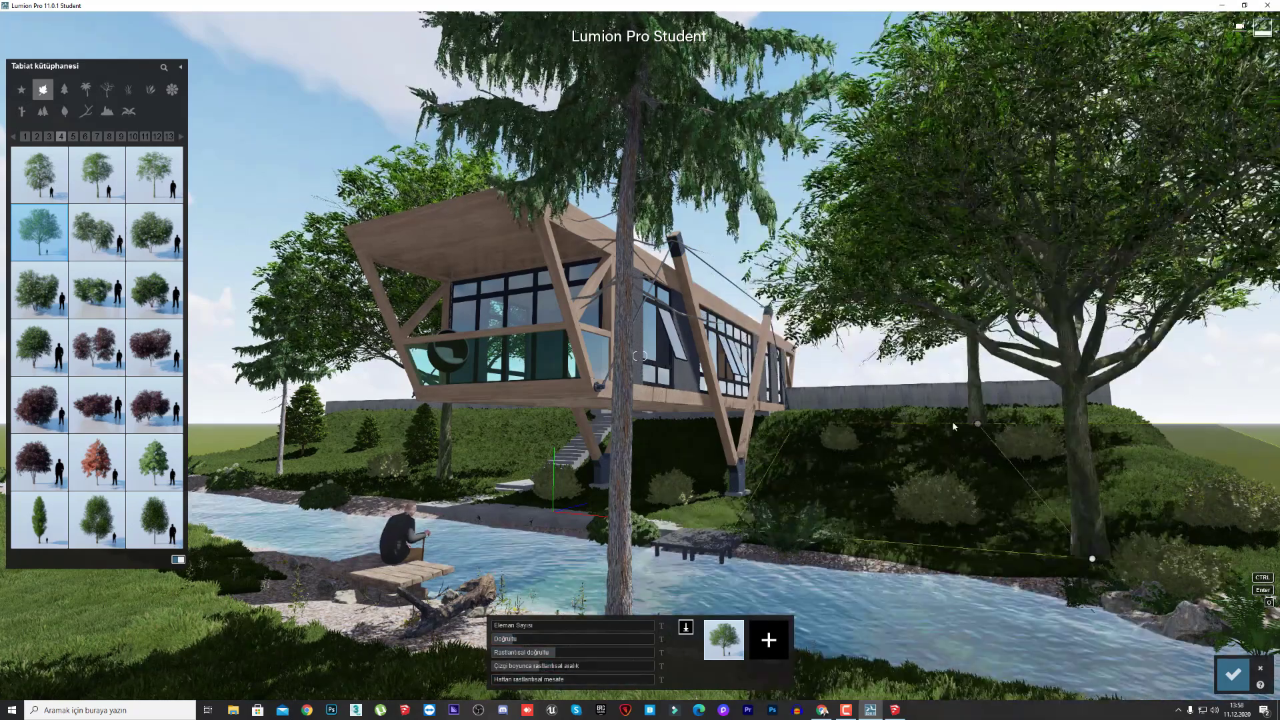
drag(978, 424, 891, 424)
key(w)
right_drag(891, 424, 543, 195)
key(s)
key(w)
click(1233, 674)
key(w)
right_drag(640, 300, 753, 434)
key(s)
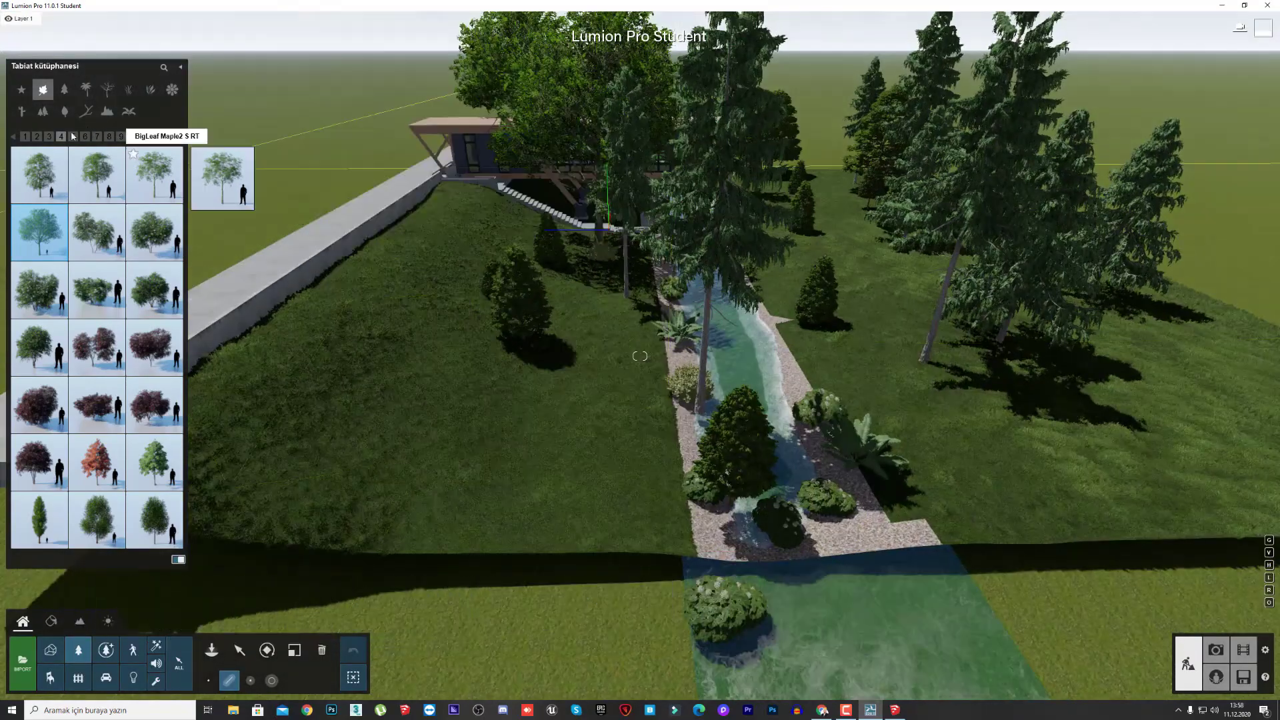
Draw a new mass placement line along the near riverbank, upstream of the seated figure.
click(73, 137)
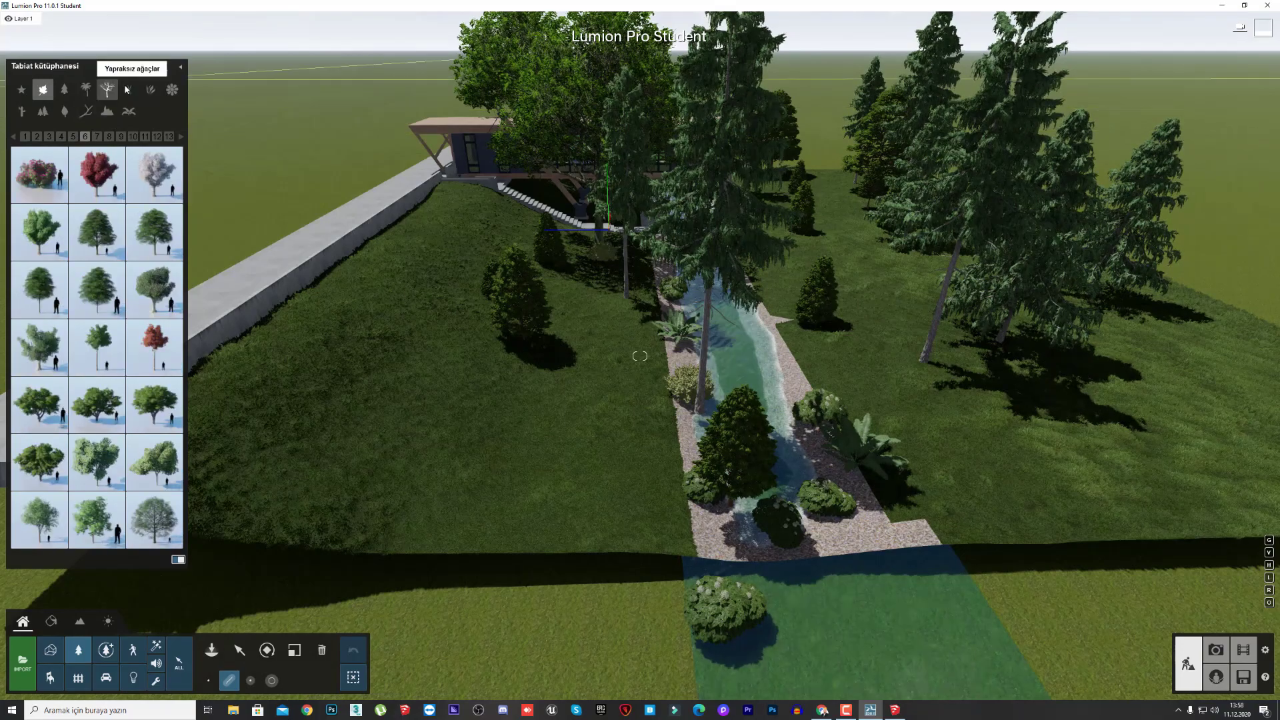
key(s)
mouse_move(843, 286)
right_down()
mouse_move(777, 283)
mouse_move(844, 297)
right_up()
key(w)
key(s)
key(s)
right_drag(674, 427, 655, 479)
click(653, 479)
key(s)
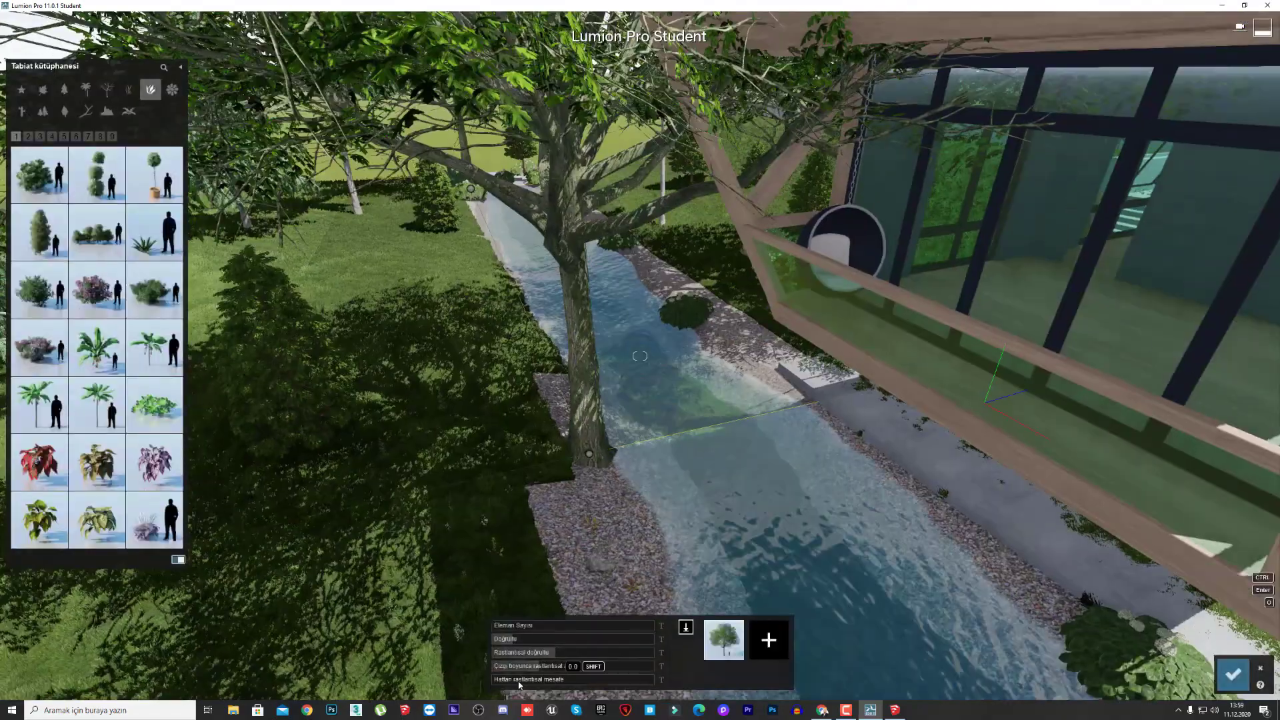
Replace the near-bank line's tree with yellow, red and green leafy plants, raise the item count and adjust the random distance from the line.
drag(516, 667, 491, 637)
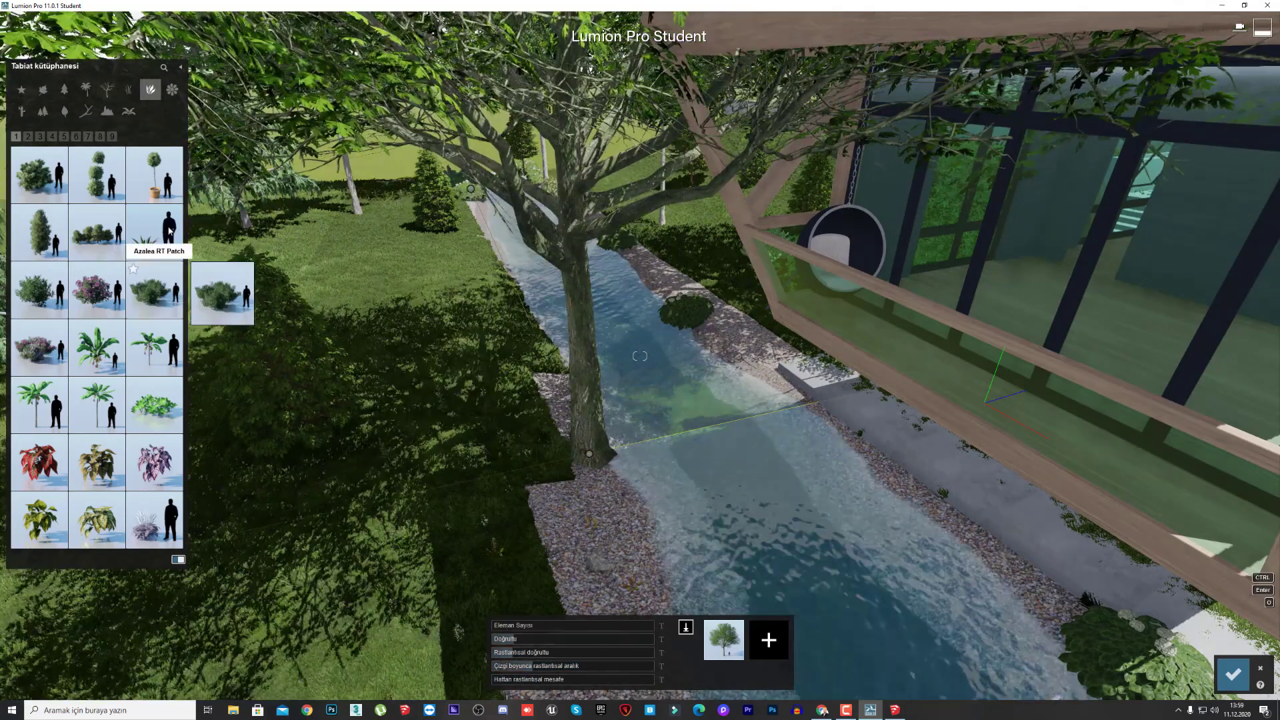
click(97, 463)
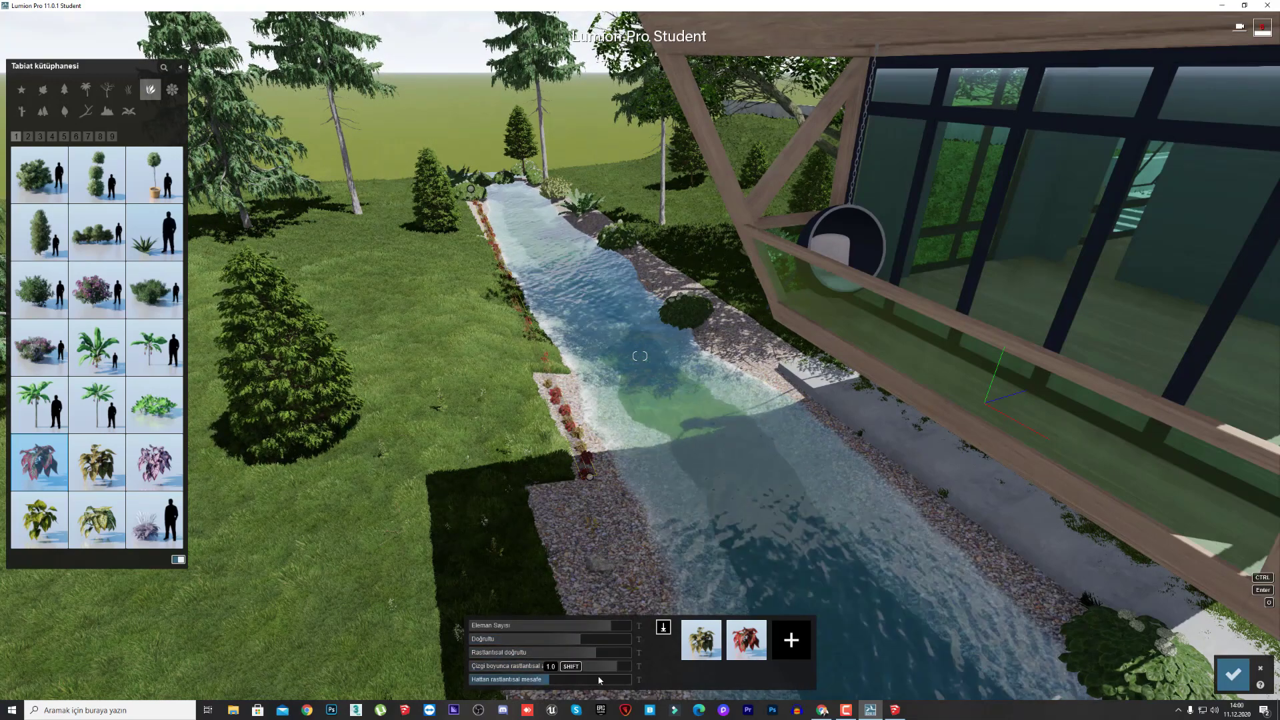
drag(599, 681, 557, 679)
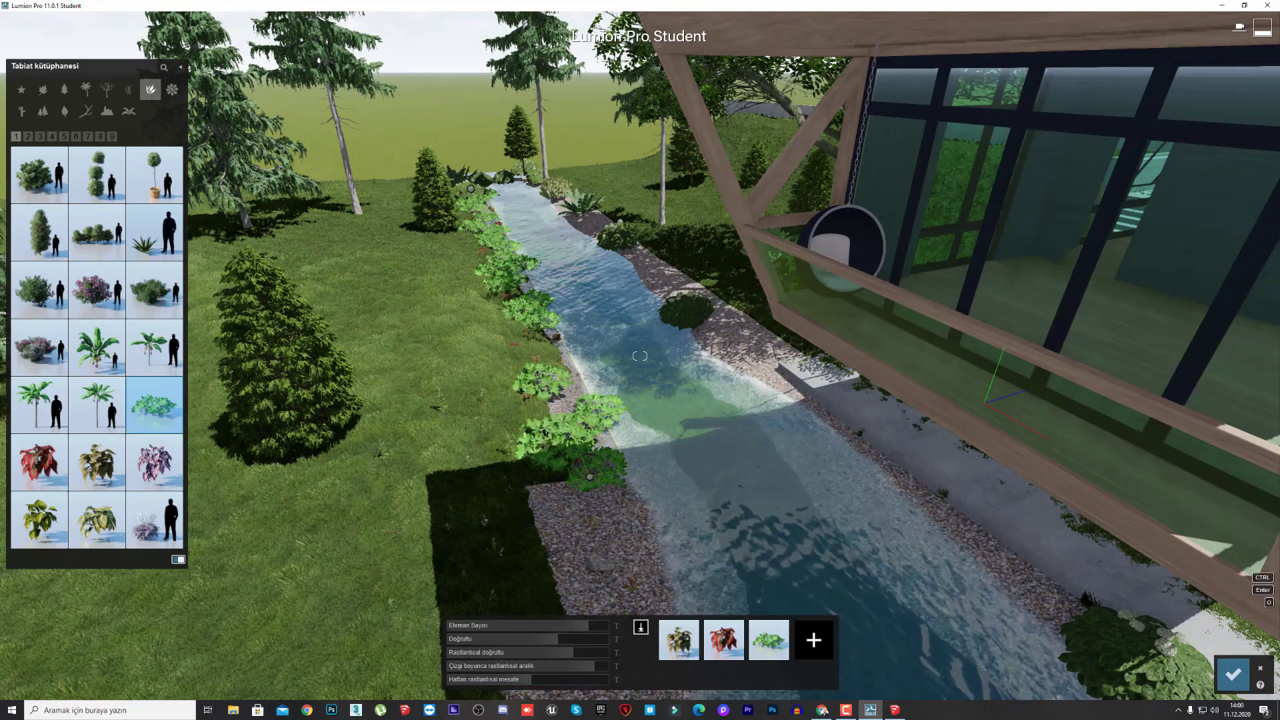
Add the purple-leaved plant to the near-bank mix, raise the item count and finish the placement.
right_drag(635, 477, 642, 397)
key(e)
key(s)
key(d)
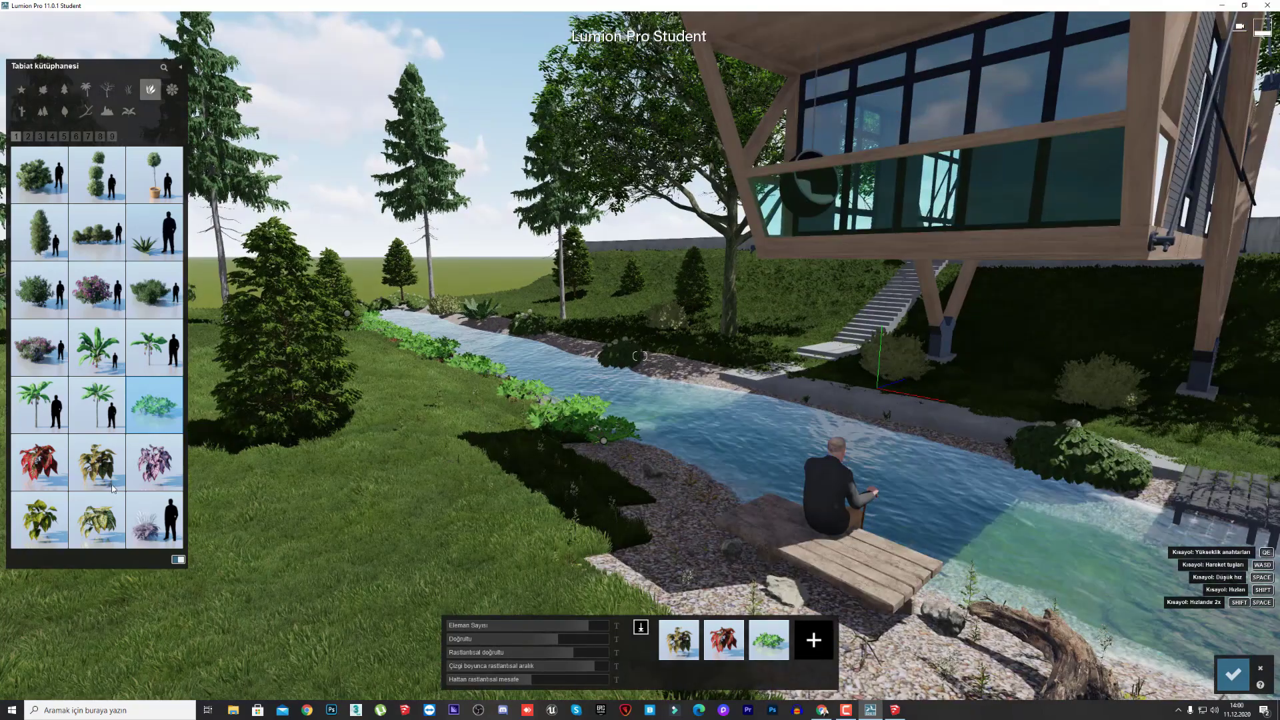
click(154, 463)
click(812, 639)
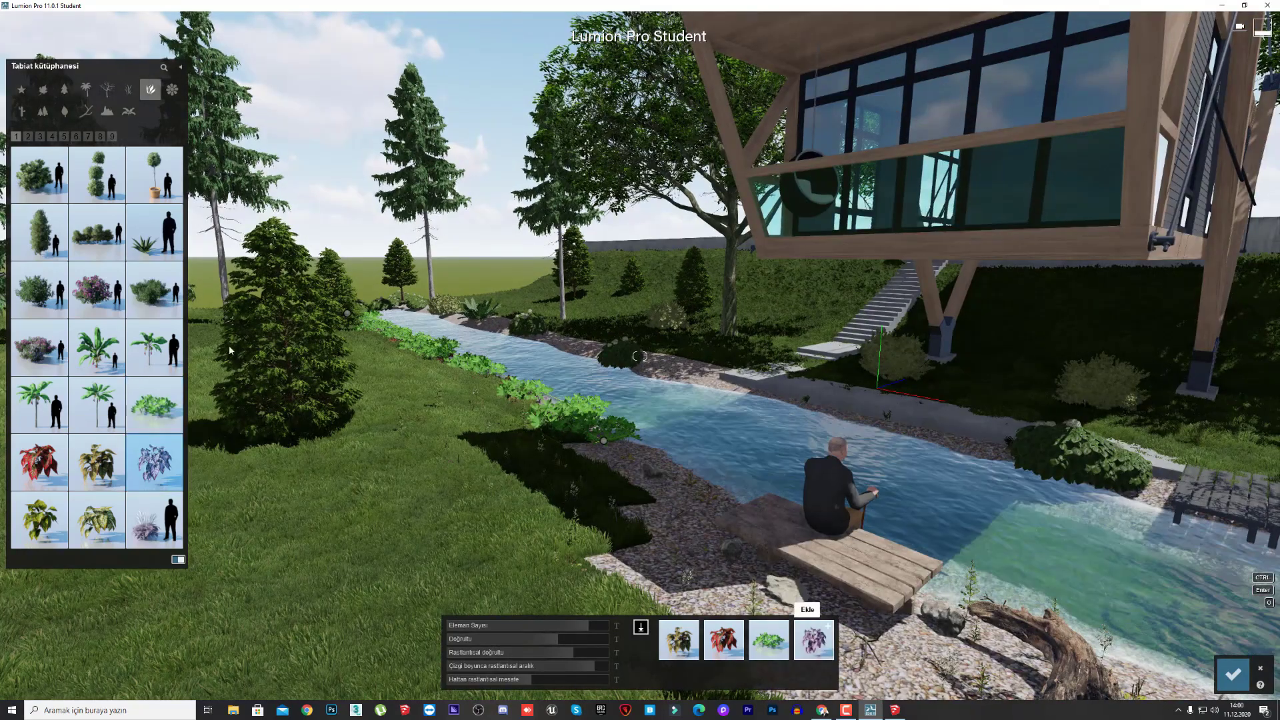
click(608, 626)
key(s)
right_drag(406, 293, 533, 347)
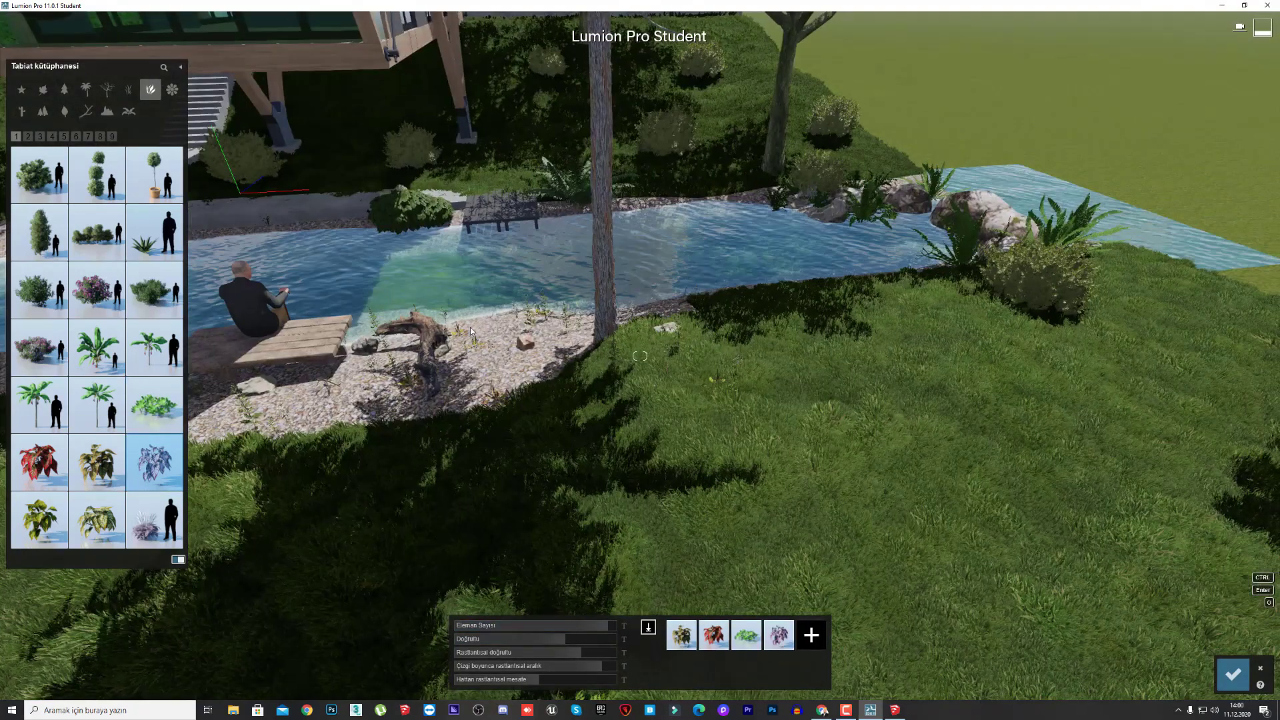
click(1234, 675)
Mass-place the same four leafy plants along the near bank between the boulders and the driftwood beside the platform.
click(1010, 267)
click(560, 326)
key(Return)
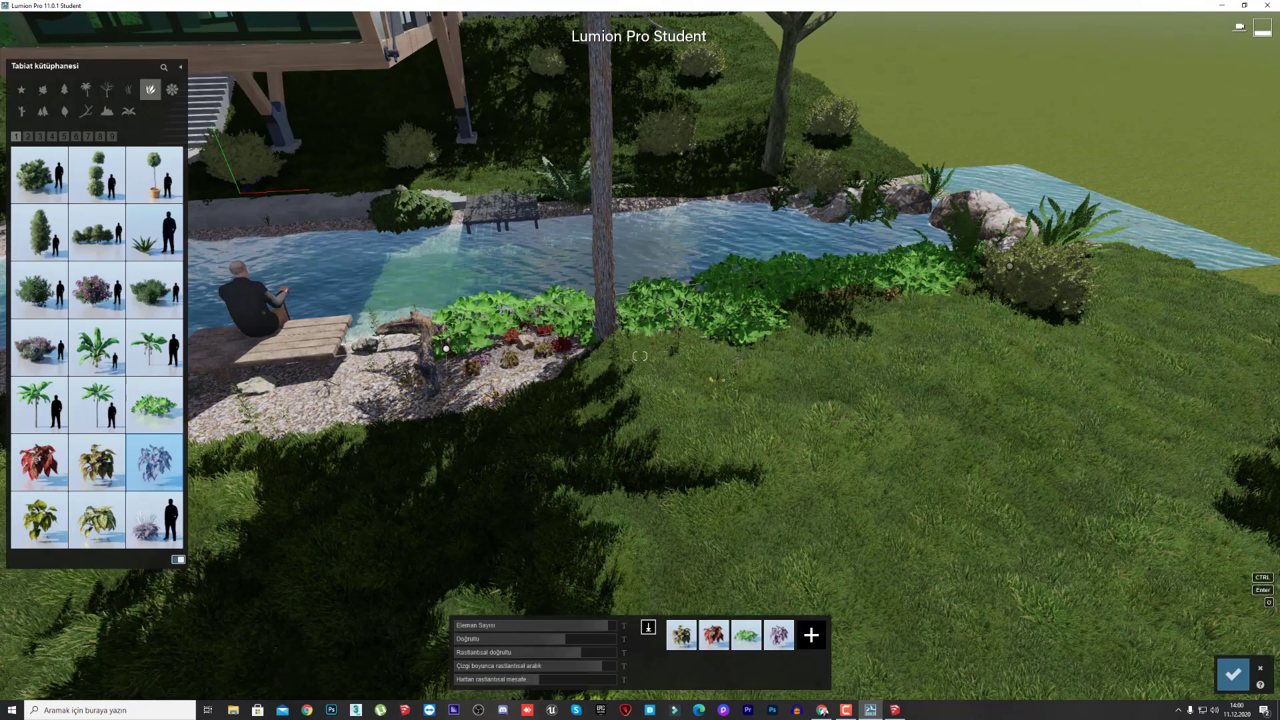
click(1233, 675)
Draw another leafy plant placement line along the far bank between the wooden deck and the boulders.
key(w)
right_drag(533, 364, 464, 385)
click(464, 385)
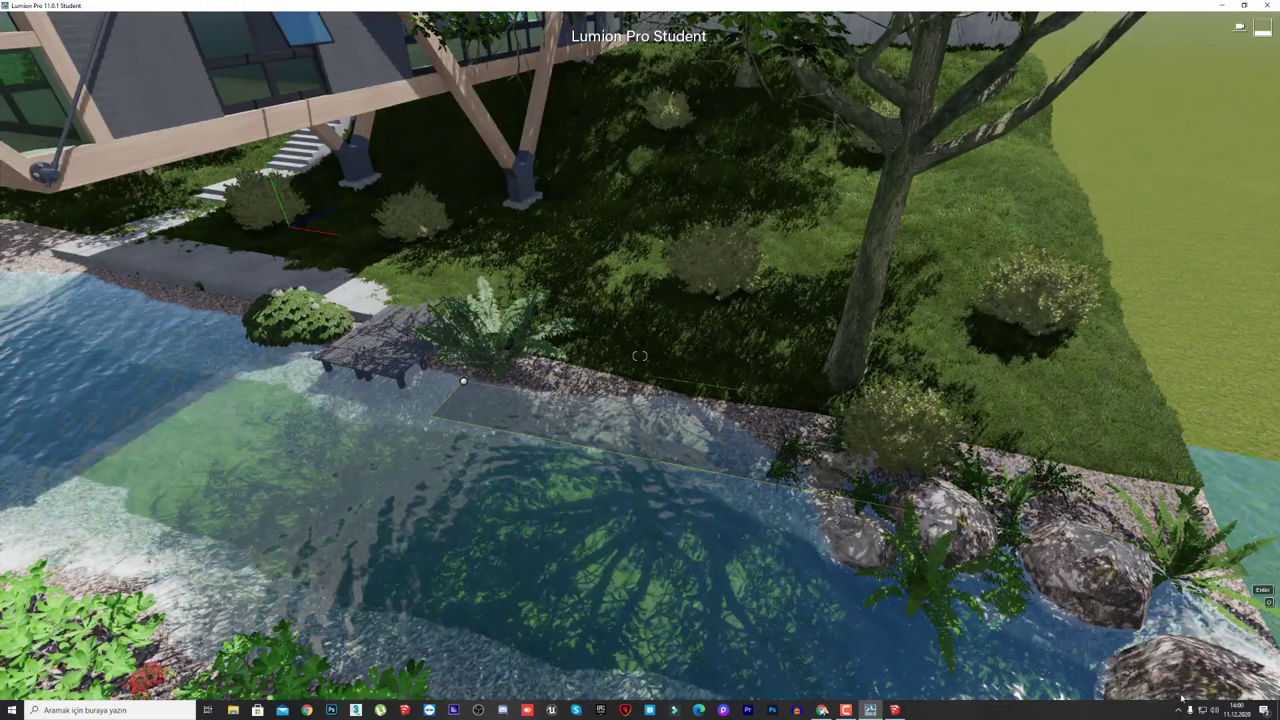
click(843, 468)
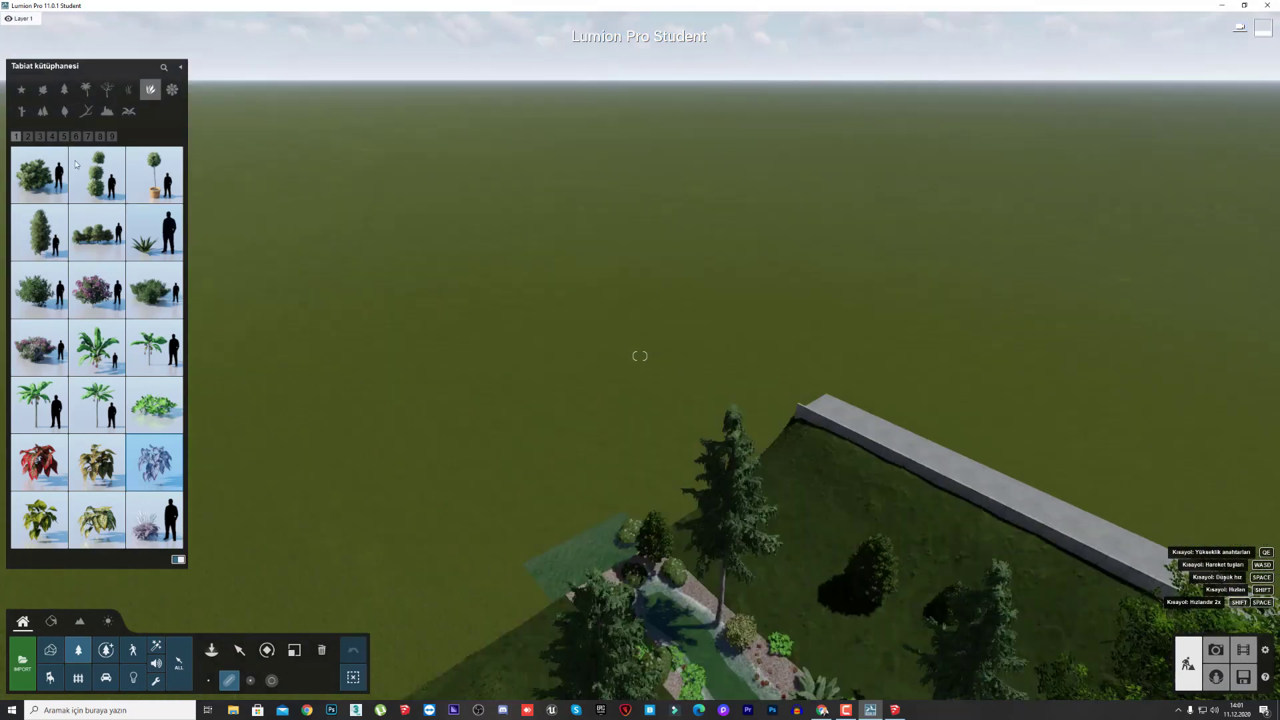
Fill the line on the flat ground beyond the concrete wall with a tall conifer and AlaskaCedar-M2 HQ, widening the random distance.
click(64, 89)
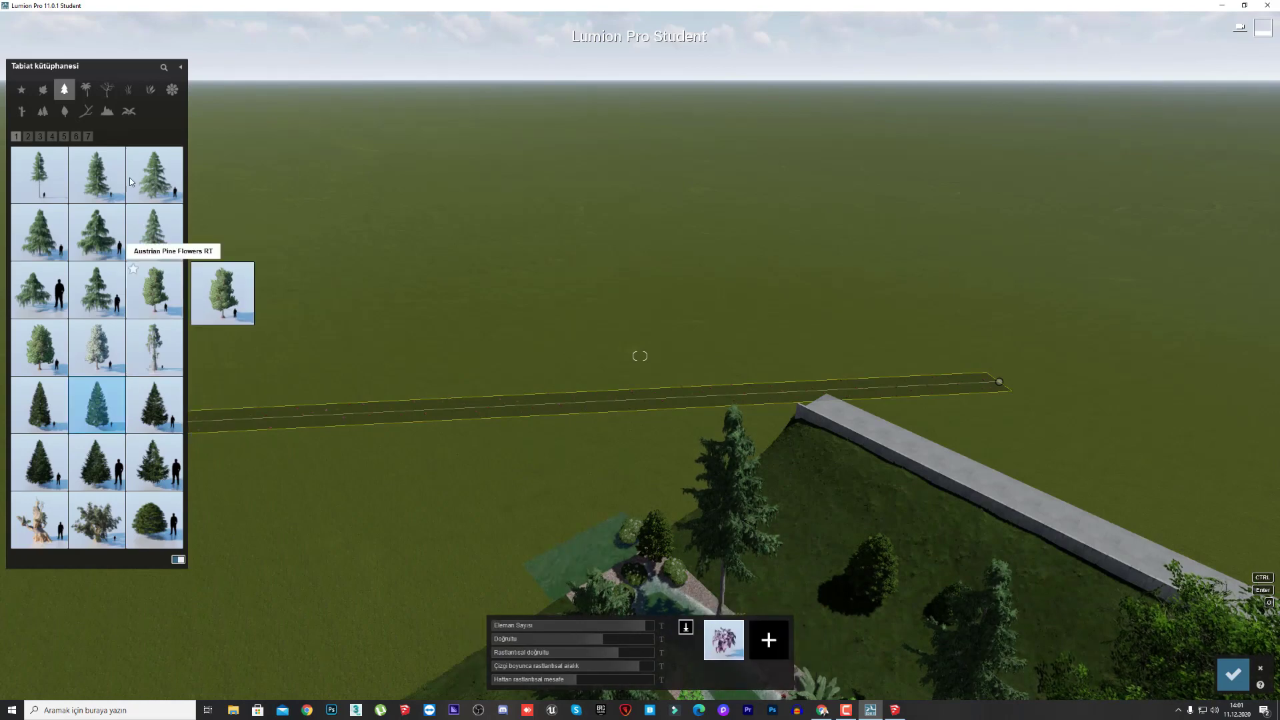
click(768, 639)
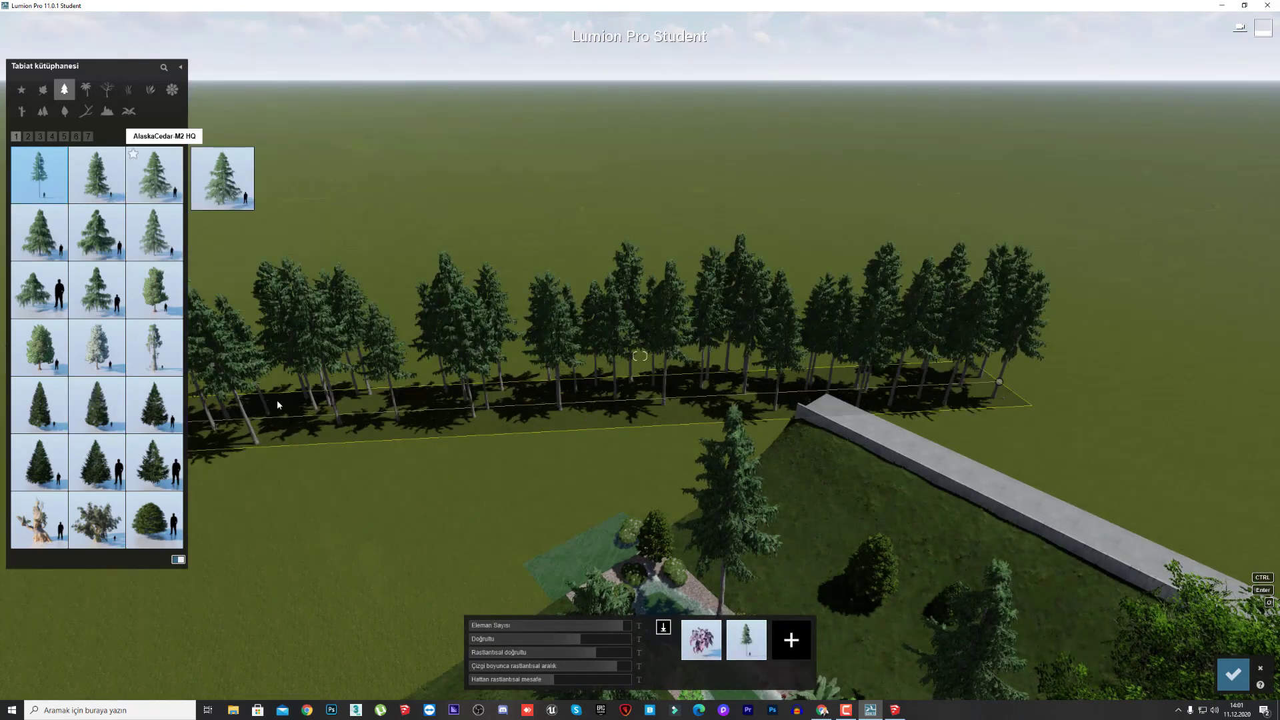
click(99, 417)
right_drag(427, 374, 400, 480)
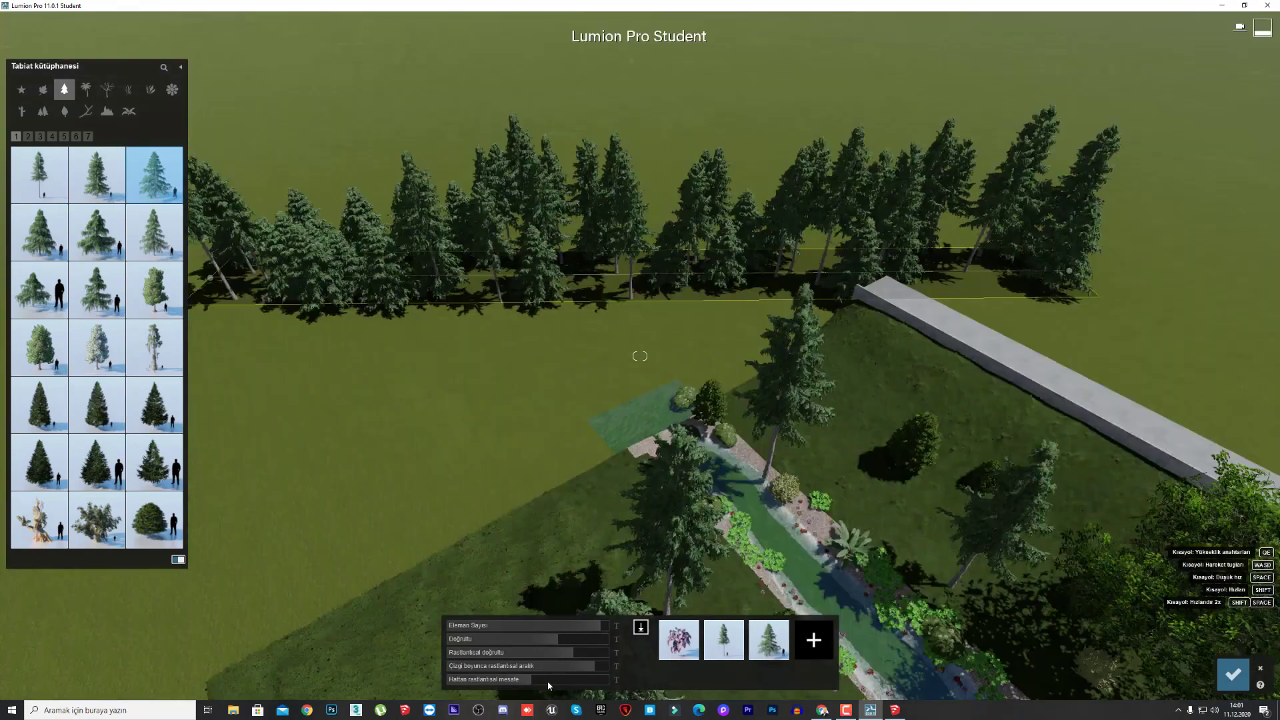
click(567, 681)
scroll(640, 356, down, 5)
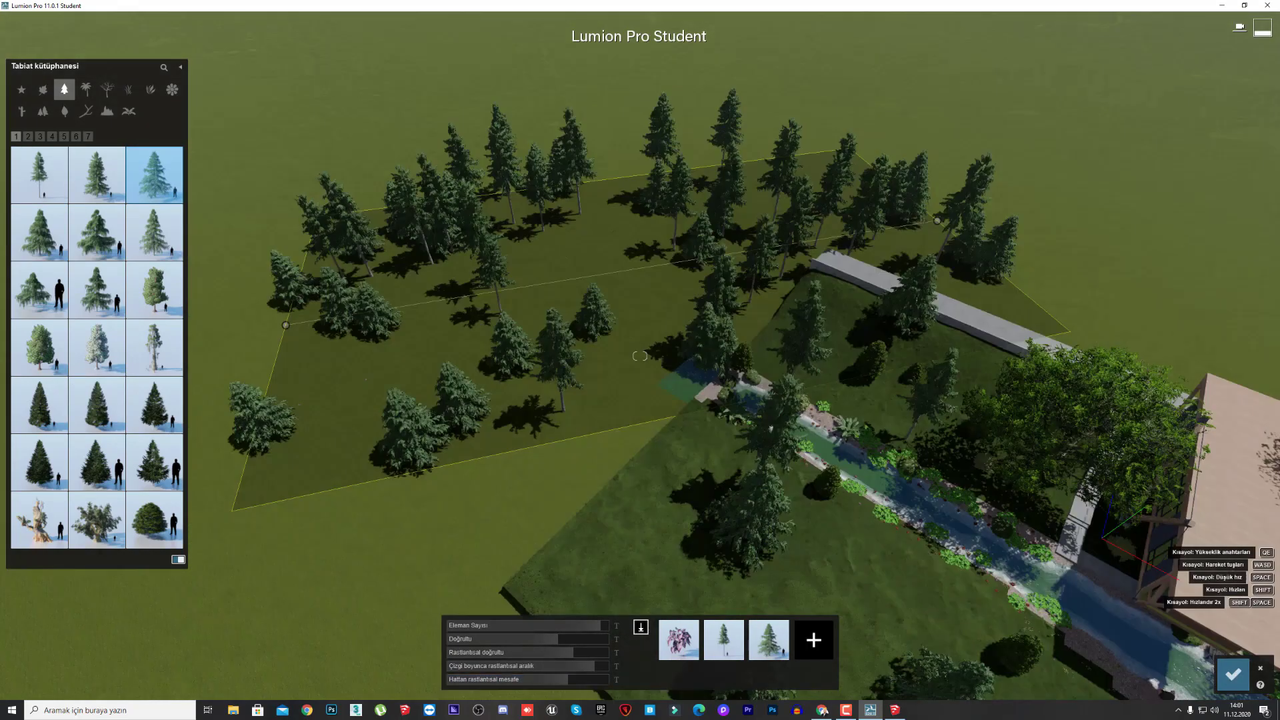
click(1233, 675)
Draw a second conifer placement line behind the concrete wall and house, and reduce its random distance from the line.
mouse_move(641, 373)
right_down()
mouse_move(827, 440)
mouse_move(587, 318)
mouse_move(674, 387)
right_up()
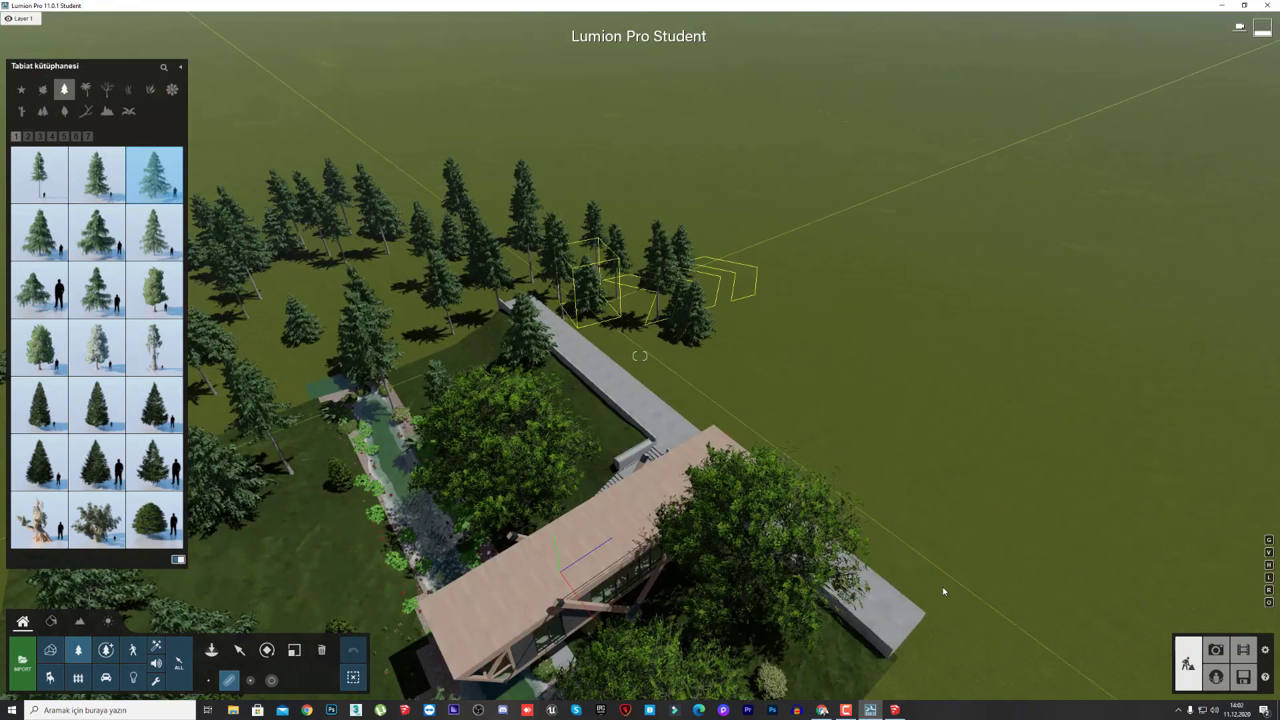
click(970, 595)
click(575, 291)
scroll(640, 356, up, 3)
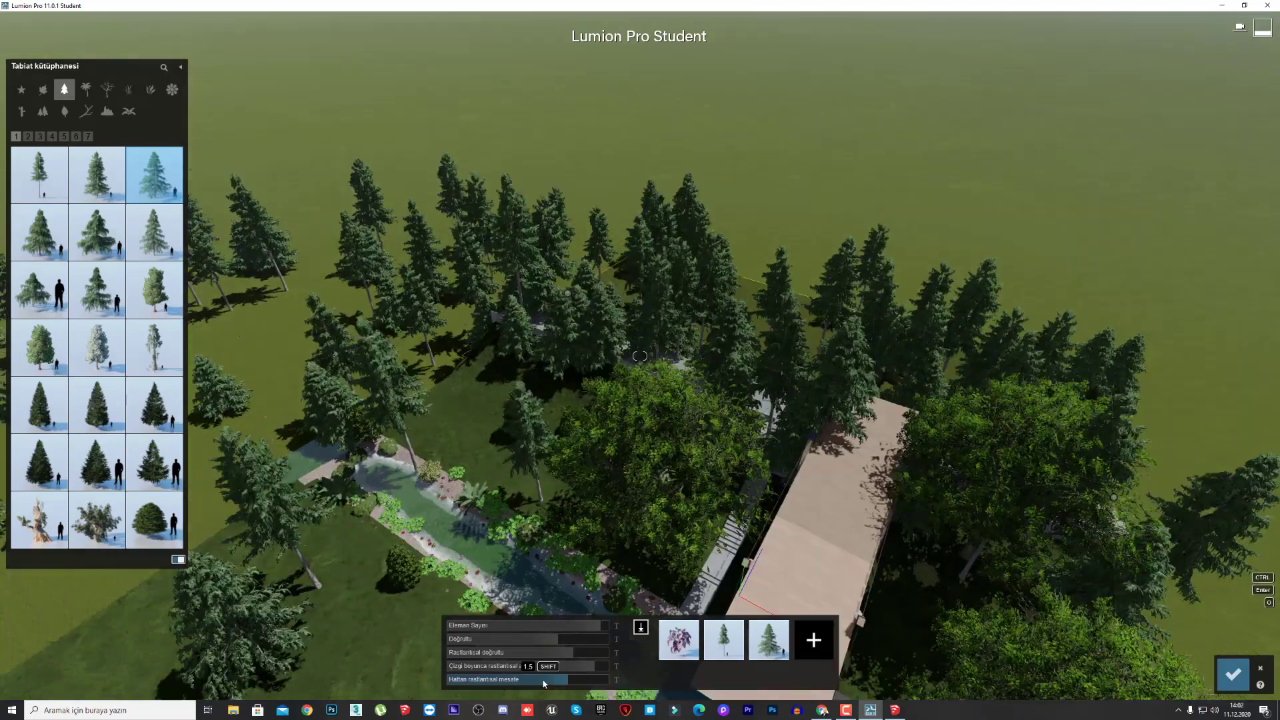
click(542, 679)
Draw another conifer placement line on the open ground around the site and finish it.
right_drag(560, 533, 879, 382)
key(s)
drag(739, 254, 854, 620)
key(Return)
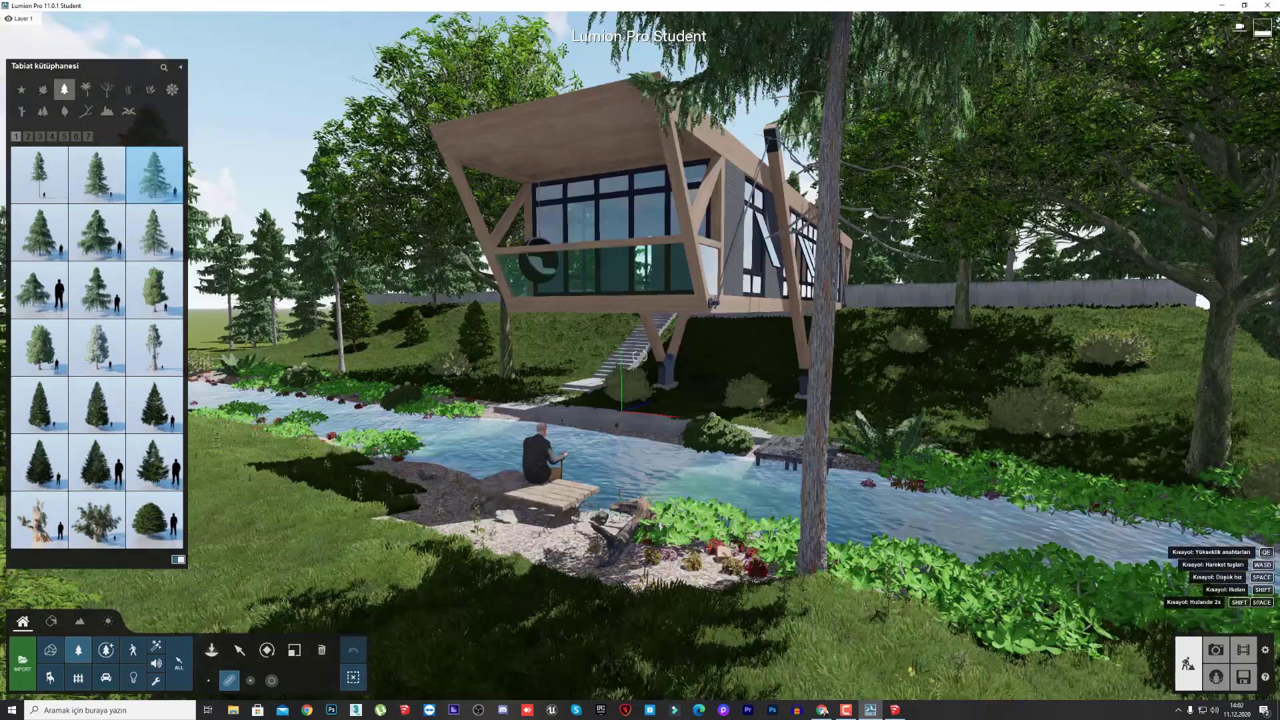
Mass-place a further band of conifers on the flat ground beyond the lawn's edge and finish the placement.
key(s)
right_drag(867, 413, 587, 234)
drag(588, 234, 877, 550)
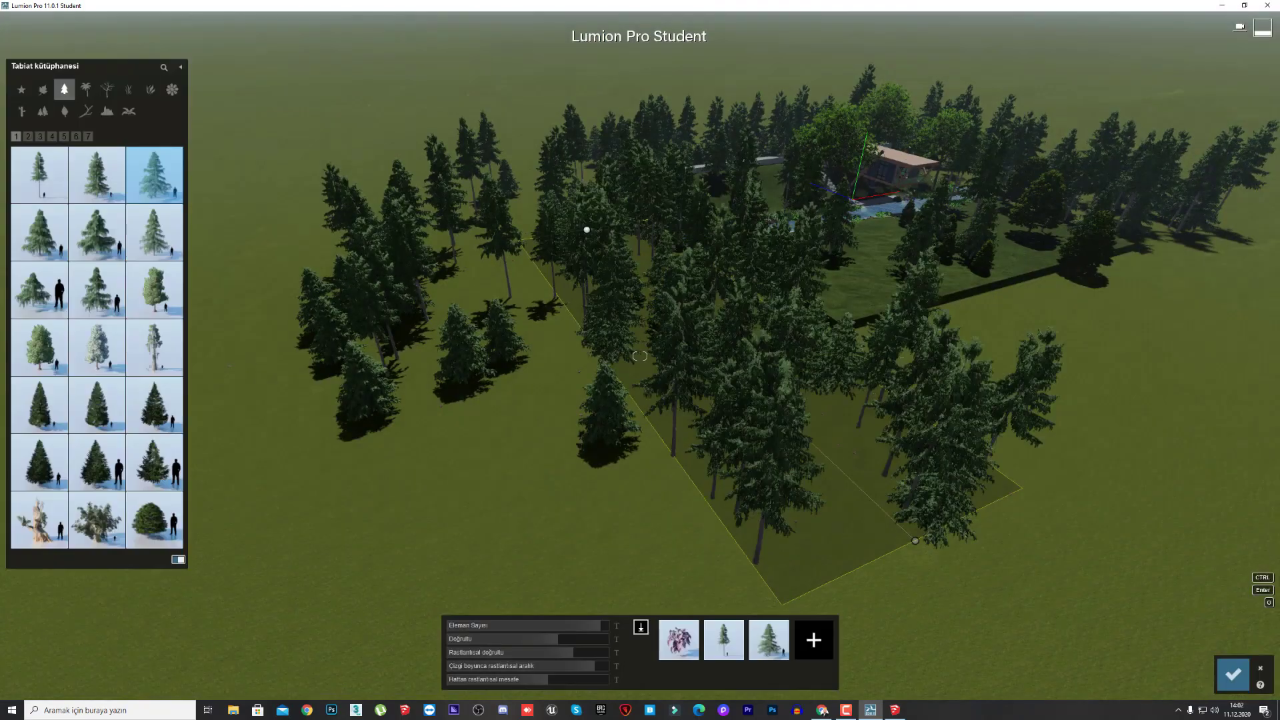
key(w)
right_drag(877, 550, 840, 361)
key(w)
right_drag(574, 360, 652, 283)
key(s)
key(d)
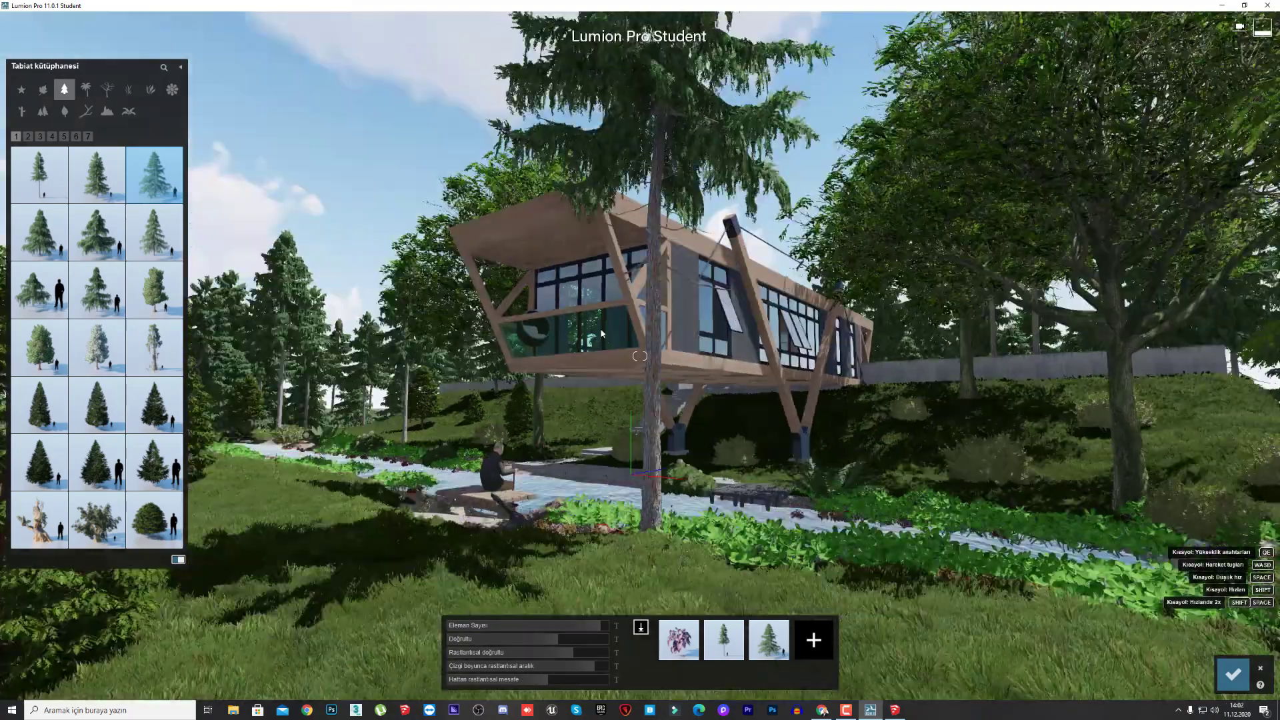
key(s)
click(1233, 675)
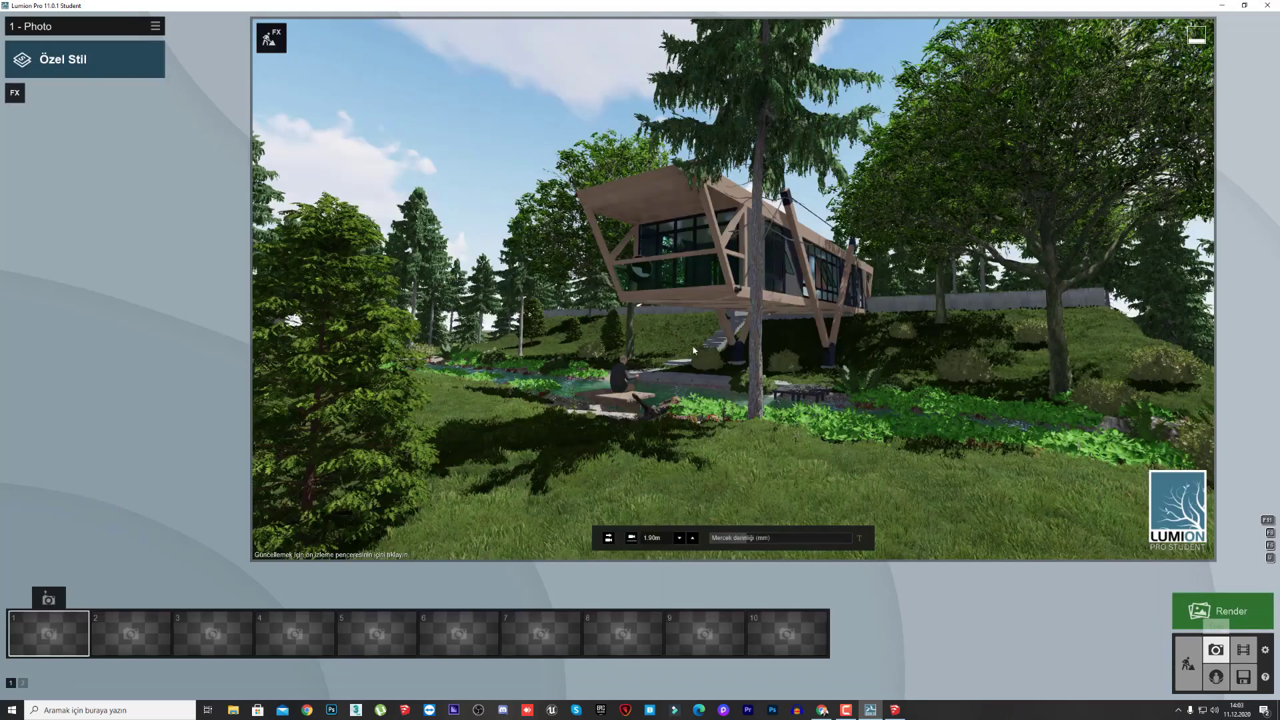
Frame the house, river and seated figure from the grassy near bank and store the view as photo 1.
key(d)
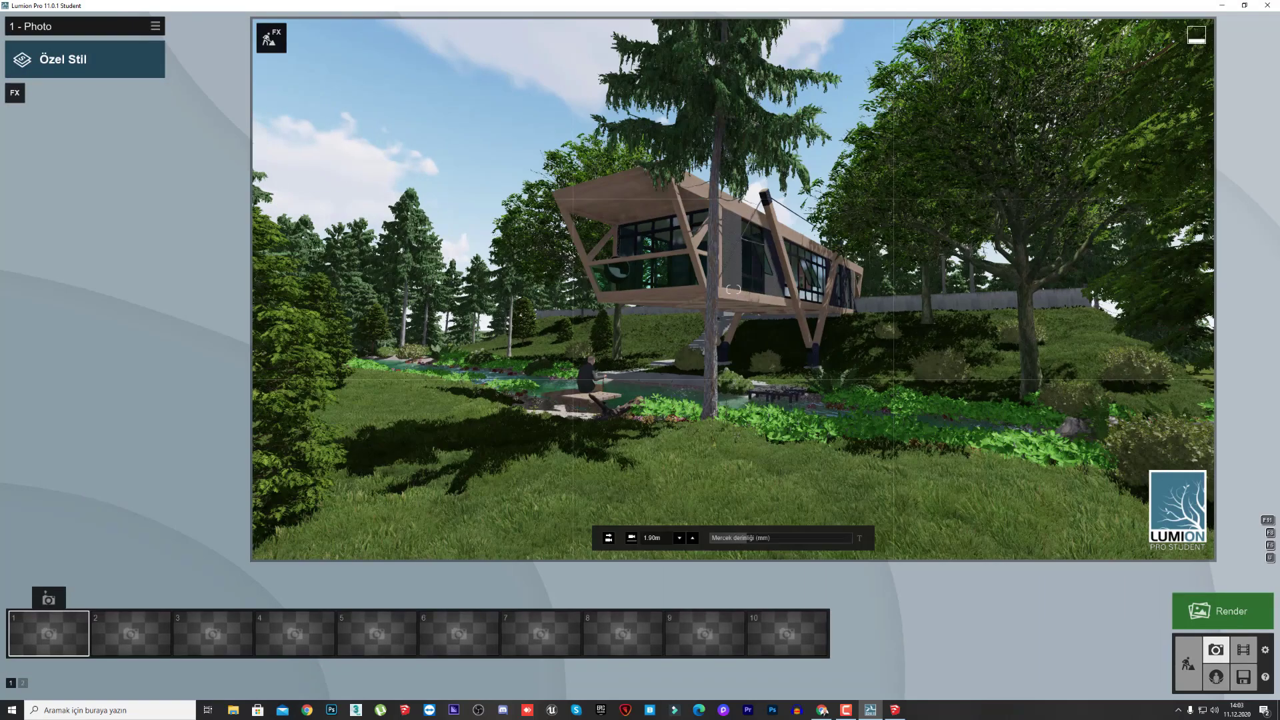
key(s)
key(w)
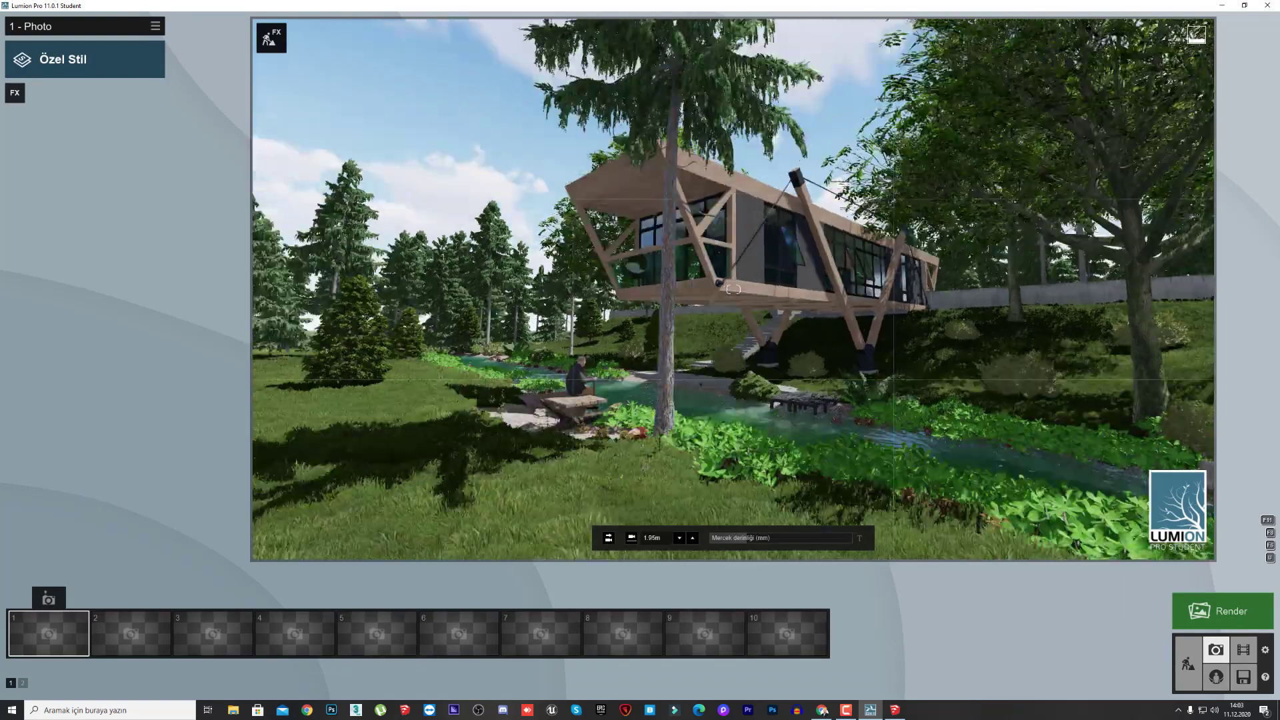
key(a)
key(s)
key(d)
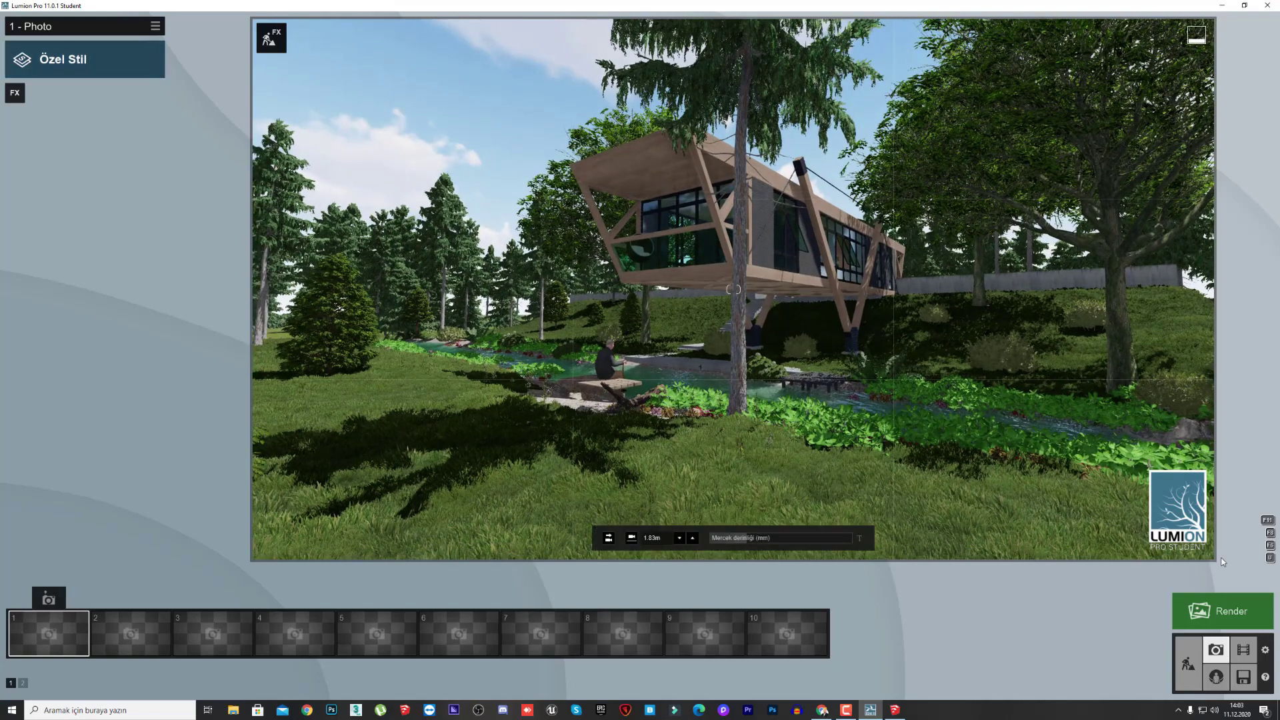
click(1223, 611)
click(365, 153)
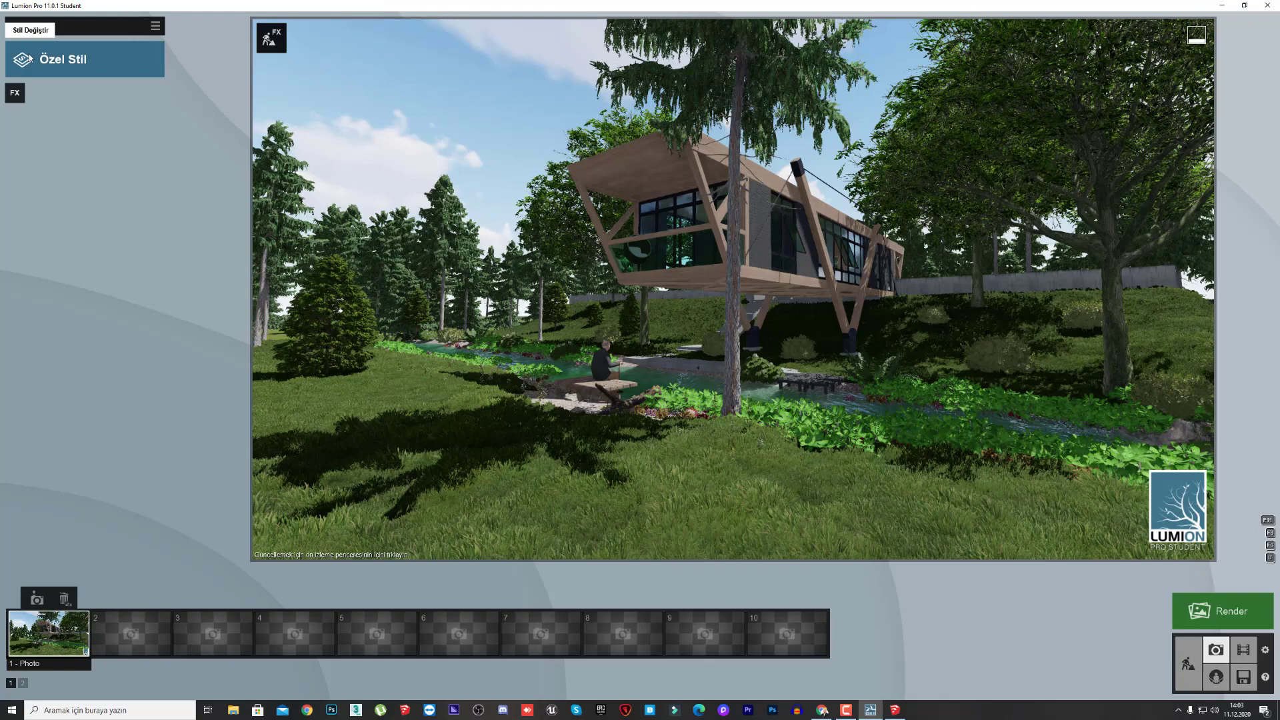
Apply the Gerçekçi style to photo 1 and shift the camera slightly to refine the framing.
click(85, 59)
click(633, 281)
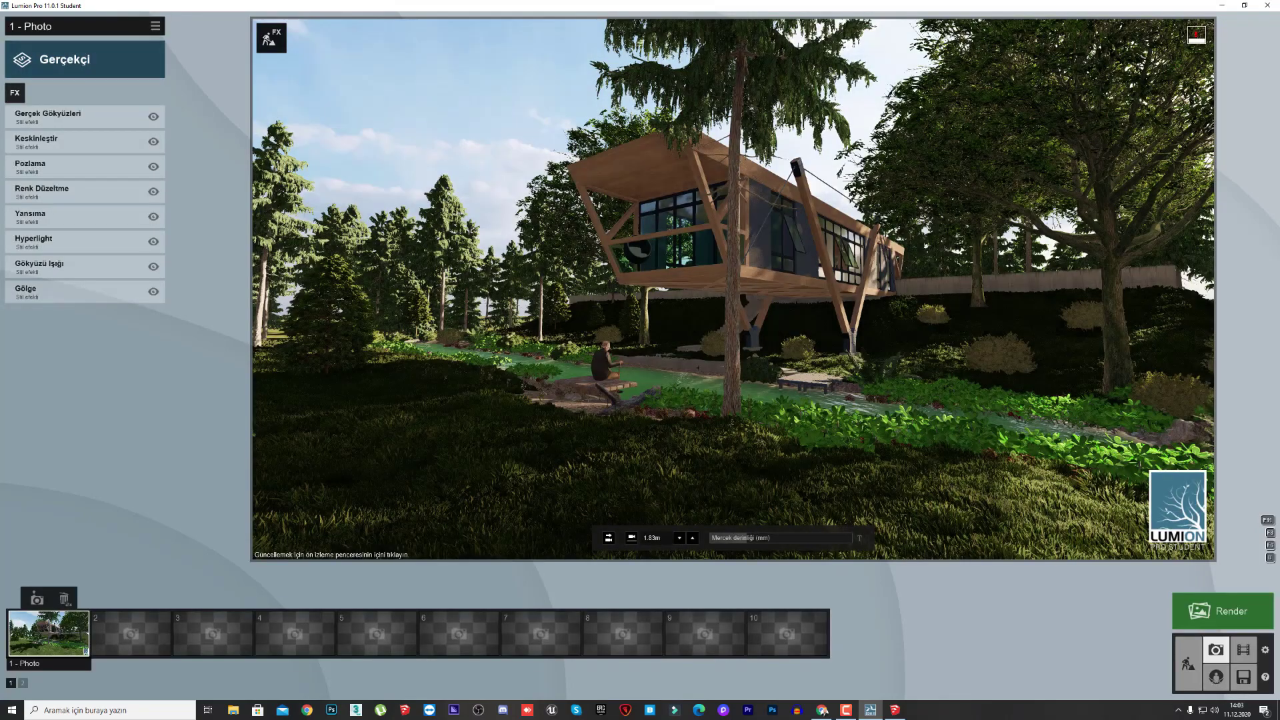
right_drag(634, 281, 642, 287)
key(s)
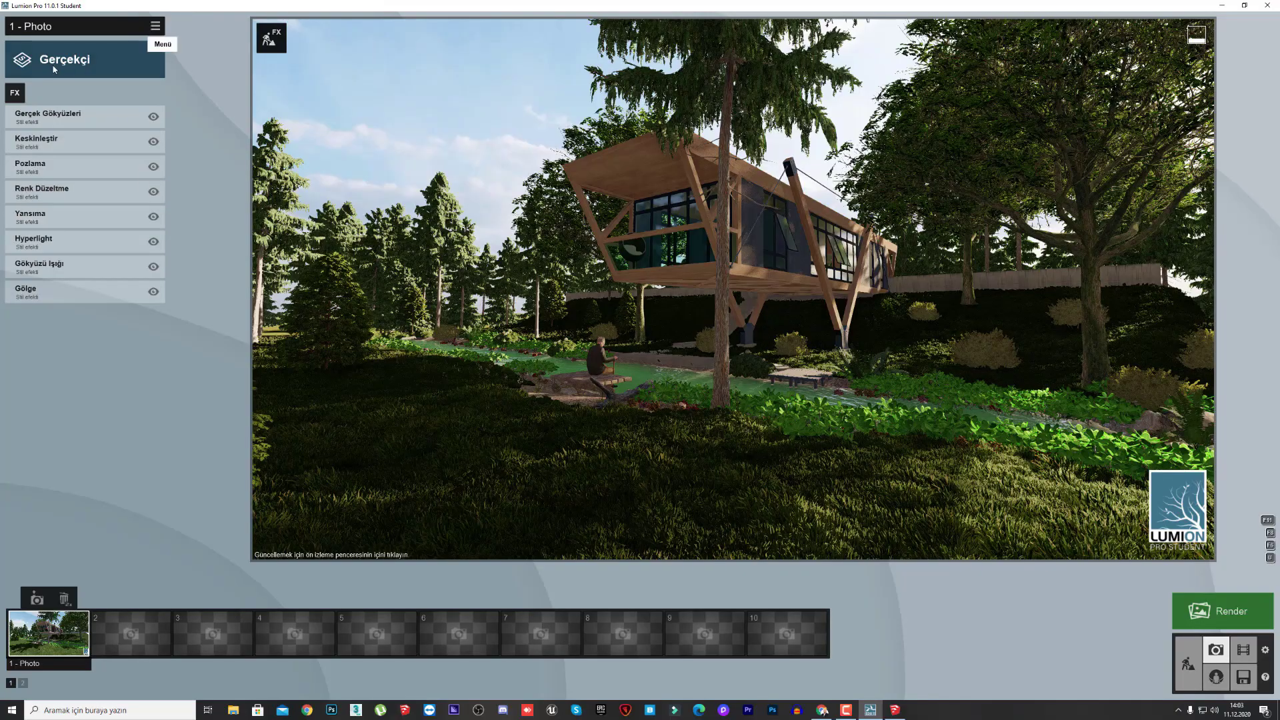
Edit the Yansıma effect's reflection planes, adding one on the near side glass and one on the long side windows.
click(15, 93)
click(697, 418)
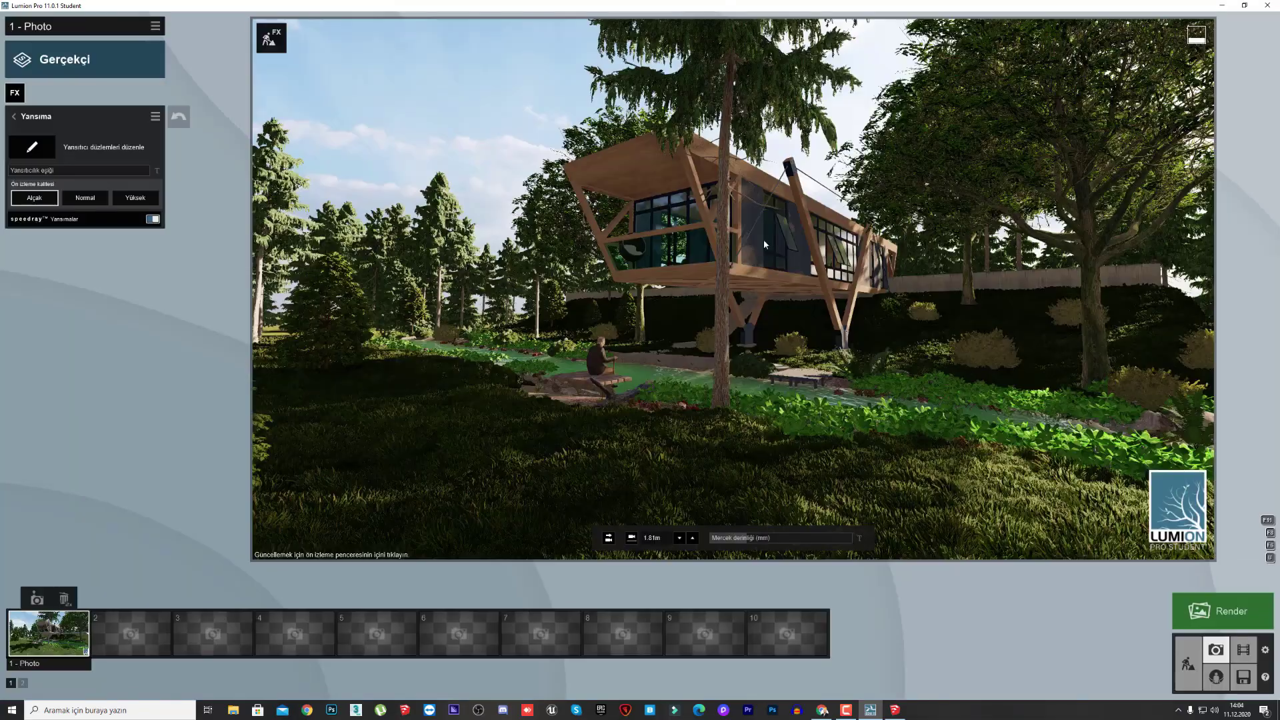
click(31, 147)
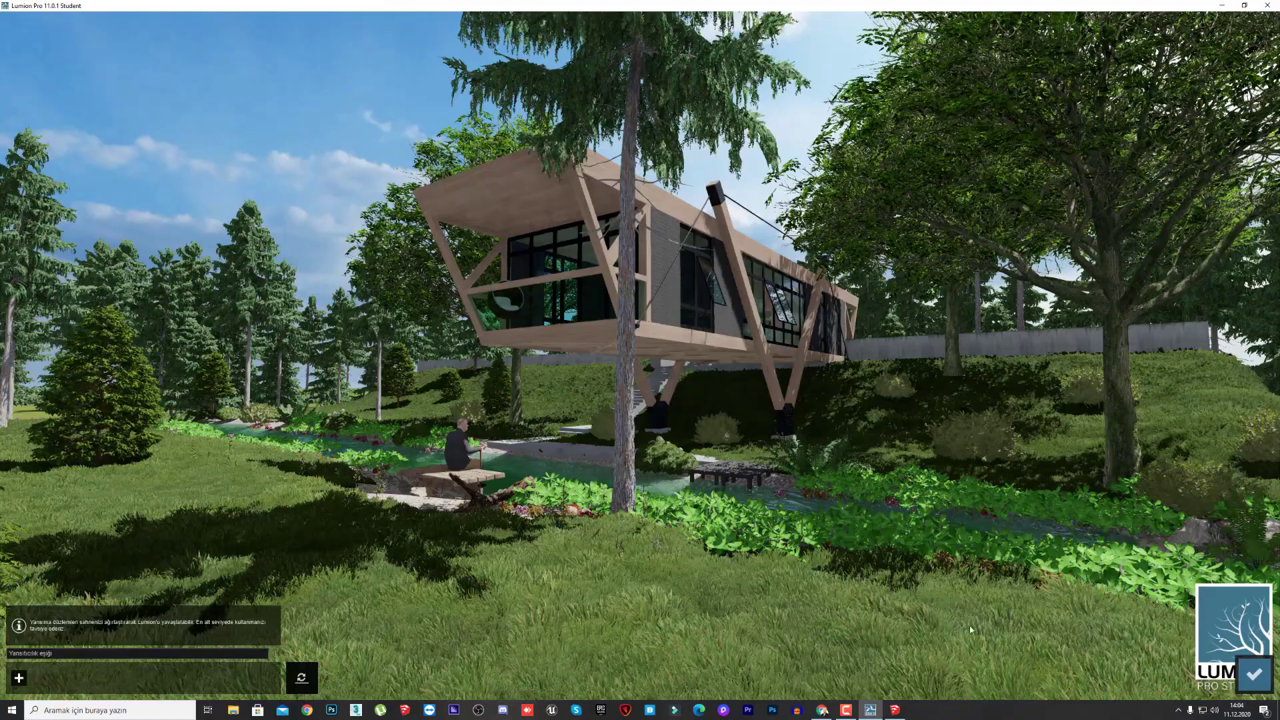
click(690, 280)
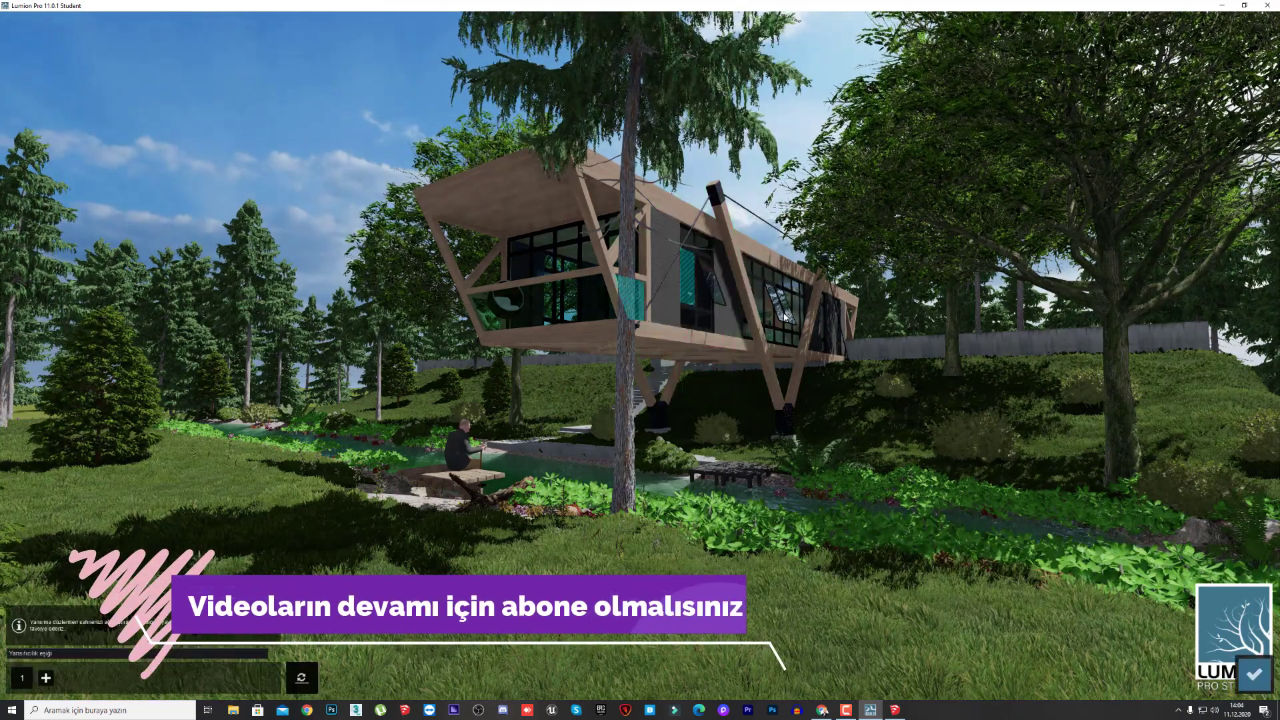
click(45, 678)
click(781, 293)
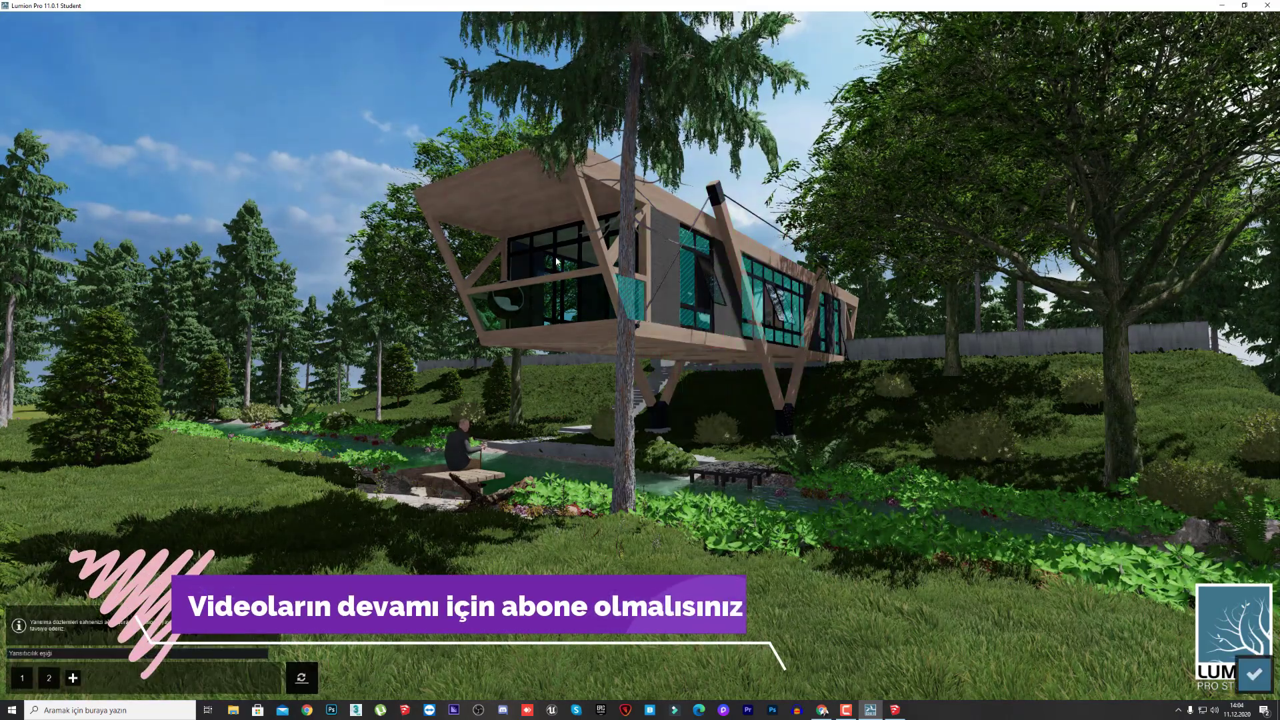
Add reflection planes on the front glazing and the river water, and set the reflection preview quality to Yüksek.
click(73, 677)
click(567, 250)
click(100, 678)
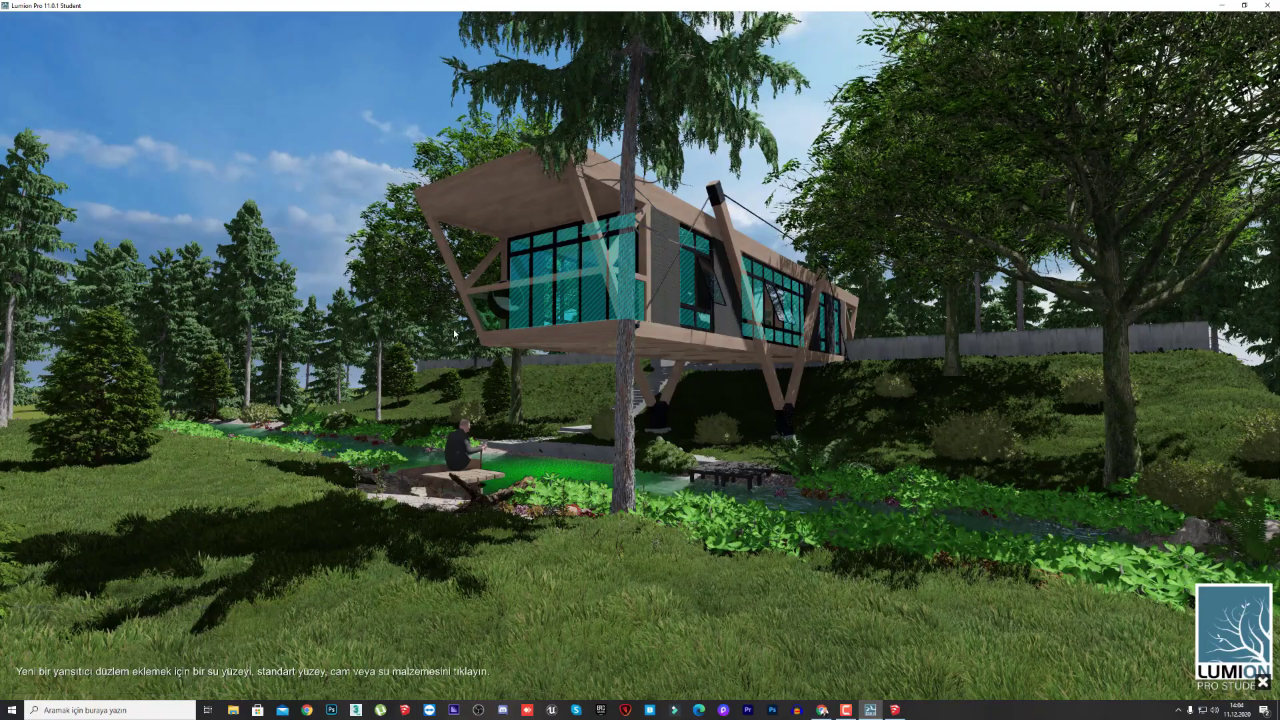
click(548, 474)
click(1255, 675)
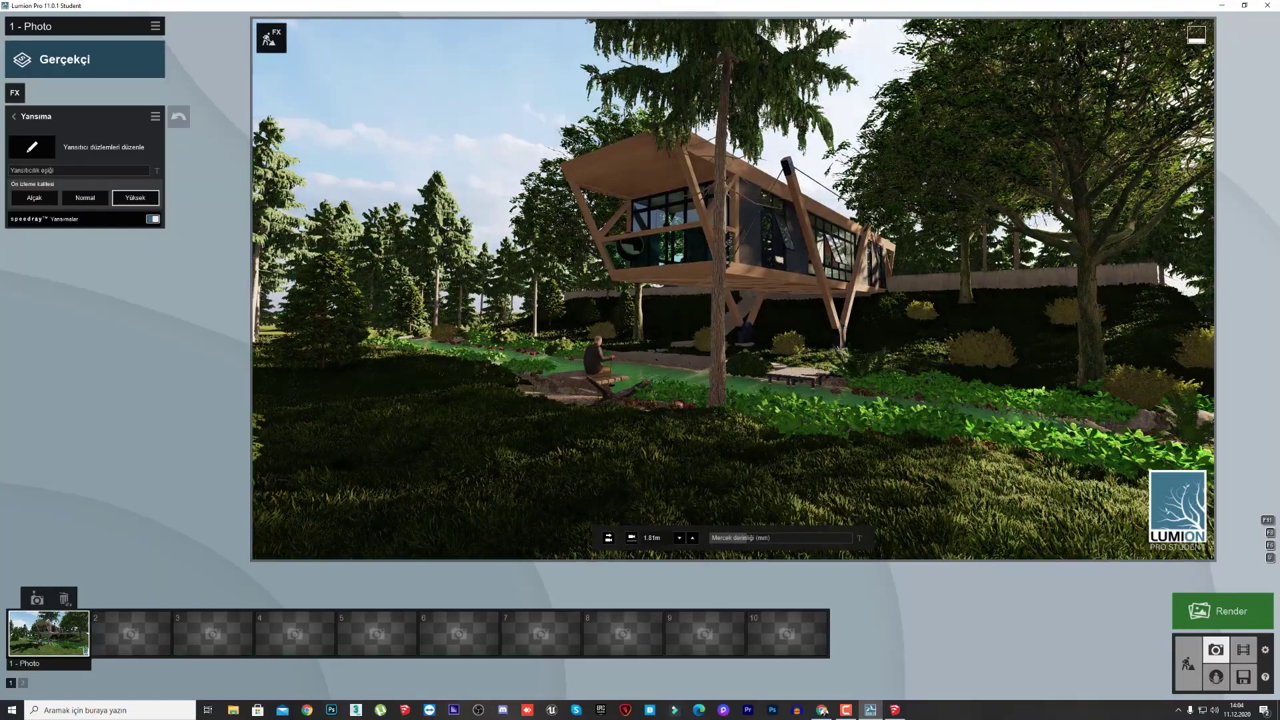
Reframe the view from a lower camera height and render it at Yazdır size, 3840x2160, as the JPG file lumi11.
right_drag(734, 290, 760, 294)
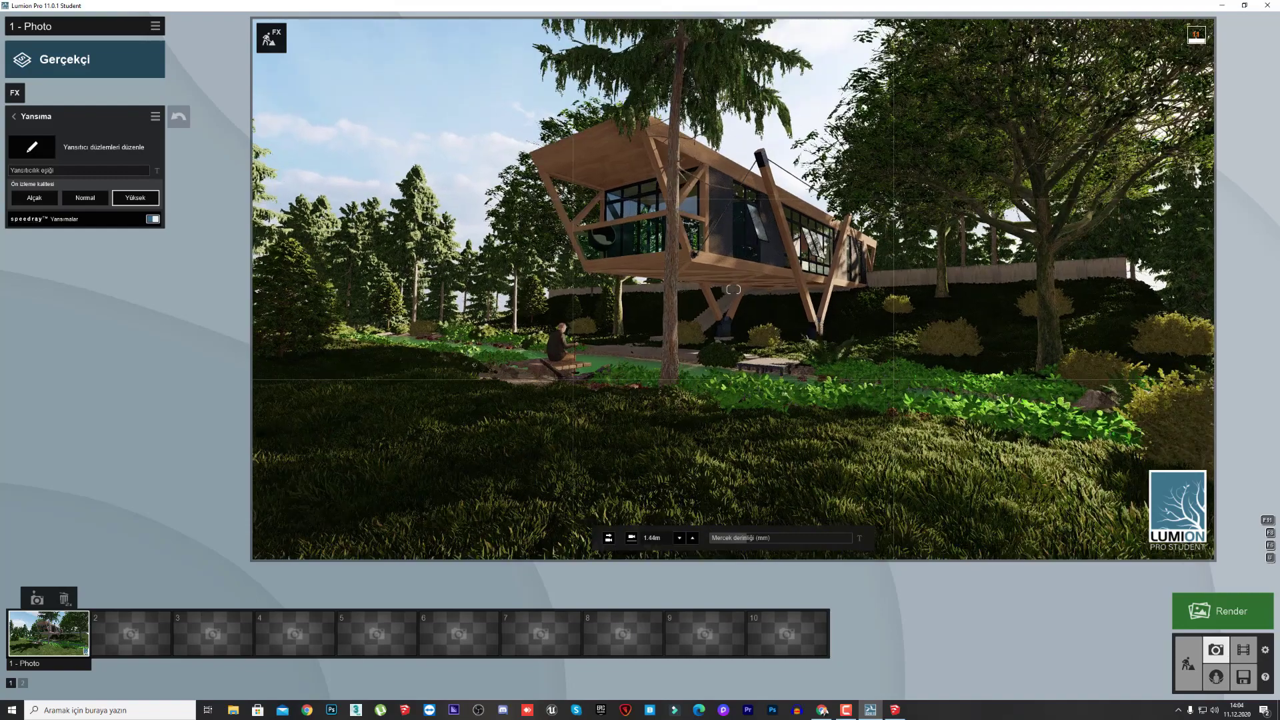
click(1223, 611)
click(701, 484)
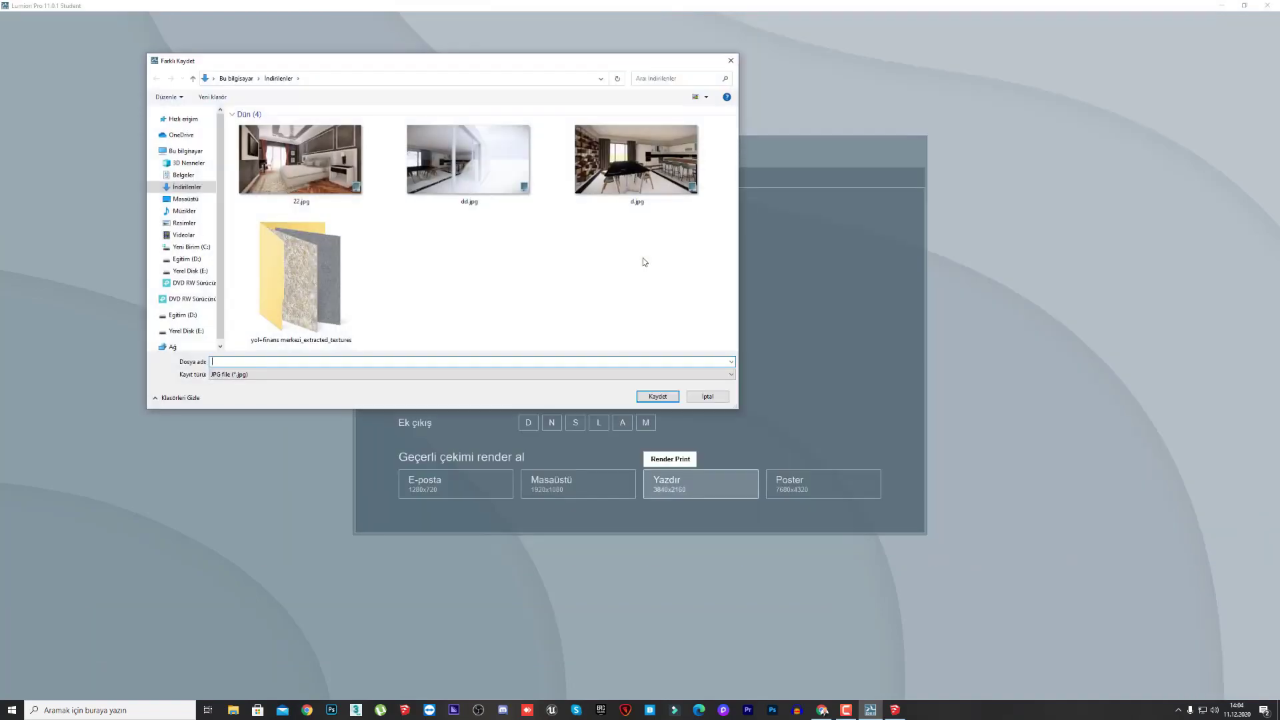
key(Return)
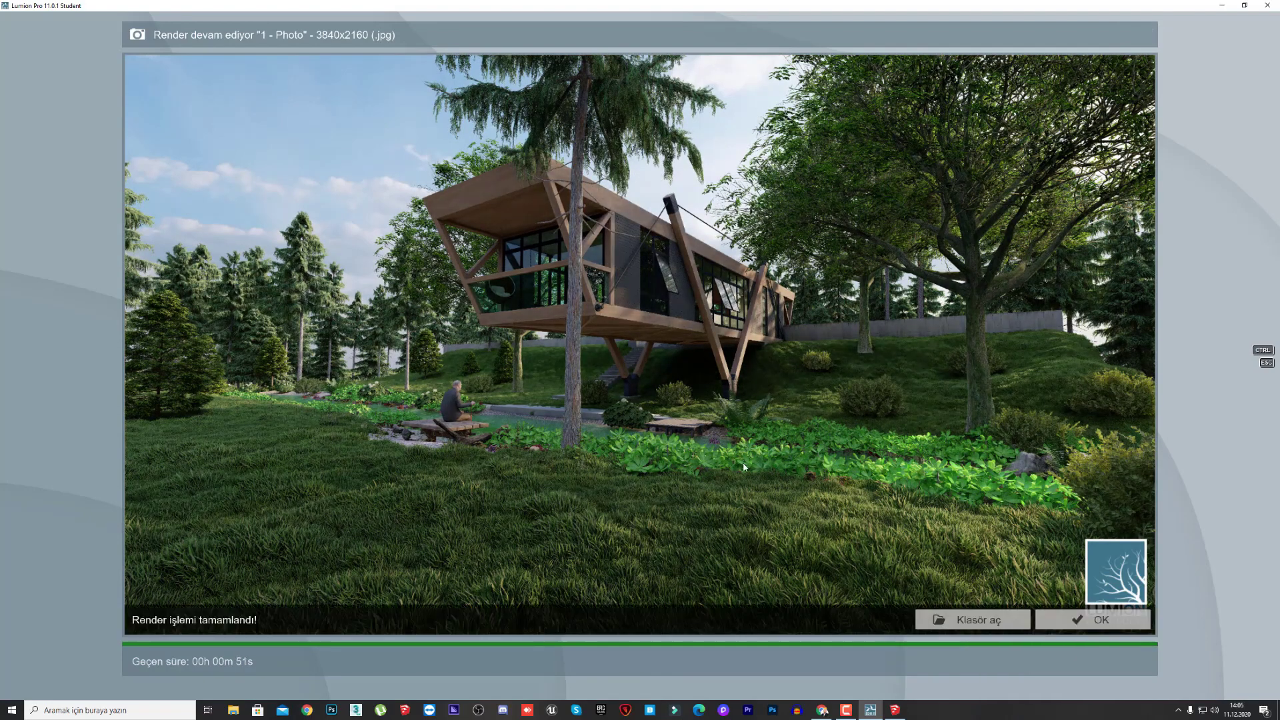
Open the render's output folder and view lumi11.jpg in the photo viewer.
click(973, 620)
double_click(595, 325)
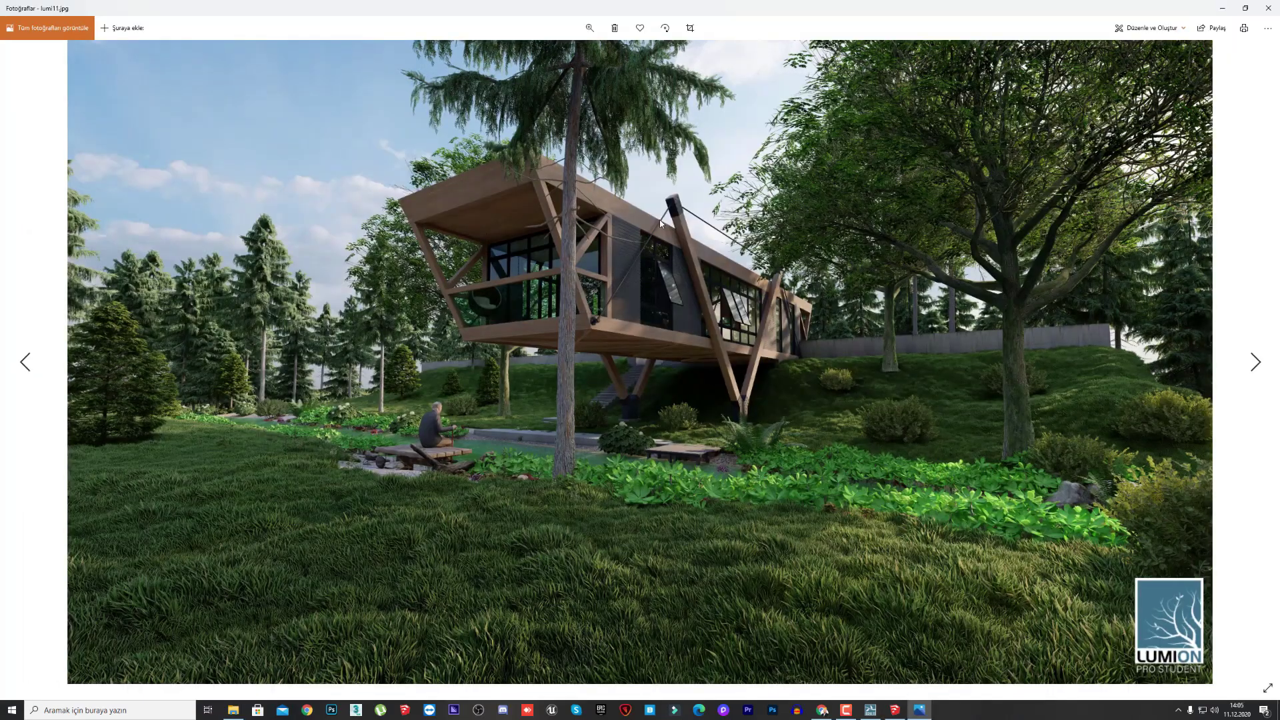